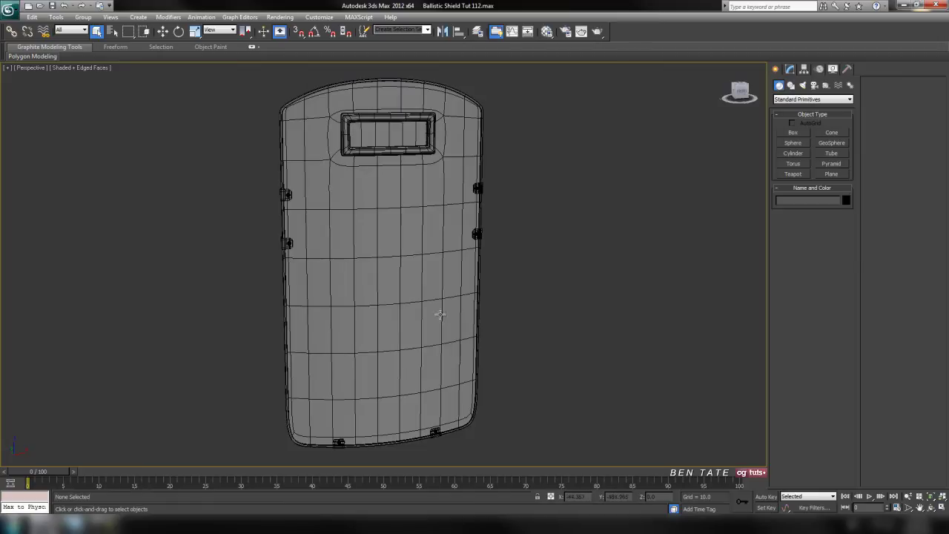
Step: Examine the scene's mesh totals and per-object vertex and face counts in the summary info
middle_click_drag(445, 339, 551, 296, "alt")
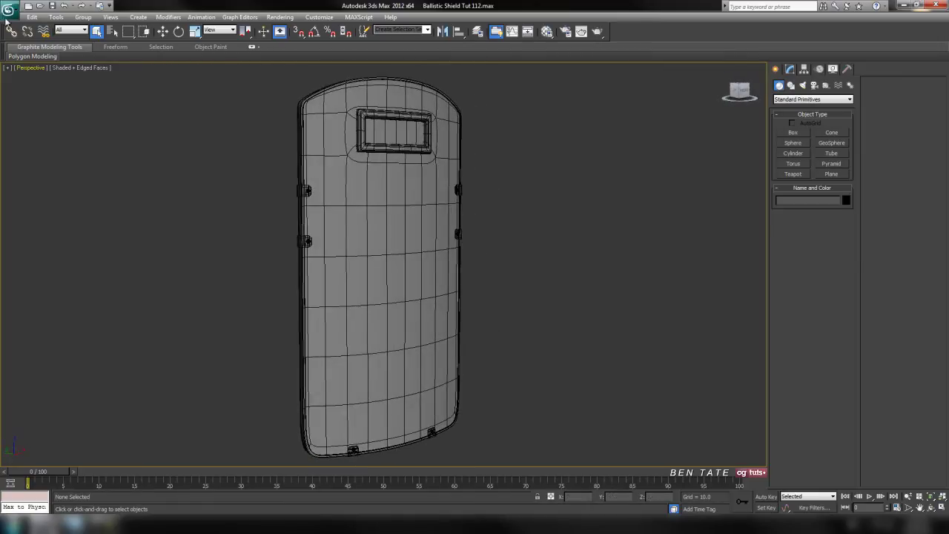
left_click(9, 10)
mouse_move(50, 245)
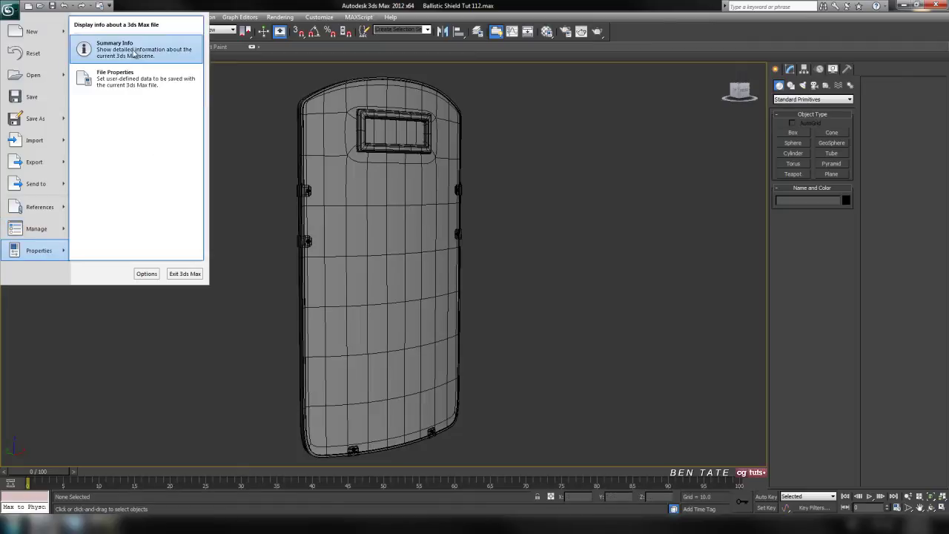
left_click(119, 46)
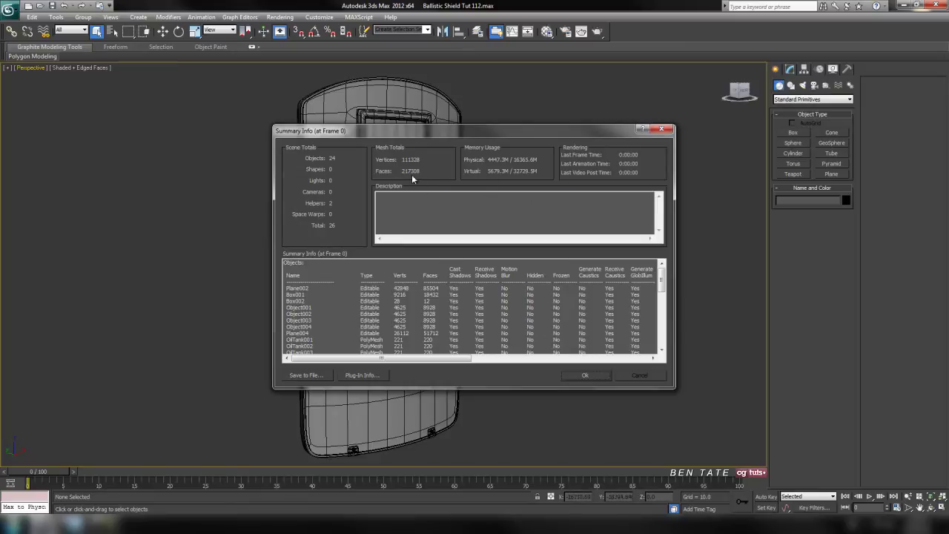
left_click(664, 130)
Step: Select the main shield body and hide all other objects in the scene
middle_click_drag(671, 182, 454, 186, "alt")
mouse_move(567, 222)
middle_mouse_down("alt")
mouse_move(483, 223)
mouse_move(567, 225)
middle_mouse_up("alt")
left_click(452, 203)
middle_click_drag(580, 265, 554, 229, "alt")
right_click(542, 218)
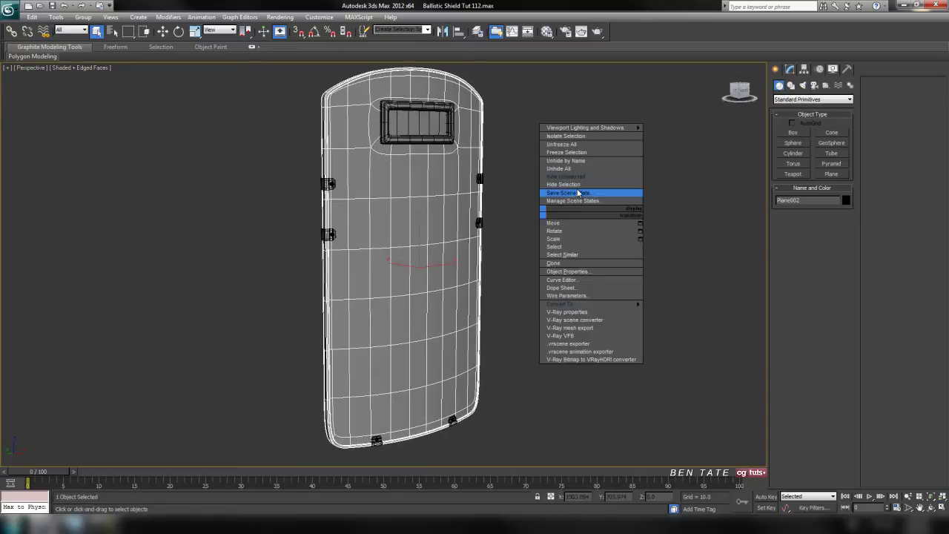
left_click(572, 195)
middle_click_drag(580, 178, 594, 223, "alt")
Step: Turn off Isoline Display in the shield's TurboSmooth modifier to show its full subdivided mesh
left_click(789, 69)
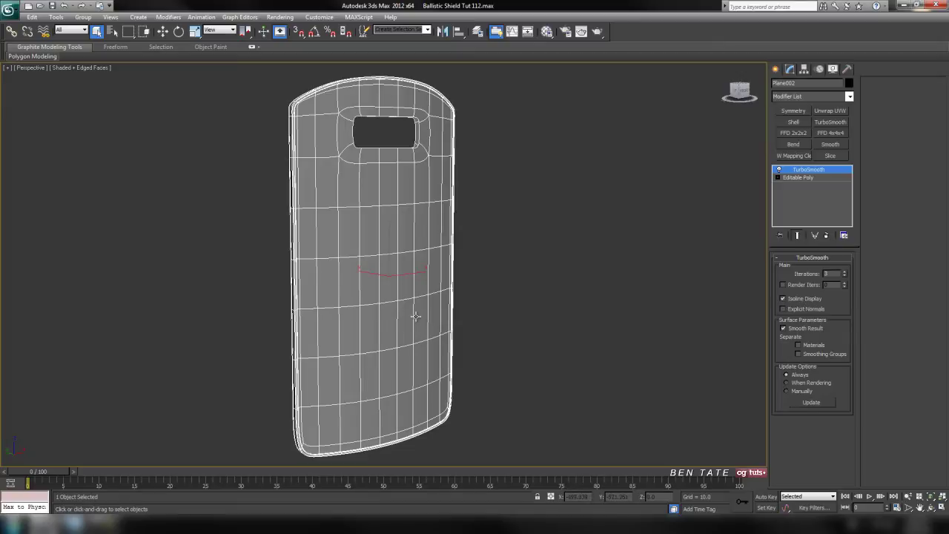
left_click(783, 298)
middle_click_drag(485, 260, 490, 355)
scroll(466, 311, "up", 6)
scroll(466, 312, "down", 4)
middle_click_drag(577, 298, 557, 253)
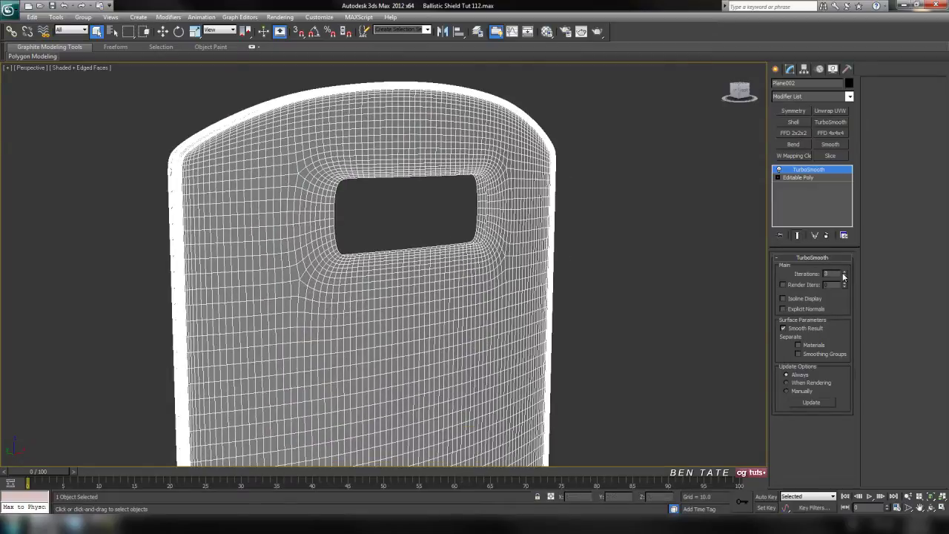
middle_click_drag(512, 338, 528, 324)
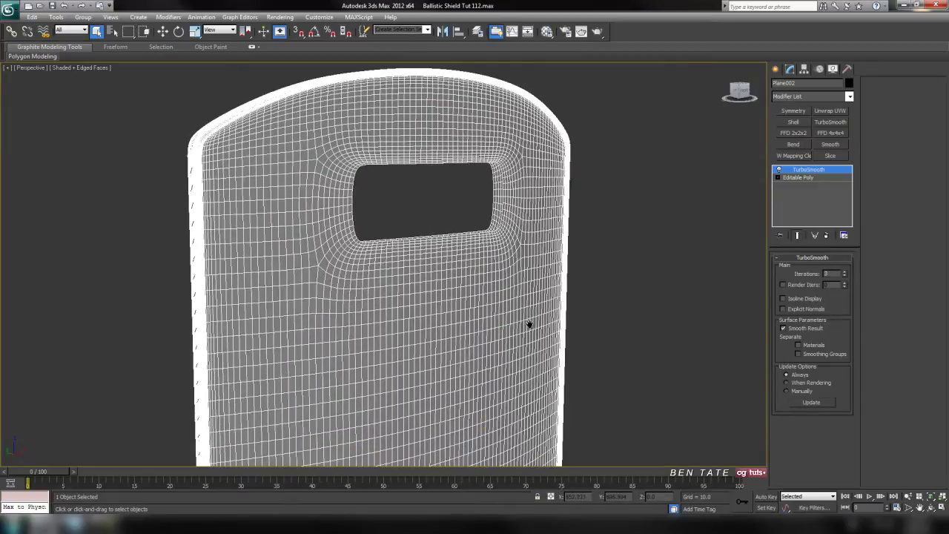
Step: Convert the smoothed shield to an Editable Poly, collapsing its TurboSmooth modifier
right_click(527, 160)
mouse_move(586, 250)
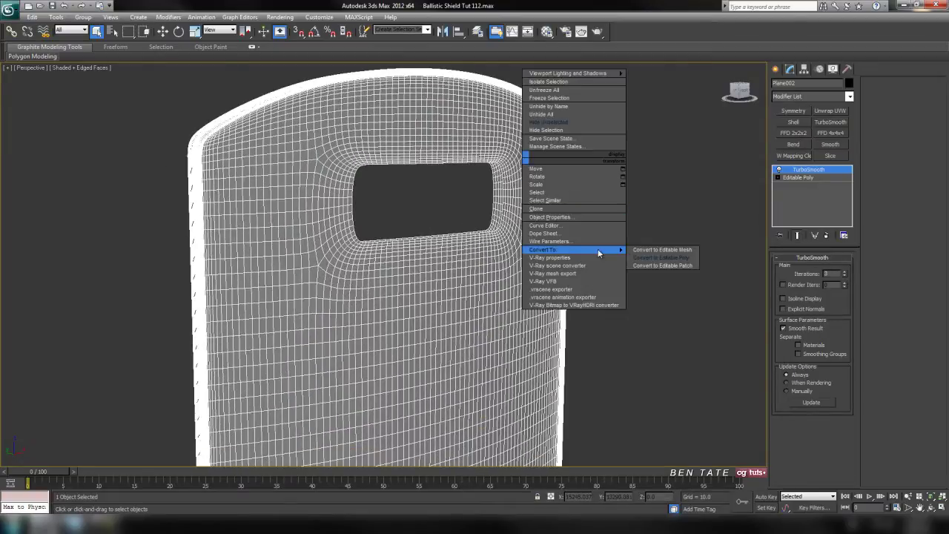
left_click(654, 258)
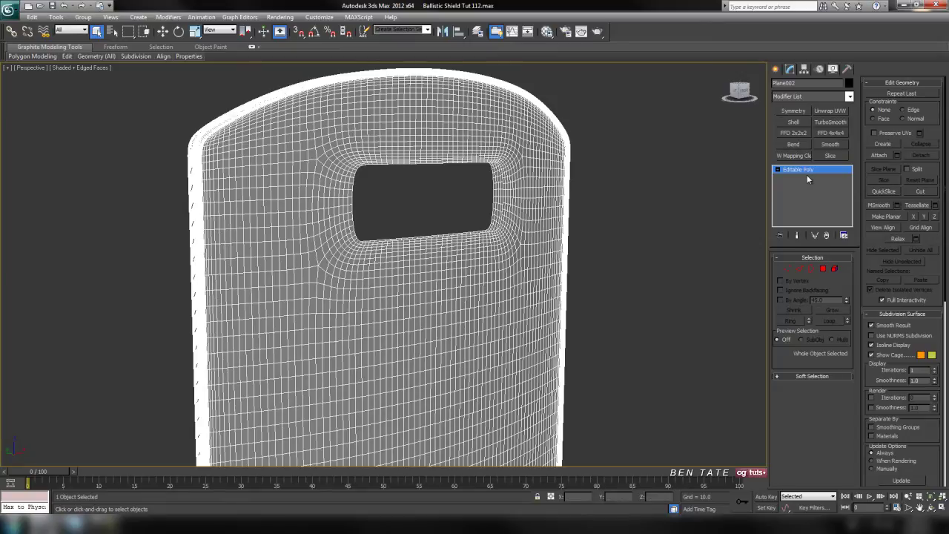
Step: Examine the density of the collapsed mesh across the shield's face, rim and window opening
scroll(608, 300, "down", 5)
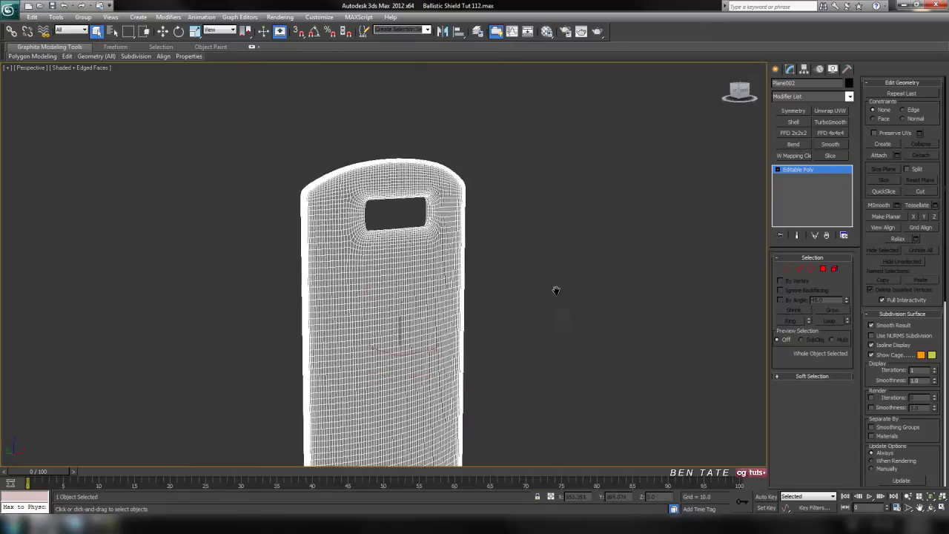
scroll(556, 311, "up", 3)
middle_click_drag(553, 250, 503, 322)
scroll(535, 301, "down", 3)
scroll(545, 262, "up", 3)
scroll(608, 275, "down", 3)
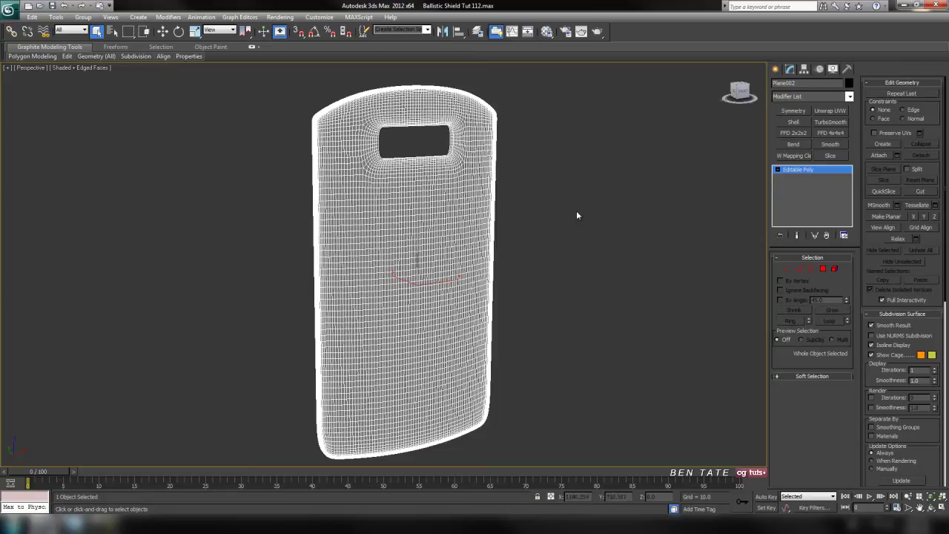
middle_click_drag(531, 335, 520, 270)
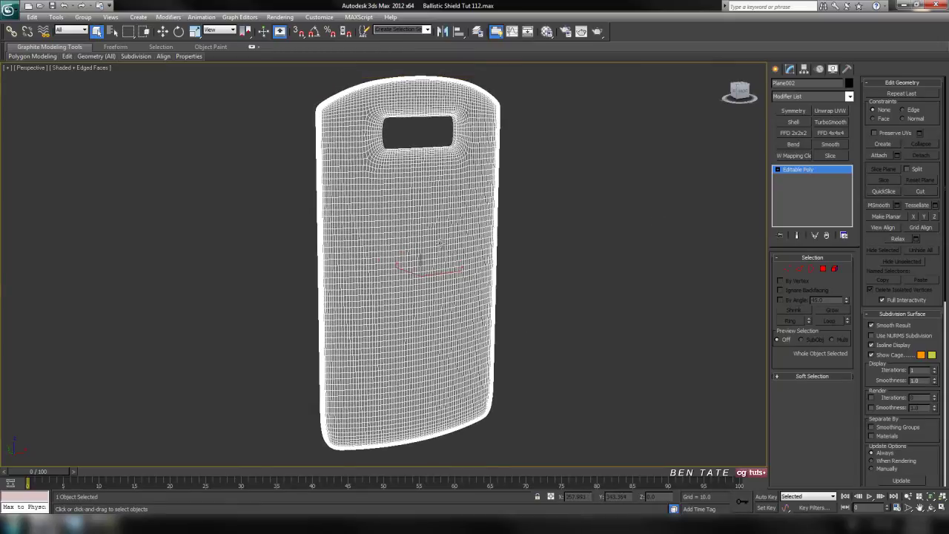
middle_click_drag(567, 284, 552, 283)
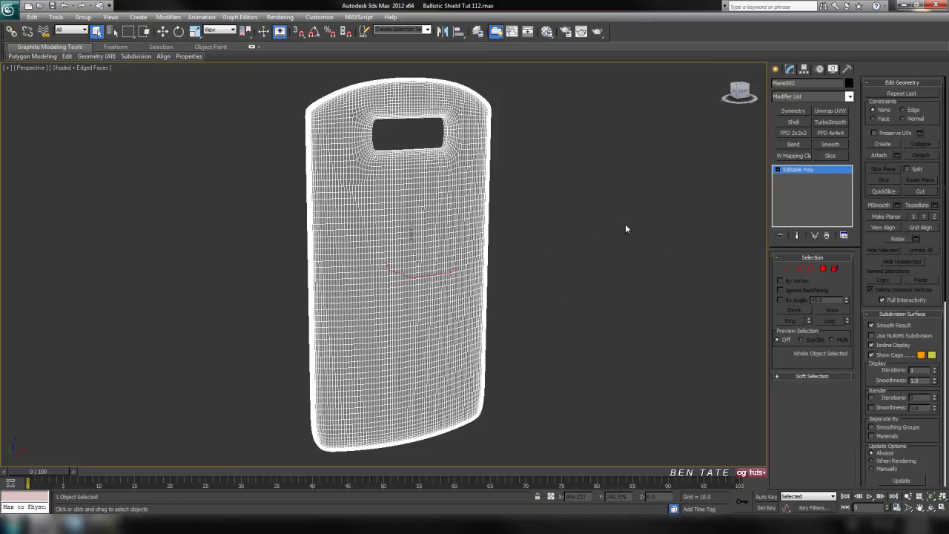
middle_click_drag(640, 256, 540, 266, "alt")
middle_click_drag(517, 201, 517, 322)
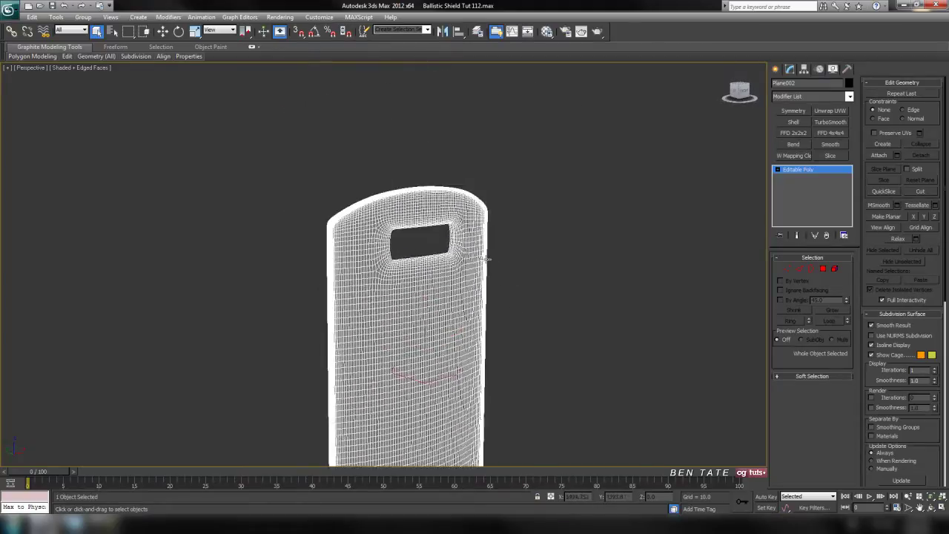
scroll(517, 322, "up", 3)
scroll(538, 258, "up", 3)
middle_click_drag(538, 258, 516, 306)
scroll(499, 259, "down", 3)
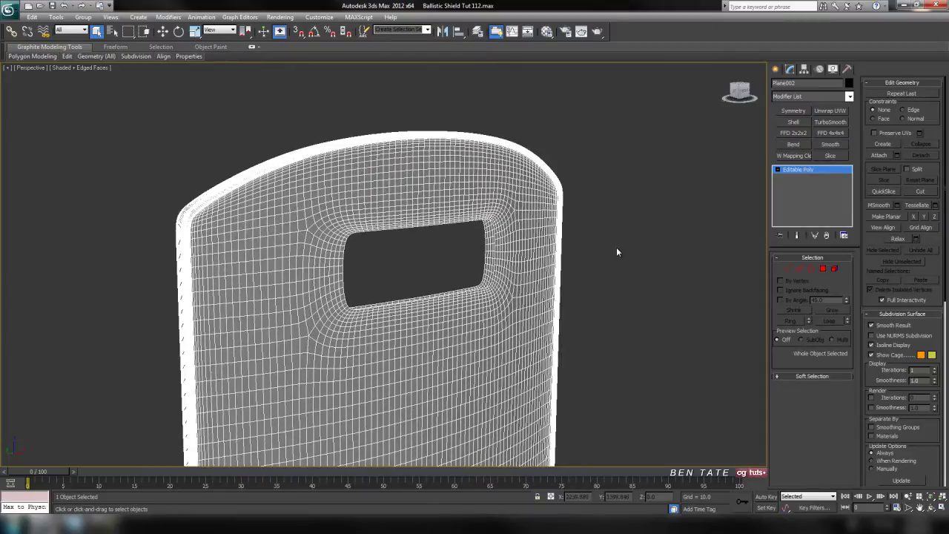
middle_click_drag(616, 251, 618, 218)
middle_click_drag(605, 152, 615, 169)
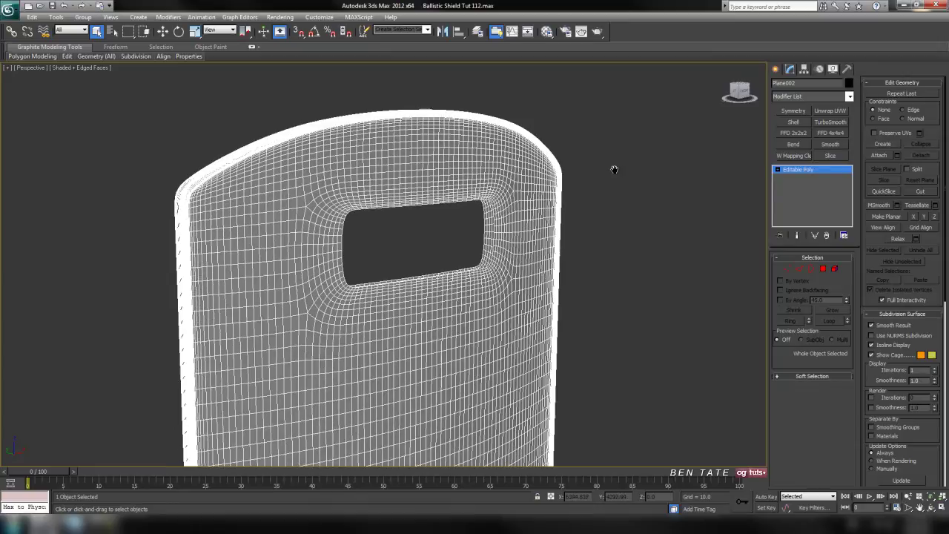
Step: Add a ProOptimizer modifier to the shield and calculate its optimization
left_click(849, 97)
left_click_drag(854, 127, 852, 253)
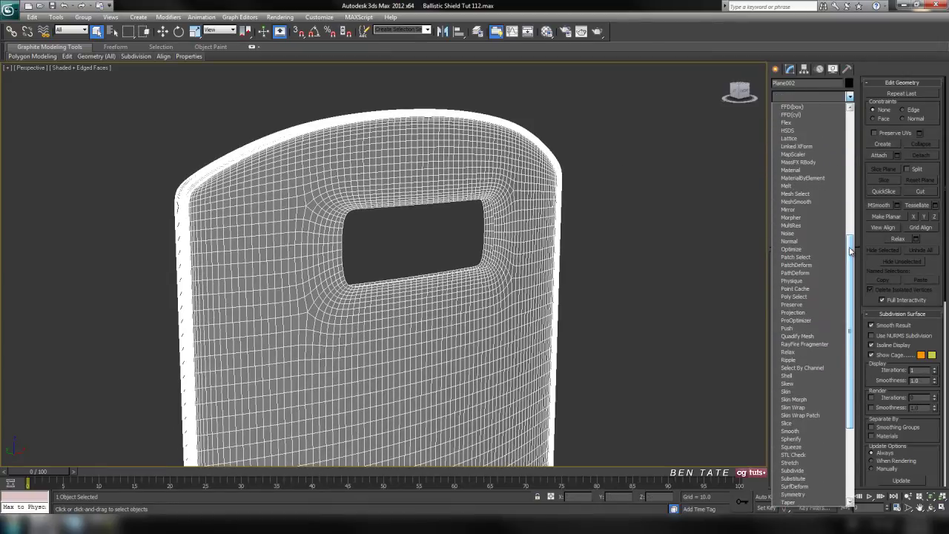
left_click(825, 320)
middle_click_drag(675, 296, 568, 296)
scroll(585, 281, "down", 6)
scroll(582, 255, "up", 5)
middle_click_drag(586, 175, 615, 268)
scroll(588, 225, "up", 3)
left_click(824, 291)
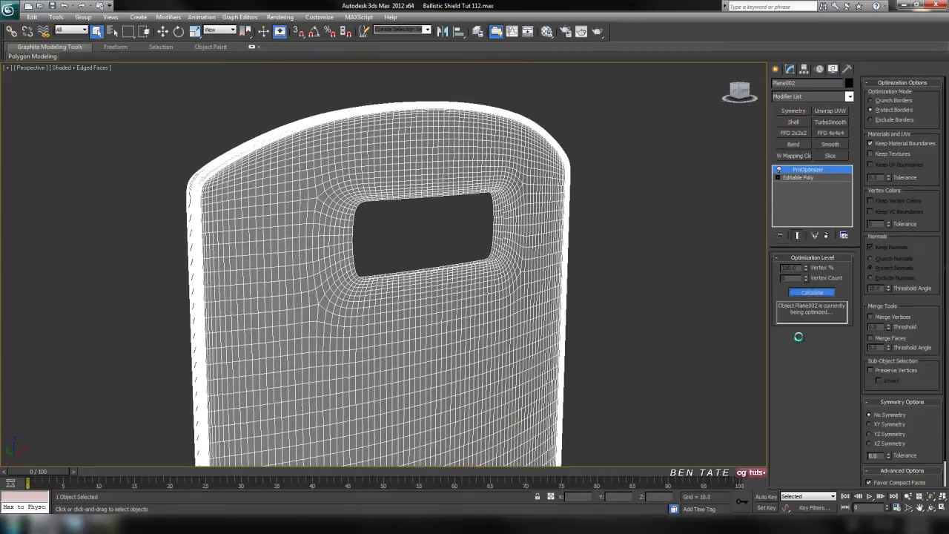
Step: Reduce the ProOptimizer vertex percentage to 27.6 and compare the shield with and without edge display
middle_click_drag(575, 319, 581, 323)
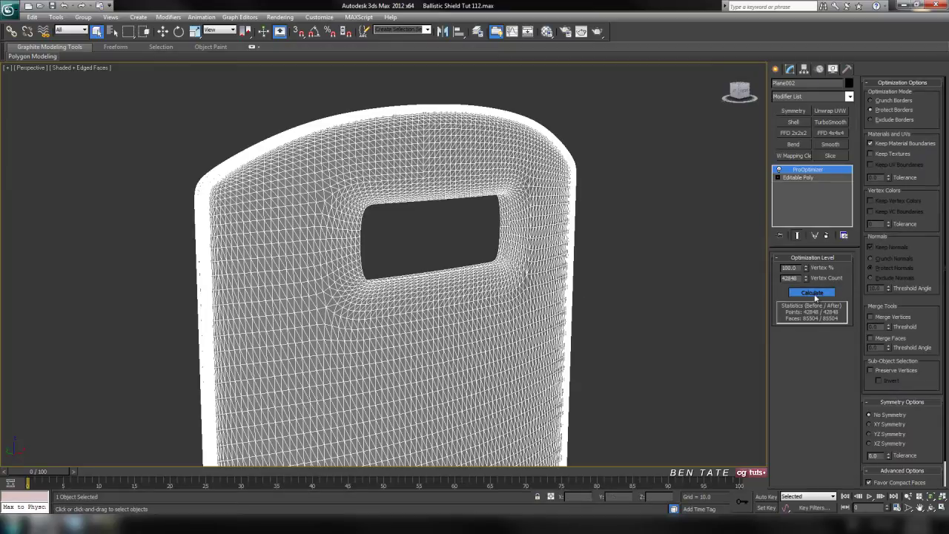
middle_click_drag(636, 347, 633, 329)
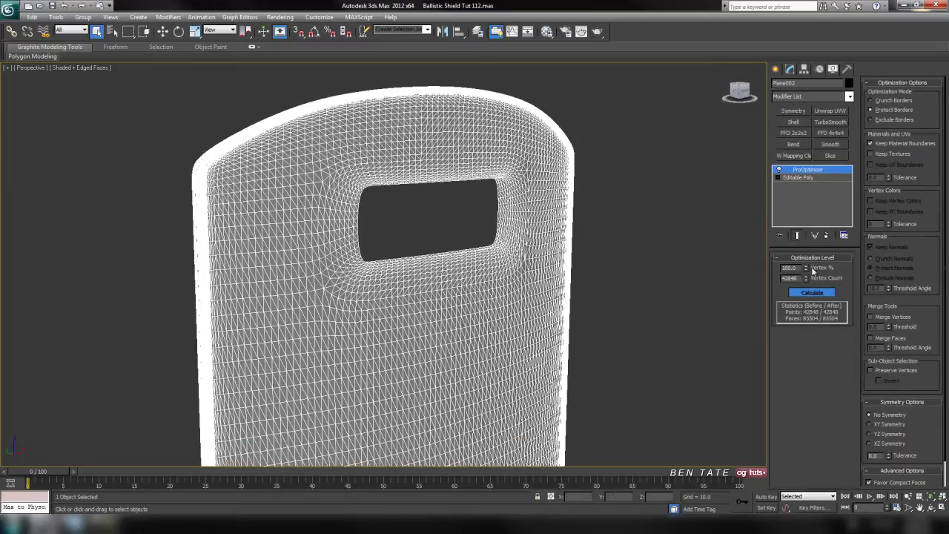
mouse_move(807, 270)
left_mouse_down()
mouse_move(798, 521)
mouse_move(797, 10)
mouse_move(794, 218)
mouse_move(784, 30)
mouse_move(779, 511)
mouse_move(767, 185)
mouse_move(756, 529)
mouse_move(753, 31)
mouse_move(751, 101)
left_mouse_up()
key("F4")
key("F4")
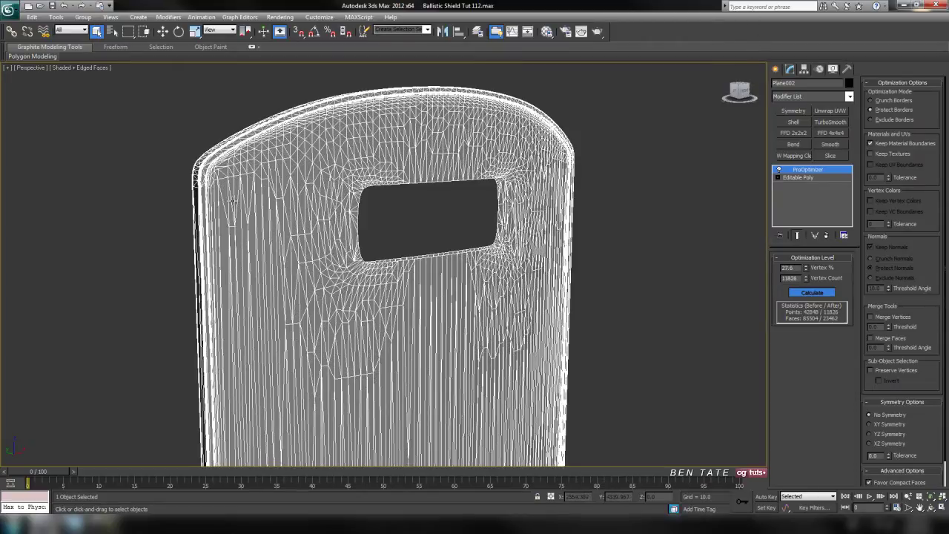
Step: Inspect the optimized triangulation around the shield's window and rim, and remove the ProOptimizer modifier
mouse_move(499, 293)
middle_mouse_down()
mouse_move(467, 117)
mouse_move(481, 320)
middle_mouse_up()
scroll(480, 163, "down", 3)
middle_click_drag(457, 140, 457, 206)
scroll(467, 216, "up", 3)
middle_click_drag(517, 296, 508, 298)
middle_click_drag(564, 218, 570, 224)
middle_click_drag(619, 324, 512, 268, "alt")
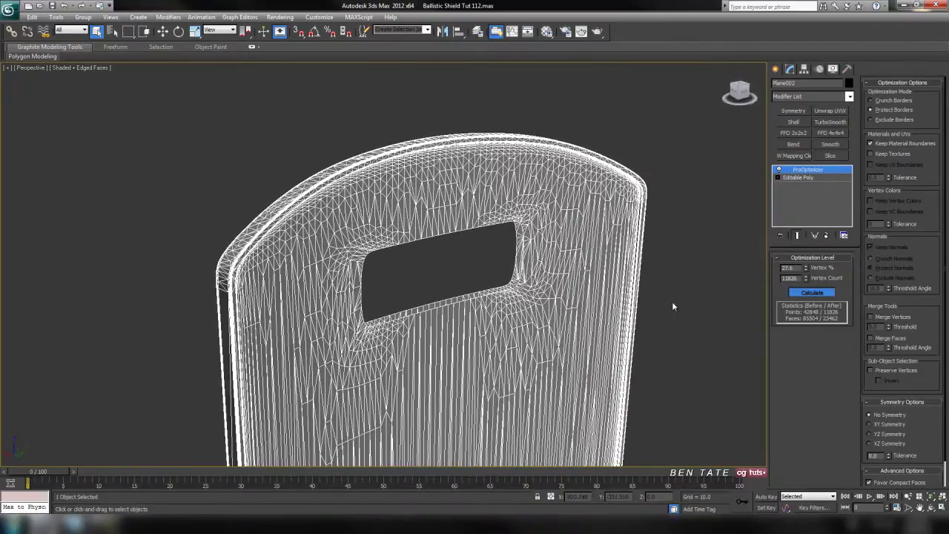
middle_click_drag(675, 329, 674, 264)
left_click(827, 236)
Step: Examine the shield's rim and window edges in plain shading and with edges displayed
middle_click_drag(642, 295, 568, 306, "alt")
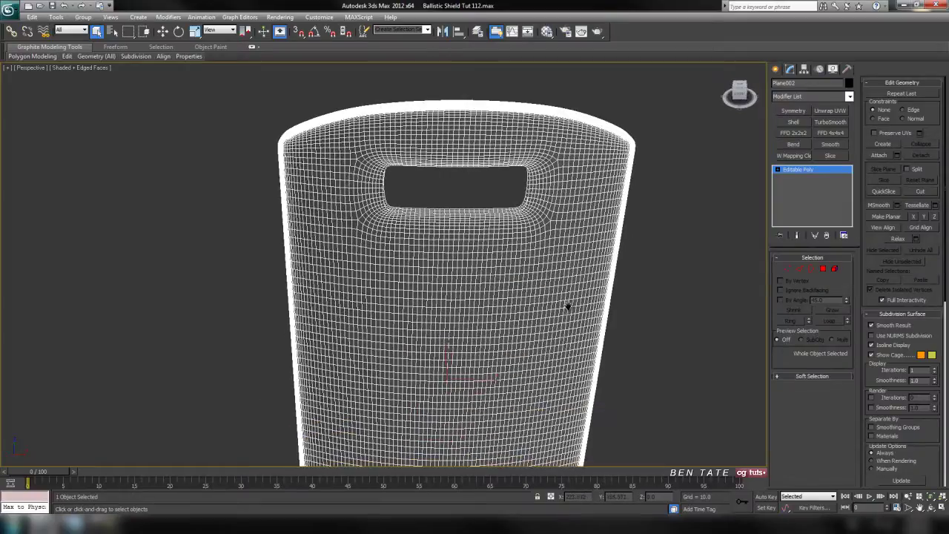
middle_click_drag(533, 359, 540, 290)
scroll(540, 290, "down", 4)
middle_click_drag(513, 326, 556, 331, "alt")
mouse_move(485, 200)
middle_mouse_down()
mouse_move(498, 296)
mouse_move(448, 333)
middle_mouse_up()
scroll(497, 297, "up", 5)
scroll(467, 328, "up", 3)
key("F4")
scroll(449, 334, "down", 3)
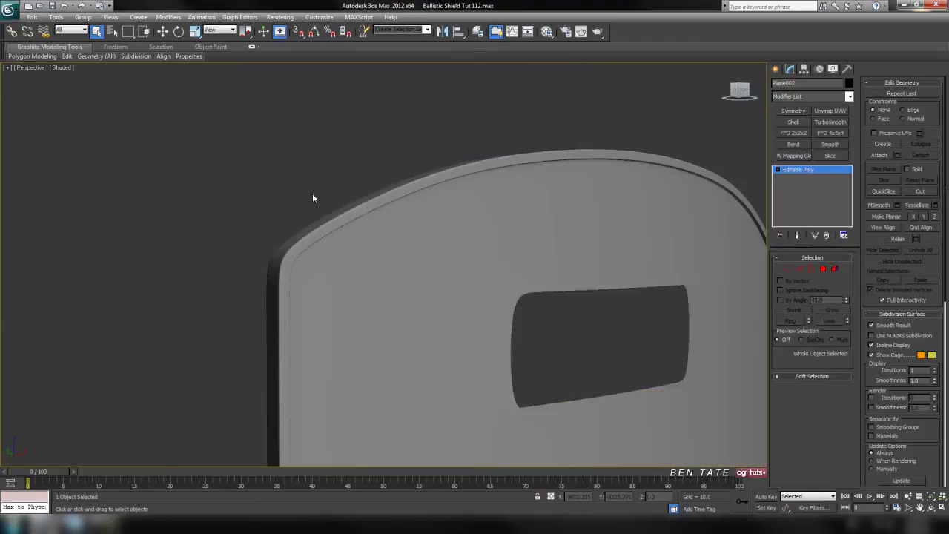
middle_click_drag(660, 181, 593, 147, "alt")
middle_click_drag(445, 199, 500, 321, "alt")
middle_click_drag(497, 410, 489, 333, "alt")
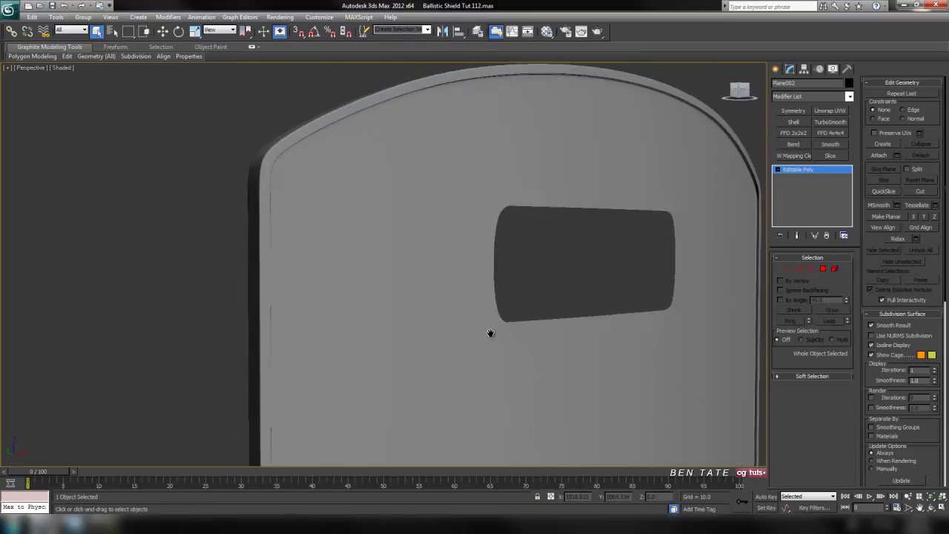
mouse_move(302, 158)
middle_mouse_down("alt")
mouse_move(434, 171)
mouse_move(447, 254)
middle_mouse_up("alt")
key("F4")
middle_click_drag(396, 301, 399, 295, "alt")
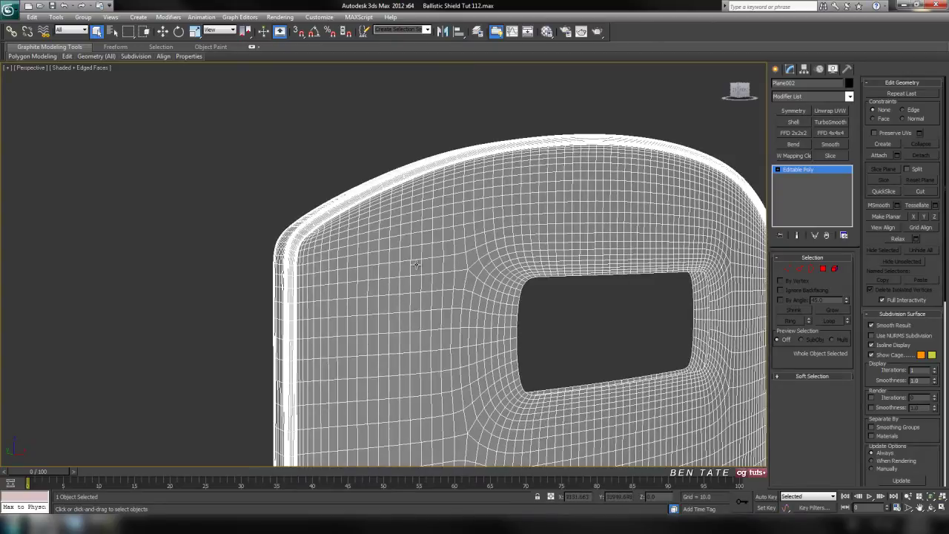
middle_click_drag(381, 321, 425, 339)
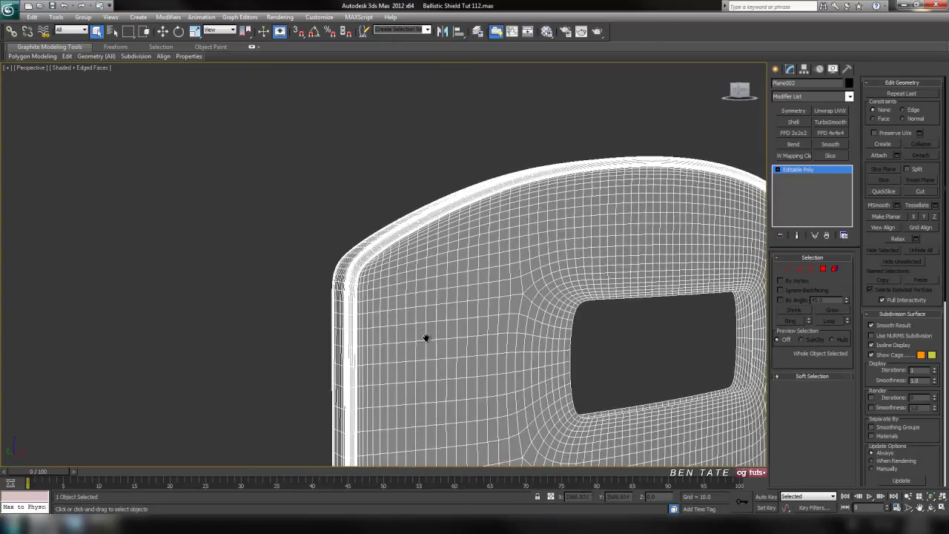
middle_click_drag(577, 190, 485, 190)
key("F4")
key("F4")
middle_click_drag(348, 265, 436, 280)
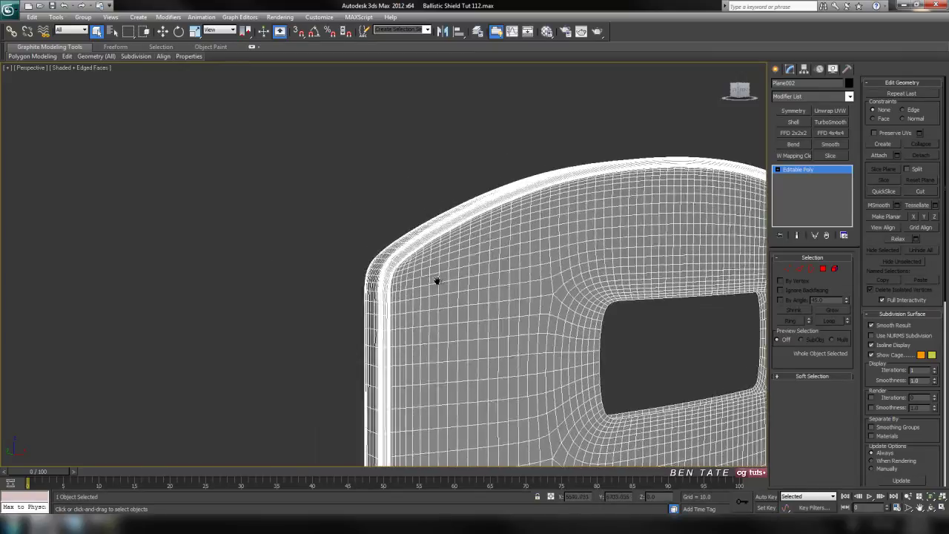
Step: Switch to edge editing and select one lengthwise edge on the outer side of the rim's upper corner
scroll(445, 286, "up", 10)
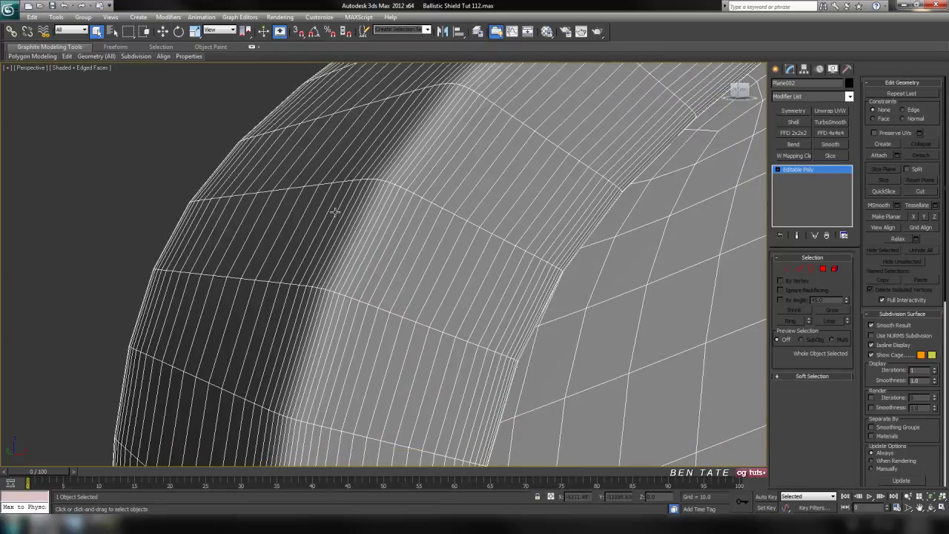
left_click(803, 271)
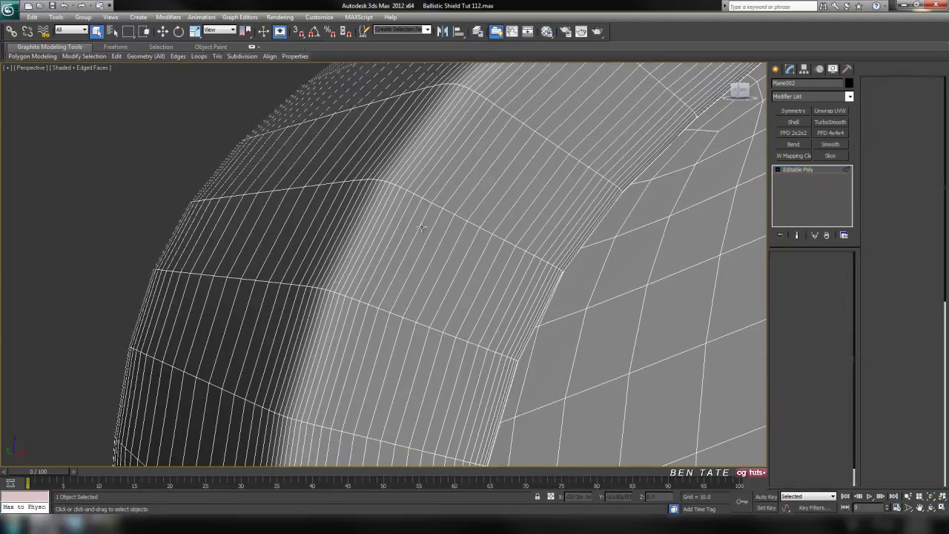
key("2")
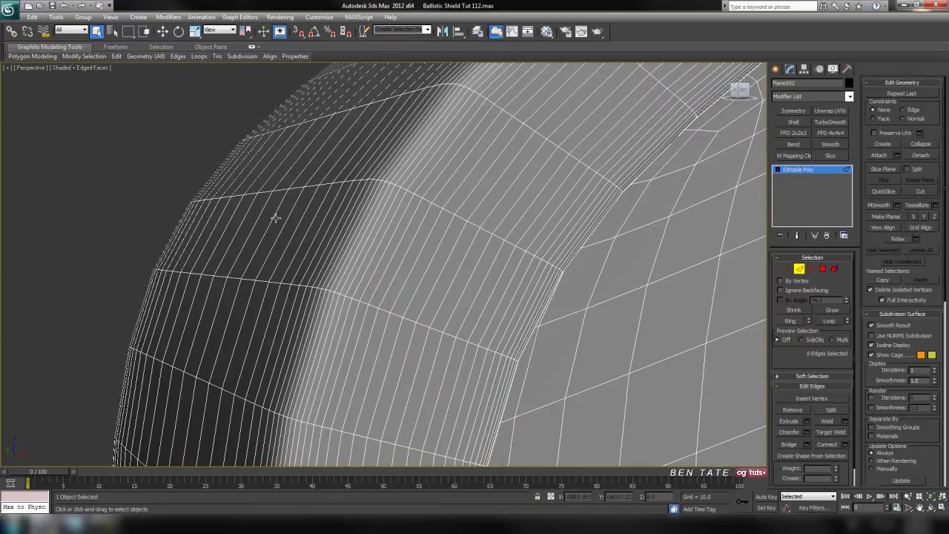
middle_click_drag(436, 297, 412, 286, "alt")
middle_click_drag(371, 237, 412, 261, "alt")
middle_click_drag(461, 315, 458, 309)
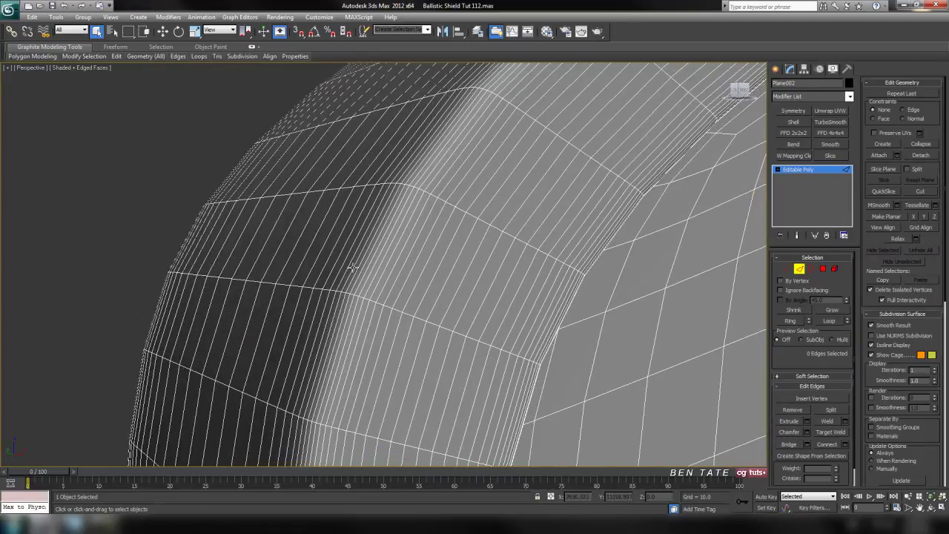
left_click(319, 243)
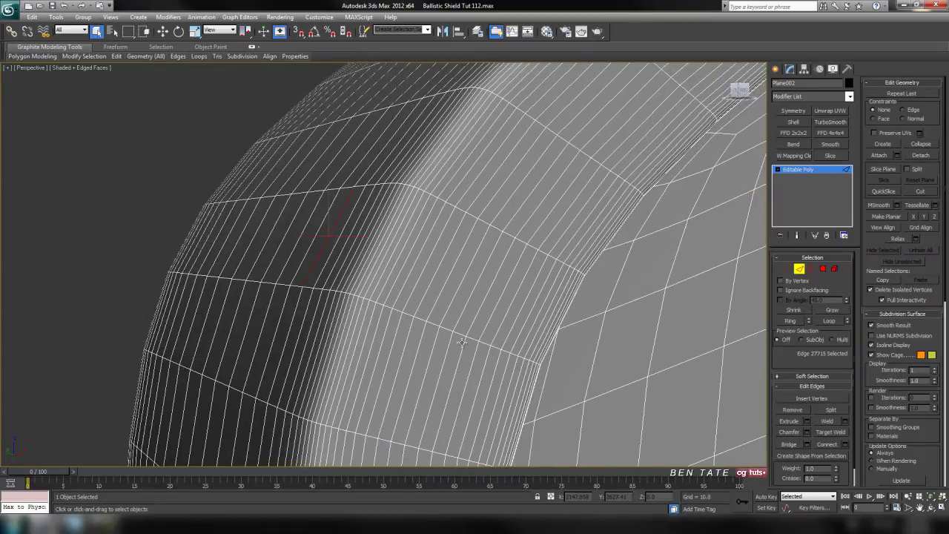
Step: Add the three neighbouring lengthwise edges to the selection on the rim's outer side at the upper corner
key("z")
scroll(438, 323, "down", 4)
middle_click_drag(384, 308, 461, 323, "alt")
scroll(419, 325, "down", 3)
scroll(509, 339, "up", 3)
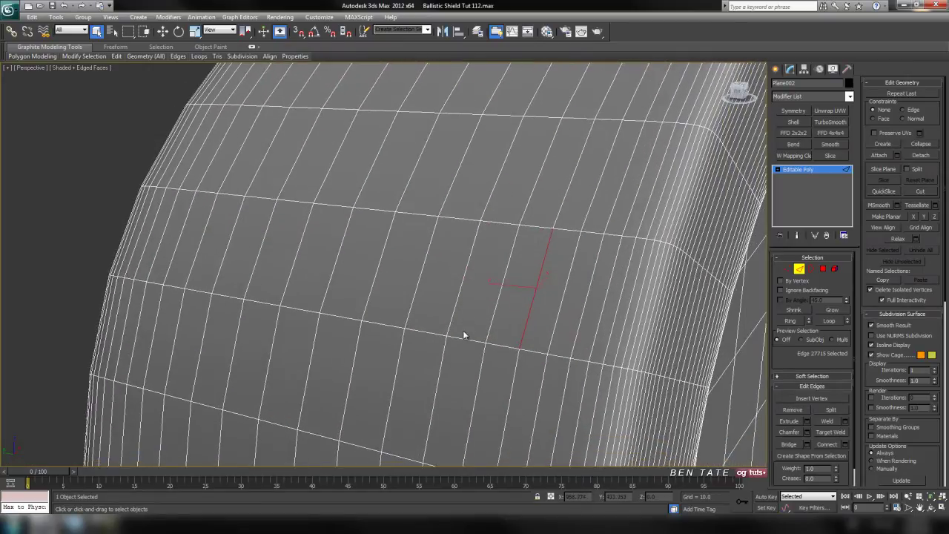
scroll(529, 338, "down", 3)
left_click(458, 298, "ctrl")
left_click(430, 294, "ctrl")
left_click(402, 289, "ctrl")
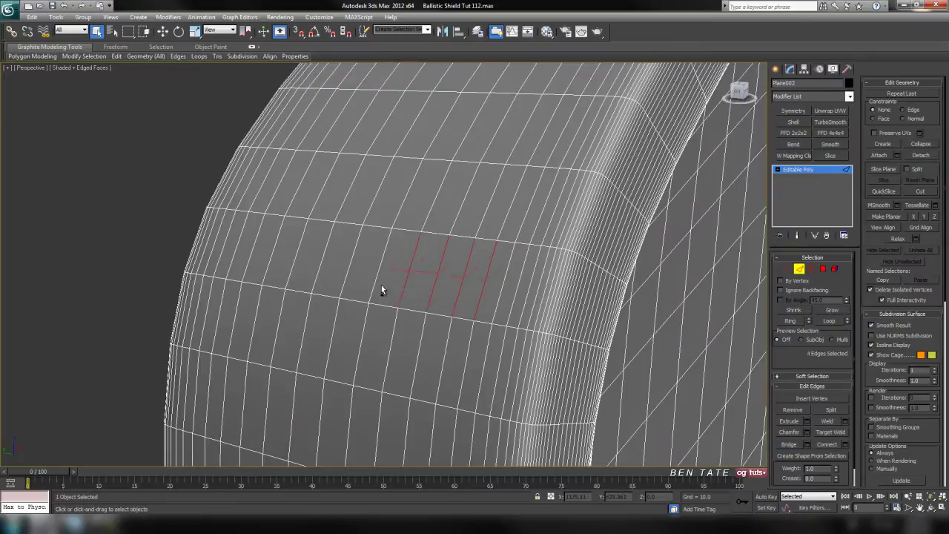
Step: Extend the selection edge by edge across the same segment of the rim's outer side toward its far border
left_click(347, 277, "ctrl")
left_click(311, 268, "ctrl")
left_click(273, 249, "ctrl")
left_click(252, 246, "ctrl")
left_click(235, 244, "ctrl")
middle_click_drag(327, 289, 366, 299, "alt")
left_click(236, 255, "ctrl")
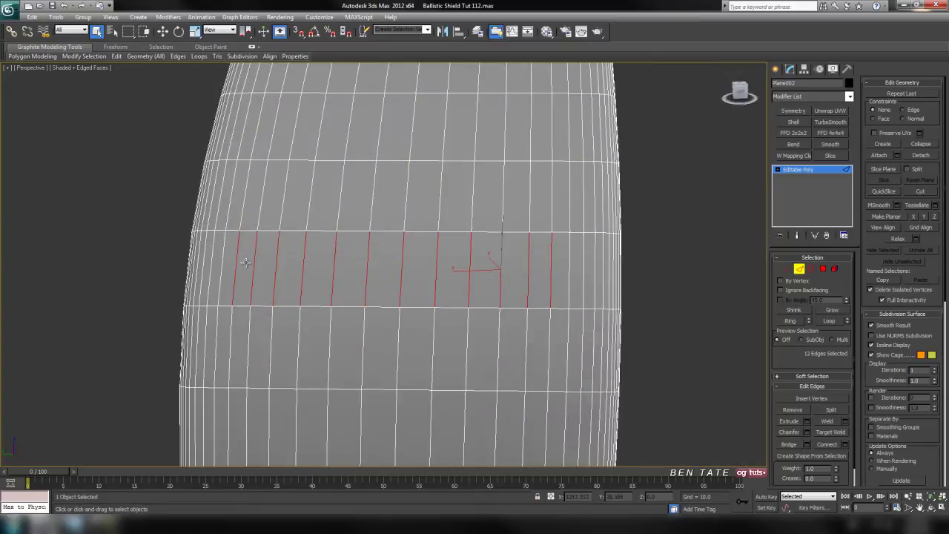
Step: Add the remaining edges near both borders of the outer side and expand the selection into full loops
left_click(570, 279, "ctrl")
left_click(584, 277, "ctrl")
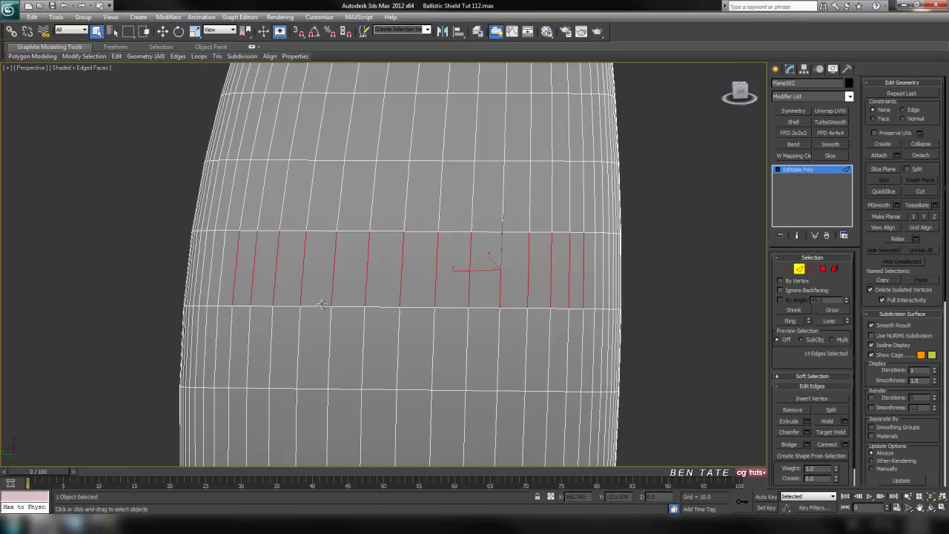
left_click(221, 265, "ctrl")
mouse_move(432, 347)
middle_mouse_down("alt")
mouse_move(469, 352)
mouse_move(440, 349)
middle_mouse_up("alt")
left_click(829, 321)
Step: Examine the selected edge loops around the shield's outer rim and window opening
scroll(568, 358, "down", 10)
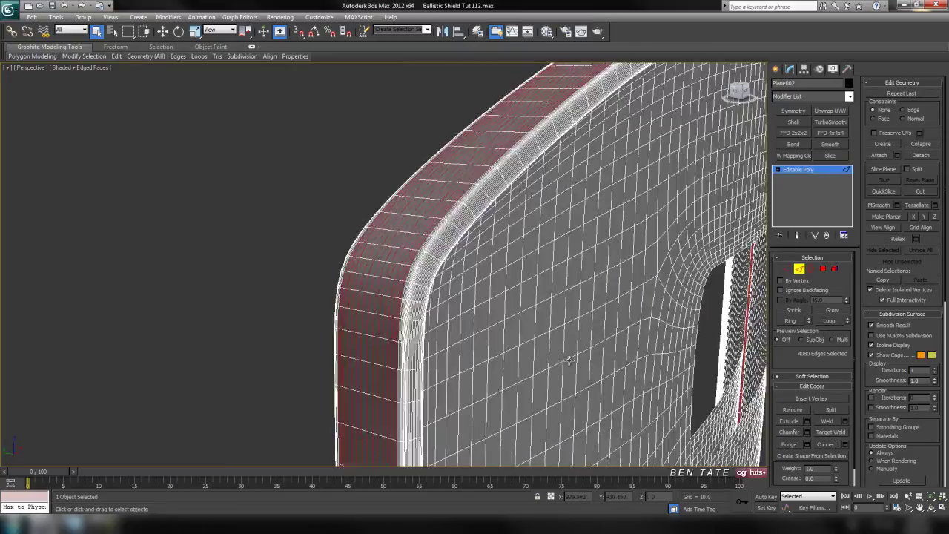
mouse_move(545, 394)
middle_mouse_down()
mouse_move(520, 176)
mouse_move(521, 303)
mouse_move(543, 385)
middle_mouse_up()
scroll(416, 280, "up", 5)
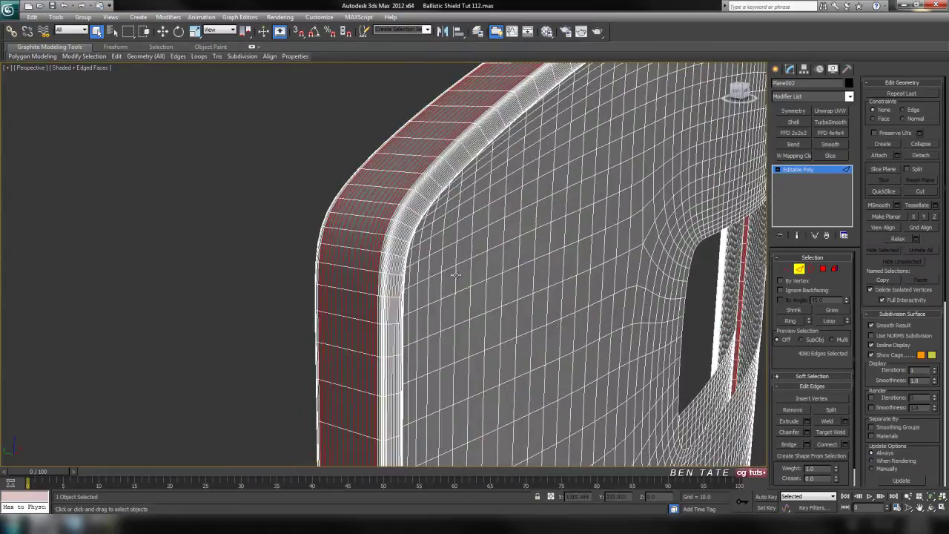
middle_click_drag(568, 336, 535, 330, "alt")
scroll(377, 244, "up", 4)
middle_click_drag(397, 267, 424, 310, "alt")
scroll(424, 310, "down", 2)
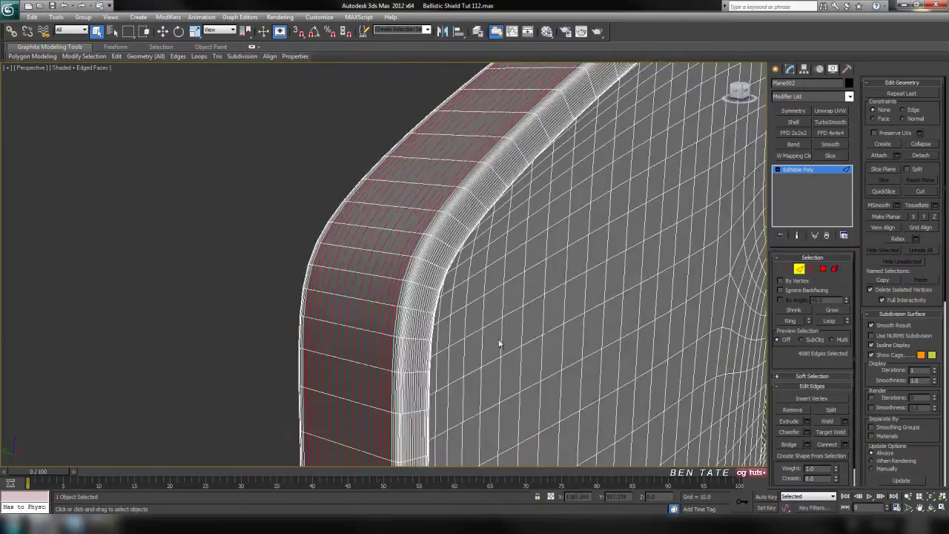
scroll(424, 310, "down", 5)
middle_click_drag(495, 330, 499, 319)
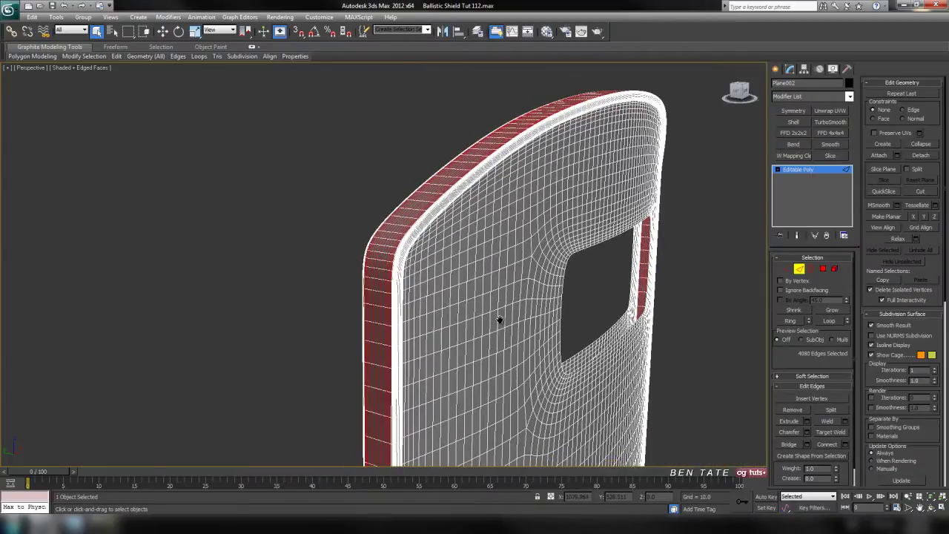
Step: Check the shield in plain shading and remove the selected edge loops from the rim's outer side
key("F4")
middle_click_drag(500, 321, 479, 326)
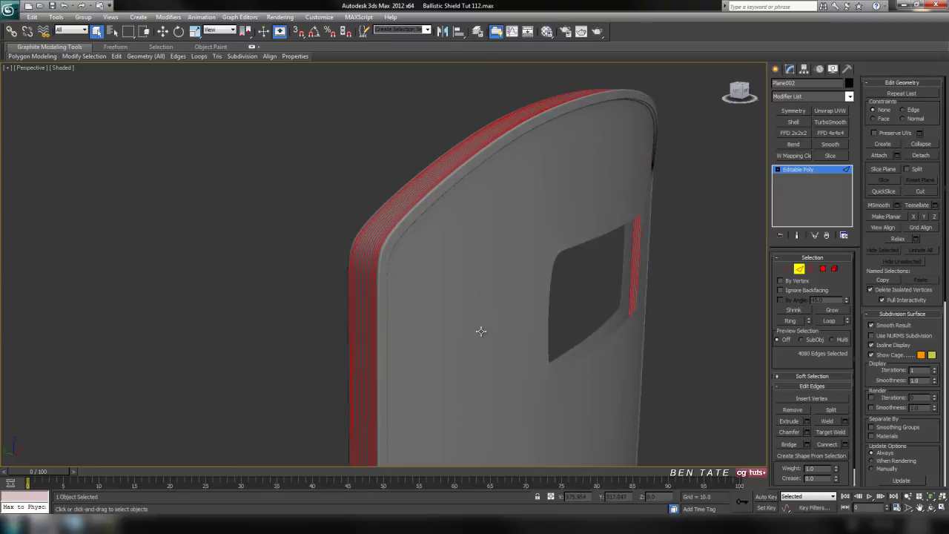
left_click(480, 330)
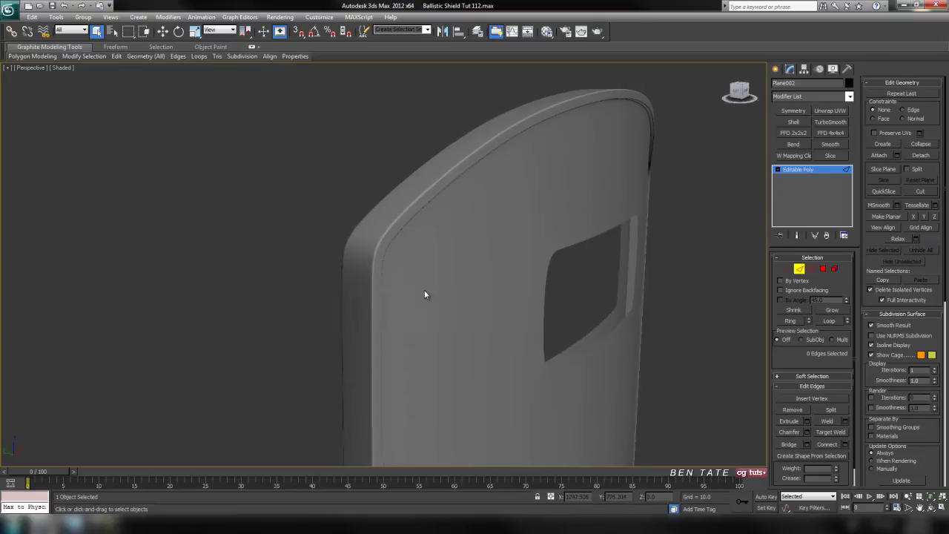
key("F4")
middle_click_drag(407, 306, 410, 322, "alt")
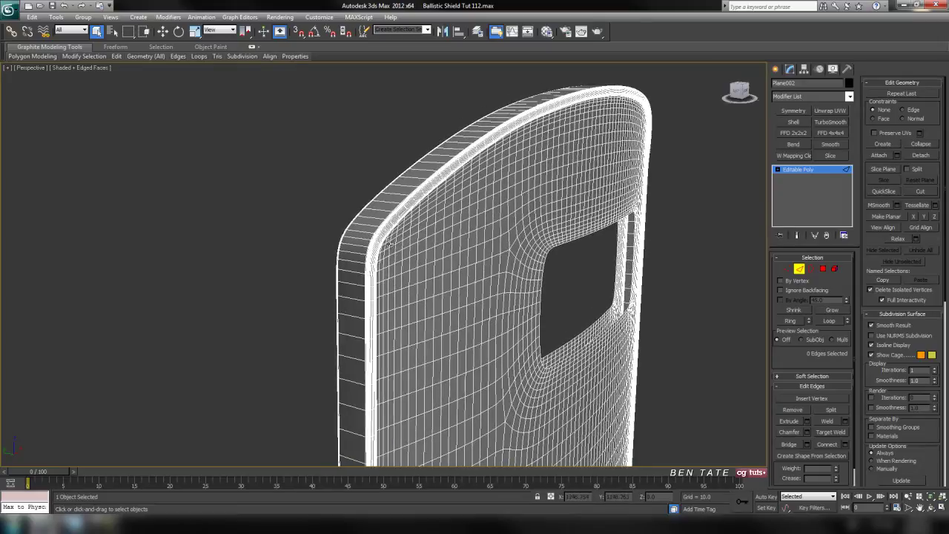
Step: Select adjacent lengthwise edges across one segment of the rim's flat face at the upper corner
scroll(413, 303, "up", 5)
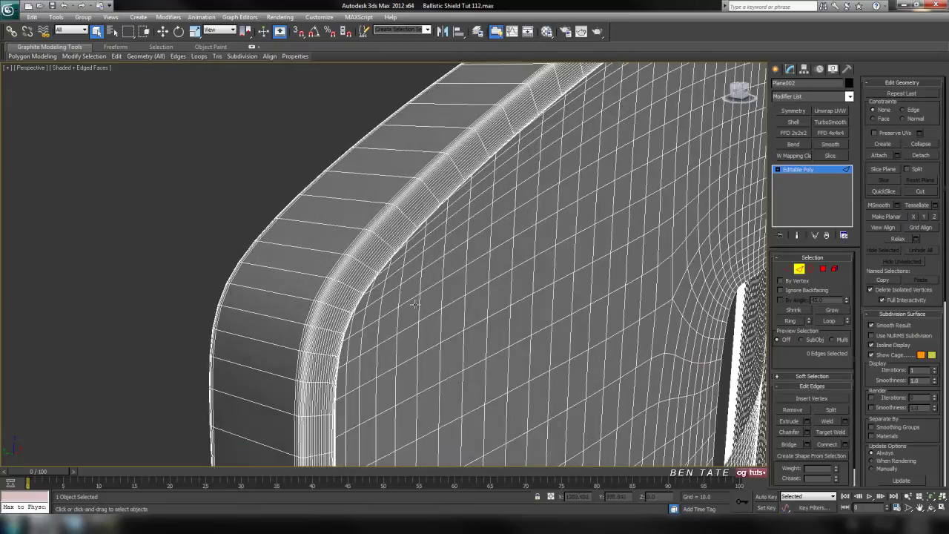
left_click(337, 301)
key("z")
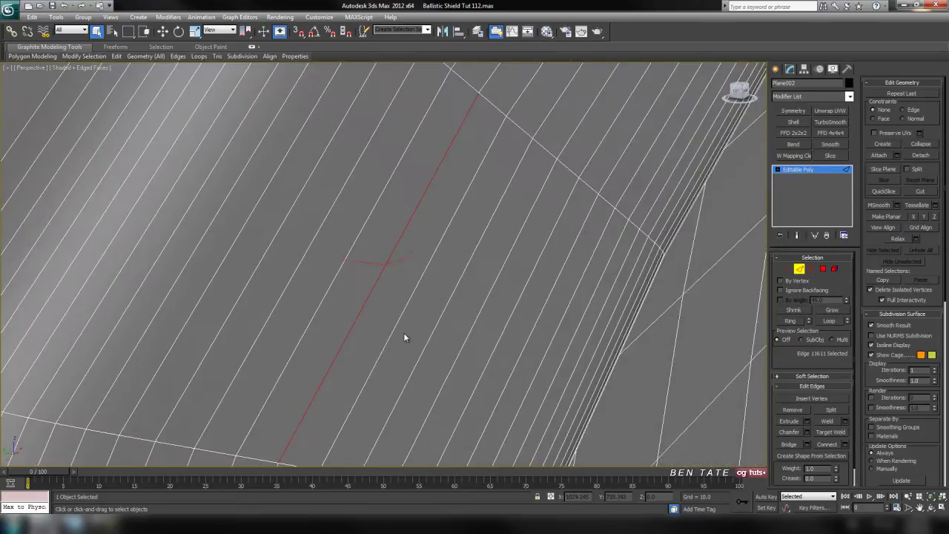
scroll(403, 333, "down", 4)
middle_click_drag(403, 332, 487, 188, "alt")
scroll(383, 321, "down", 5)
middle_click_drag(474, 325, 430, 389, "alt")
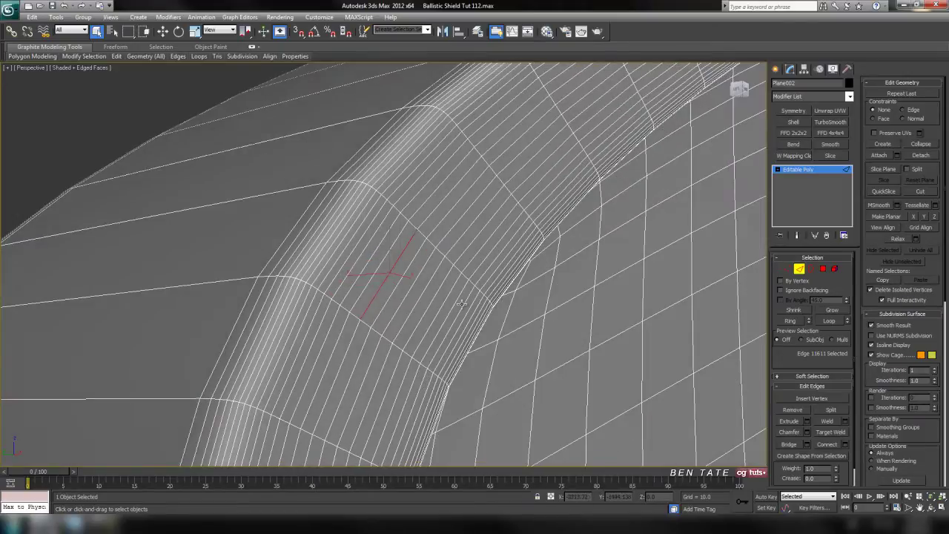
middle_click_drag(418, 320, 382, 264, "alt")
left_click(455, 269)
left_click(448, 266, "ctrl")
left_click(438, 260, "ctrl")
left_click(427, 255, "ctrl")
left_click_drag(426, 254, 356, 226)
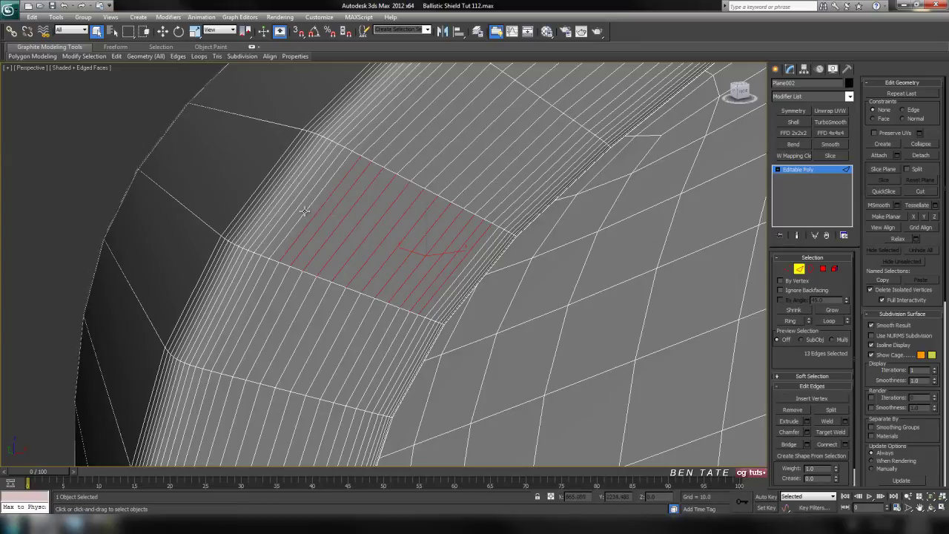
Step: Add the last edges near the flat face's inner border and expand the selection into full loops
middle_click_drag(305, 211, 360, 241, "alt")
middle_click_drag(387, 298, 367, 292, "alt")
scroll(440, 330, "down", 4)
middle_click_drag(473, 332, 441, 350, "alt")
middle_click_drag(386, 278, 356, 301, "alt")
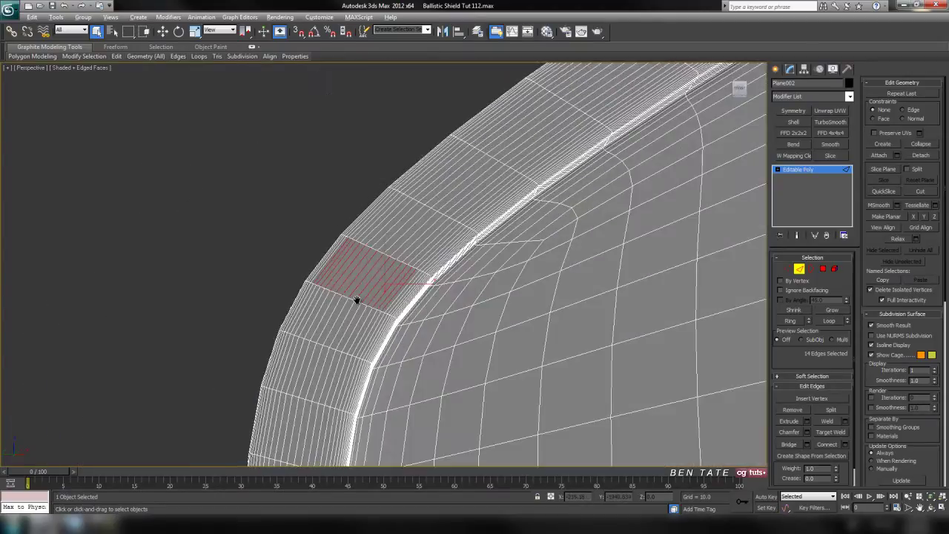
scroll(468, 298, "up", 3)
left_click(463, 282, "ctrl")
left_click(468, 285, "ctrl")
left_click(472, 290, "ctrl")
middle_click_drag(512, 323, 522, 304)
left_click(830, 320)
Step: Examine the selected edge loops along the rim's flat face and corner
scroll(591, 364, "down", 5)
middle_click_drag(591, 364, 576, 400, "alt")
scroll(479, 324, "up", 4)
middle_click_drag(479, 324, 460, 248)
scroll(461, 249, "up", 2)
scroll(460, 252, "up", 1)
mouse_move(534, 333)
middle_mouse_down("alt")
mouse_move(477, 324)
mouse_move(469, 242)
mouse_move(530, 334)
middle_mouse_up("alt")
scroll(445, 296, "up", 5)
scroll(469, 242, "down", 2)
scroll(531, 334, "down", 3)
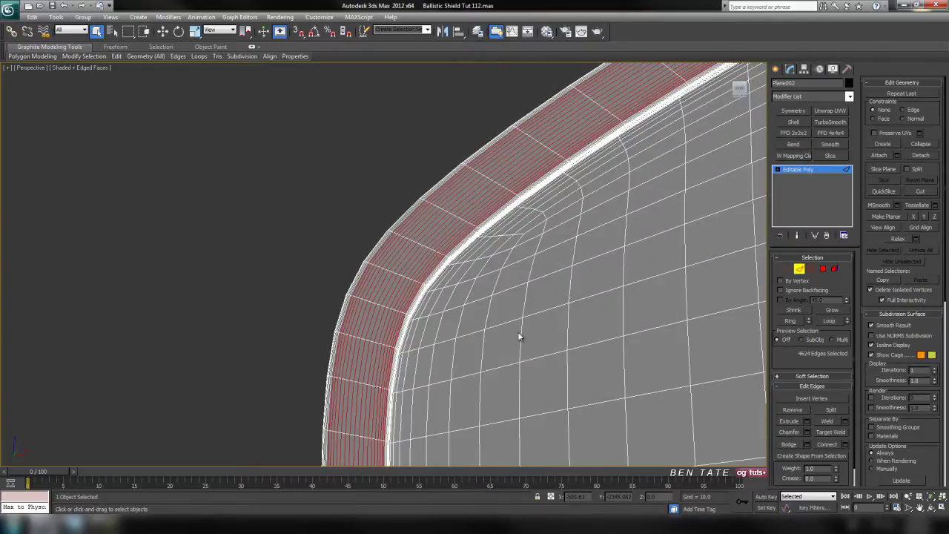
Step: Remove the selected loops from the rim's flat face and check the rim in plain shading
key("ctrl+d")
key("F4")
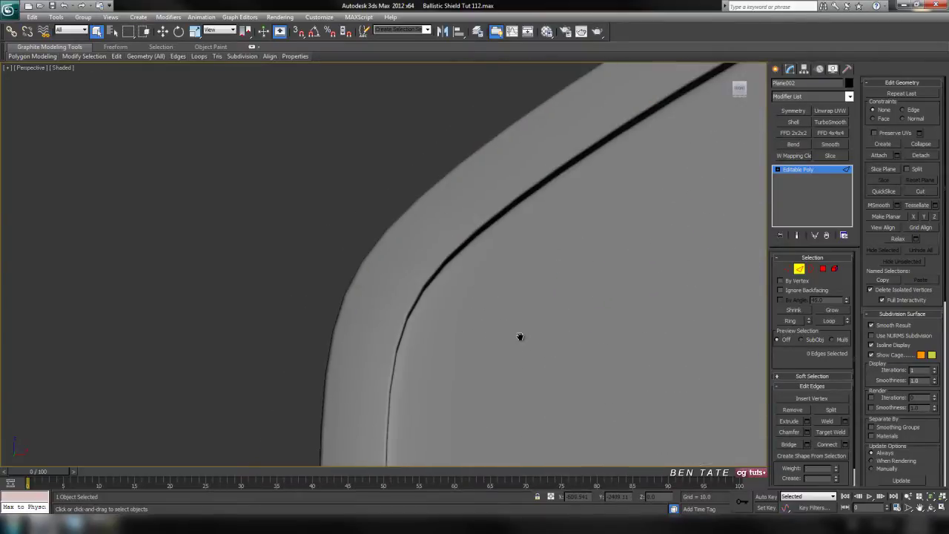
scroll(523, 335, "down", 3)
middle_click_drag(539, 345, 477, 348, "alt")
middle_click_drag(524, 370, 509, 373, "alt")
scroll(394, 250, "down", 3)
mouse_move(447, 282)
middle_mouse_down()
mouse_move(489, 262)
mouse_move(498, 269)
mouse_move(288, 291)
middle_mouse_up()
mouse_move(398, 268)
middle_mouse_down()
mouse_move(200, 264)
mouse_move(387, 270)
middle_mouse_up()
middle_click_drag(288, 275, 447, 270)
Step: Display the mesh edges again and frame a segment of the rim's flat face on the shield's opposite side
key("F4")
middle_click_drag(412, 348, 410, 262)
middle_click_drag(373, 205, 461, 243, "alt")
middle_click_drag(682, 296, 506, 304)
left_click(378, 221)
key("z")
middle_click_drag(423, 314, 586, 311, "alt")
scroll(517, 315, "down", 4)
Step: Select adjacent lengthwise edges across the inner half of that rim face segment, starting beside the inner border
left_click(350, 366)
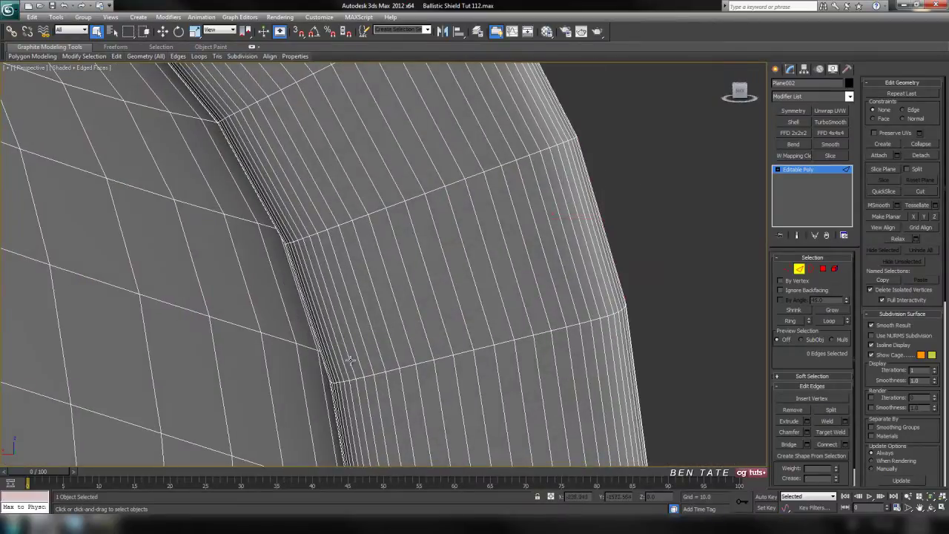
left_click(358, 358, "ctrl")
left_click(367, 353, "ctrl")
left_click(386, 353, "ctrl")
left_click(400, 348, "ctrl")
left_click(415, 345, "ctrl")
left_click(427, 341, "ctrl")
left_click(447, 338, "ctrl")
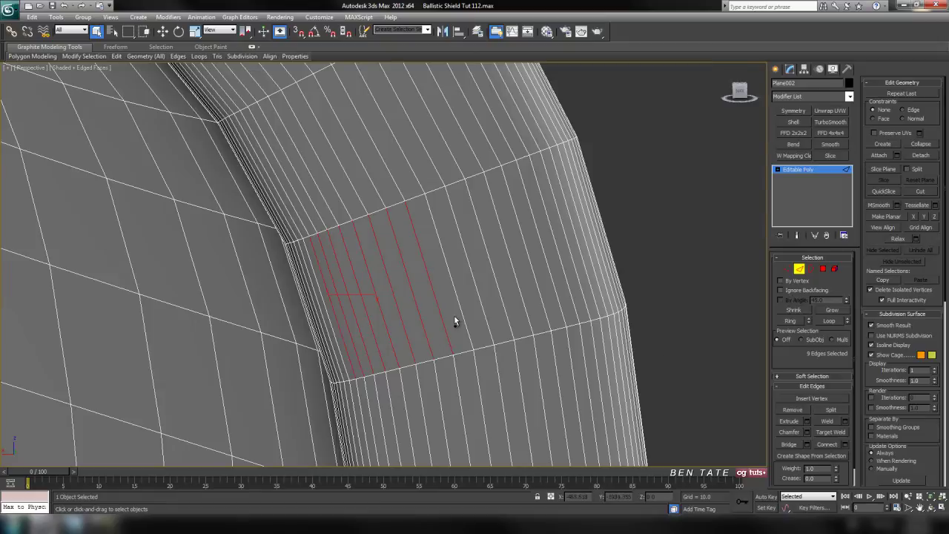
Step: Add the remaining lengthwise edges across the outer half of the rim face segment to the selection
left_click(460, 312, "ctrl")
left_click(492, 309, "ctrl")
left_click(502, 299, "ctrl")
left_click(523, 298, "ctrl")
left_click(541, 299, "ctrl")
left_click(557, 297, "ctrl")
left_click(577, 297, "ctrl")
left_click(589, 299, "ctrl")
middle_click_drag(644, 341, 616, 328)
Step: Try to expand the selected edges into full loops, and undo the expansion
left_click(836, 322)
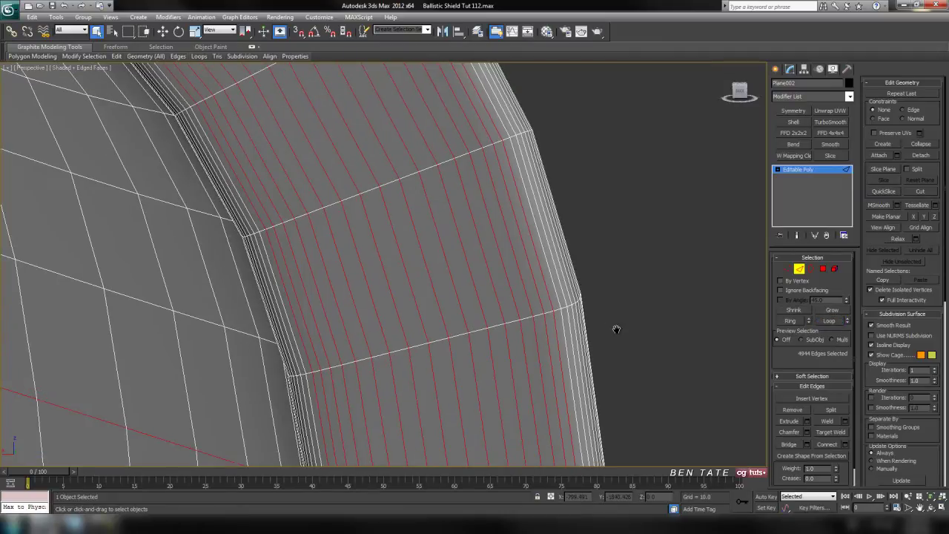
scroll(468, 353, "down", 3)
mouse_move(485, 388)
middle_mouse_down()
mouse_move(466, 381)
mouse_move(524, 363)
mouse_move(454, 346)
mouse_move(419, 362)
mouse_move(484, 372)
mouse_move(415, 375)
mouse_move(476, 382)
middle_mouse_up()
key("ctrl+z")
Step: Locate the stray crosswise edge selected on the shield's panel beside the rim and deselect it
scroll(419, 361, "down", 3)
scroll(504, 380, "down", 5)
key("F3")
mouse_move(553, 384)
middle_mouse_down("alt")
mouse_move(433, 372)
mouse_move(439, 340)
mouse_move(442, 348)
mouse_move(415, 326)
middle_mouse_up("alt")
scroll(368, 289, "up", 5)
mouse_move(367, 290)
middle_mouse_down("alt")
mouse_move(382, 315)
mouse_move(452, 341)
mouse_move(408, 329)
mouse_move(398, 283)
middle_mouse_up("alt")
key("F3")
scroll(382, 321, "up", 5)
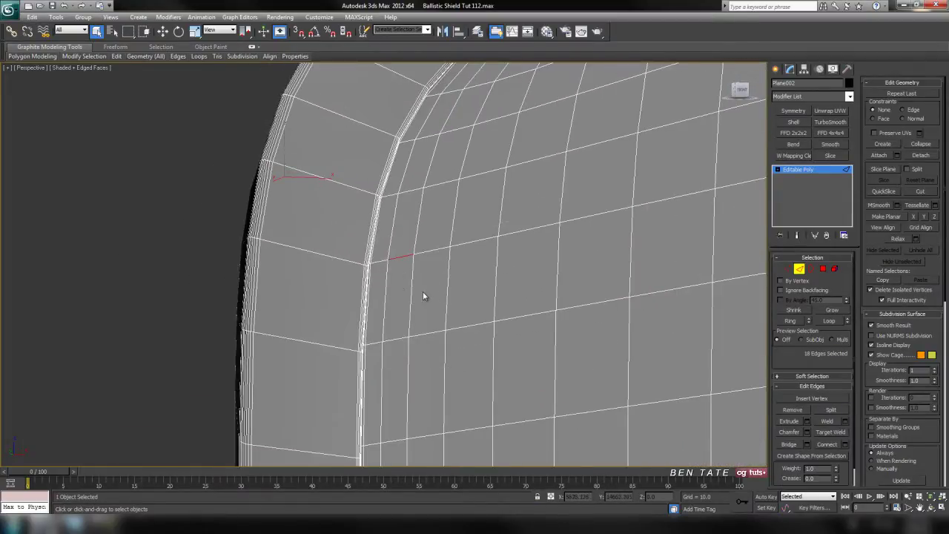
left_click(403, 257, "alt")
Step: Expand the selected lengthwise edges on the rim's opposite face into full loops and inspect them
scroll(384, 336, "down", 8)
middle_click_drag(384, 336, 421, 308, "alt")
key("z")
scroll(442, 321, "down", 4)
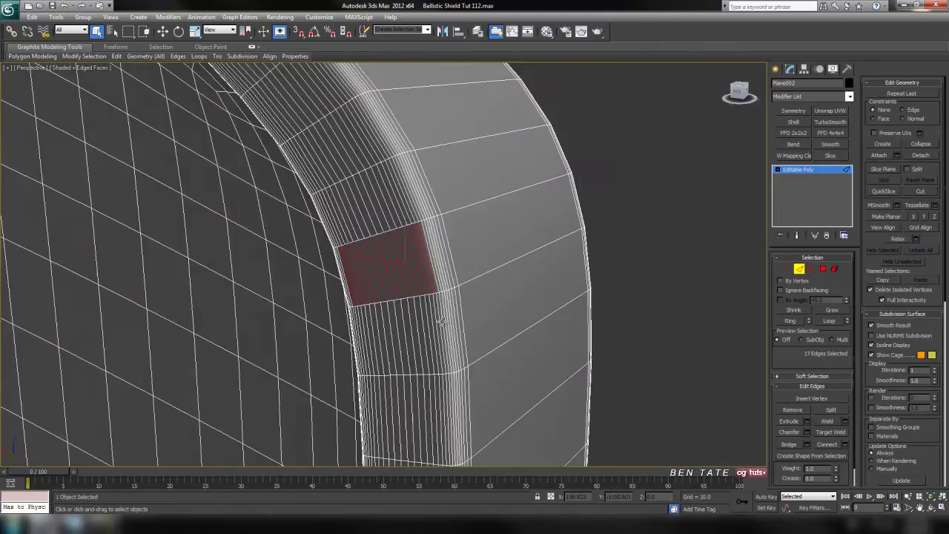
left_click(833, 321)
scroll(549, 343, "down", 6)
middle_click_drag(529, 343, 462, 326, "alt")
scroll(462, 326, "up", 10)
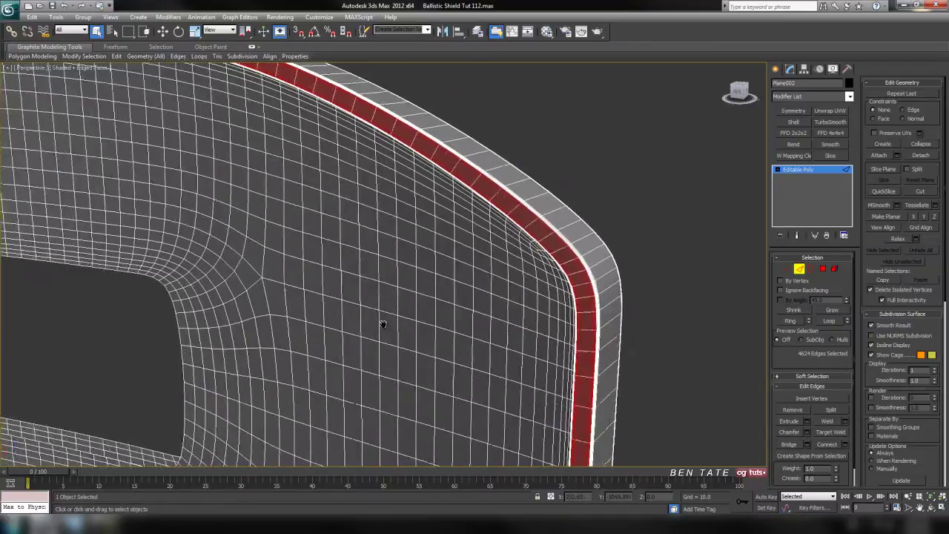
Step: Remove the selected loops from the rim's opposite face and check the result with and without edge display
key("ctrl+d")
key("F4")
scroll(435, 363, "down", 5)
key("F4")
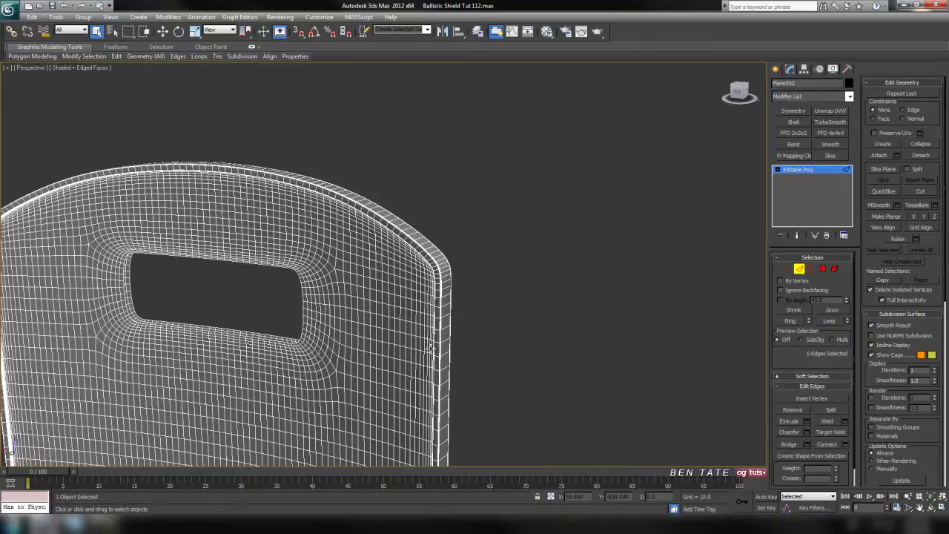
Step: Select a lengthwise edge where the rim's flat face meets its inner wall and frame that wall segment
scroll(434, 352, "up", 4)
scroll(444, 334, "down", 5)
scroll(384, 315, "up", 5)
scroll(386, 306, "up", 4)
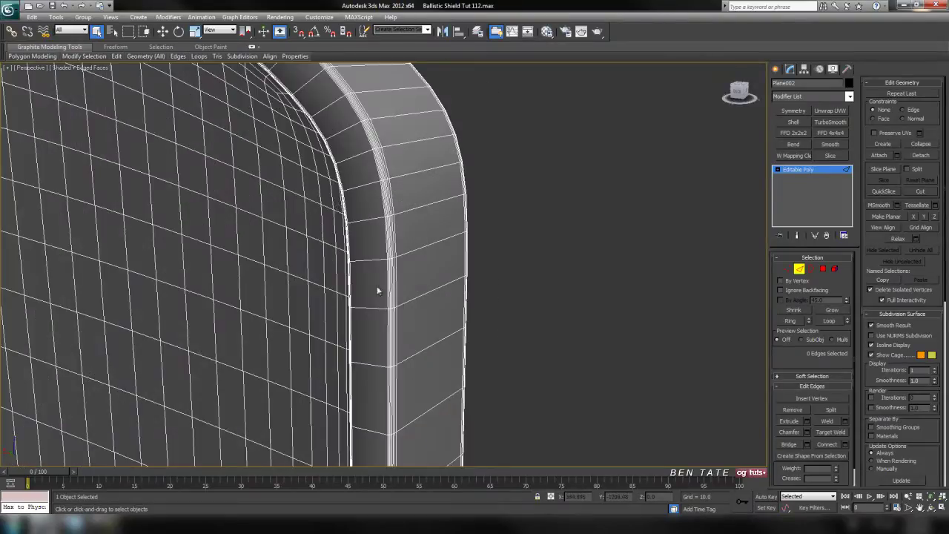
left_click(337, 176)
scroll(387, 172, "up", 5)
scroll(347, 285, "down", 3)
scroll(382, 283, "up", 3)
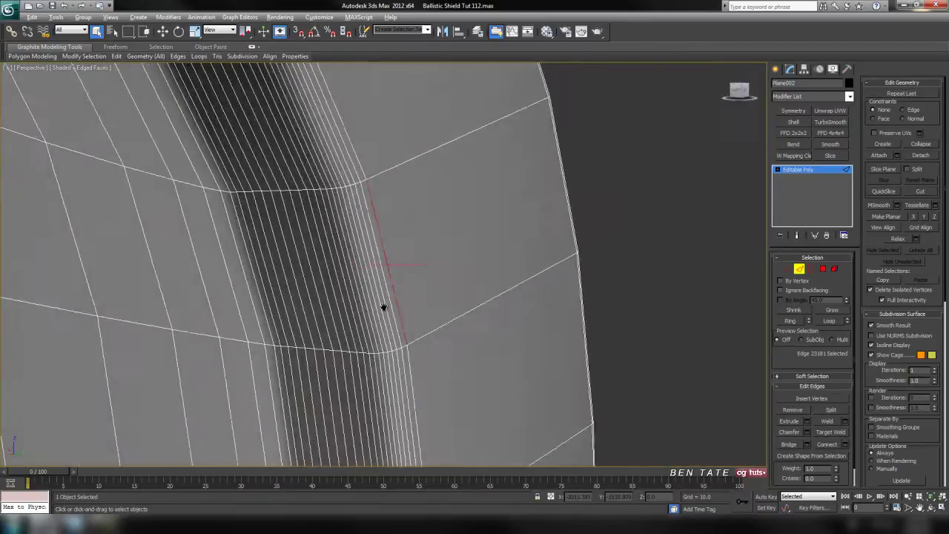
middle_click_drag(379, 308, 392, 289, "alt")
middle_click_drag(255, 297, 307, 300)
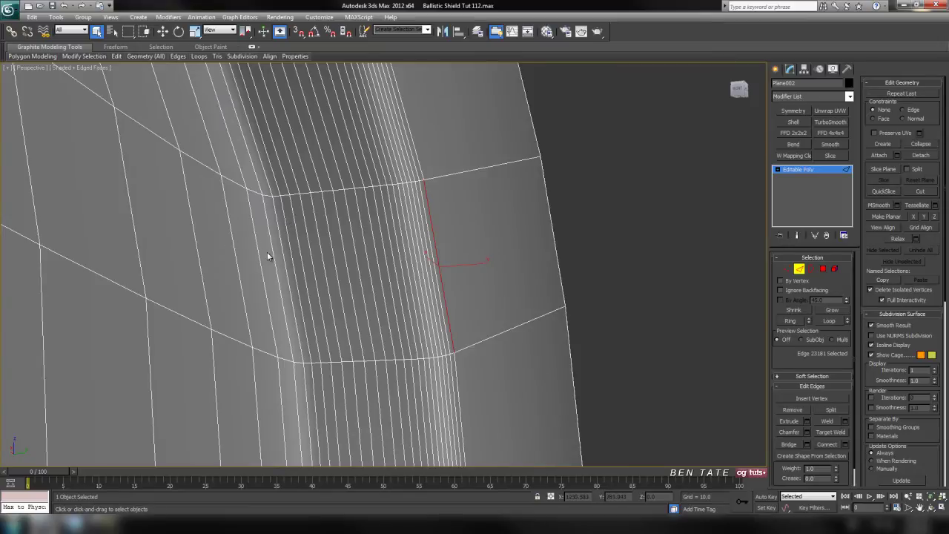
Step: Select ten adjacent lengthwise edges across the segment of the rim's inner wall
left_click(300, 246)
left_click(310, 245, "ctrl")
left_click(320, 246, "ctrl")
left_click(331, 248, "ctrl")
left_click(342, 250, "ctrl")
left_click(360, 253, "ctrl")
left_click(371, 254, "ctrl")
left_click(379, 253, "ctrl")
left_click(384, 252, "ctrl")
left_click(389, 251, "ctrl")
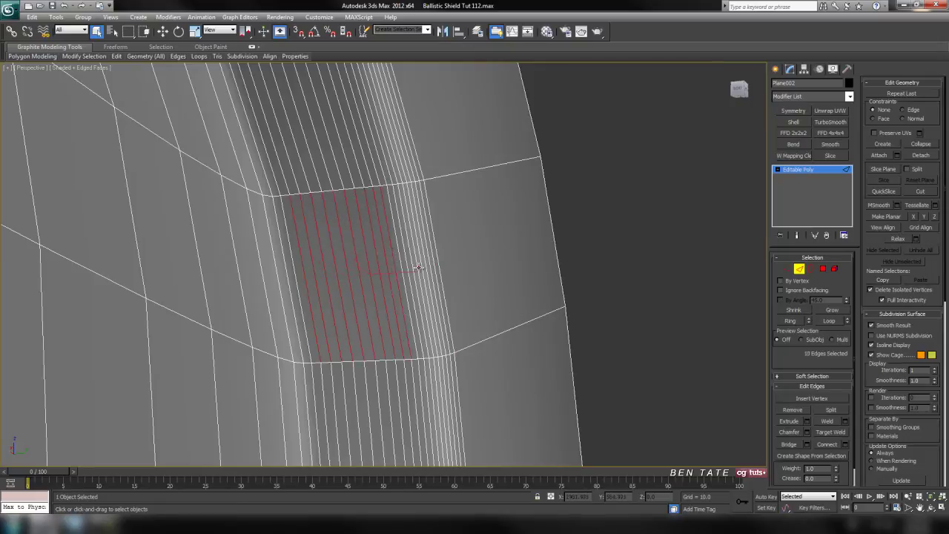
Step: Expand the ten inner wall edges into full loops and remove them together with their vertices
left_click(828, 321)
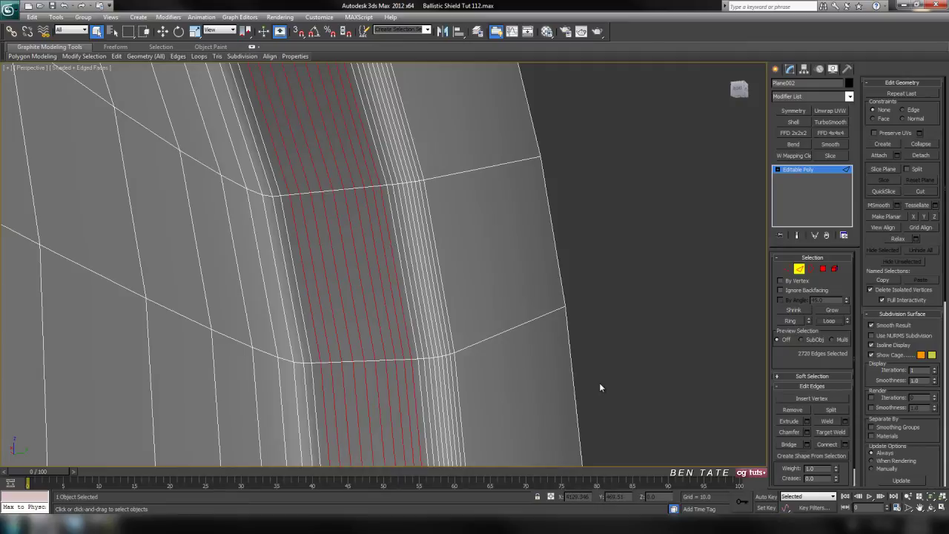
key("ctrl+BackSpace")
middle_click_drag(541, 371, 418, 423)
scroll(518, 380, "down", 4)
Step: Select a lengthwise edge on the inner wall at the opposite side of the rim and frame that segment
key("z")
key("z")
key("z")
scroll(455, 319, "up", 8)
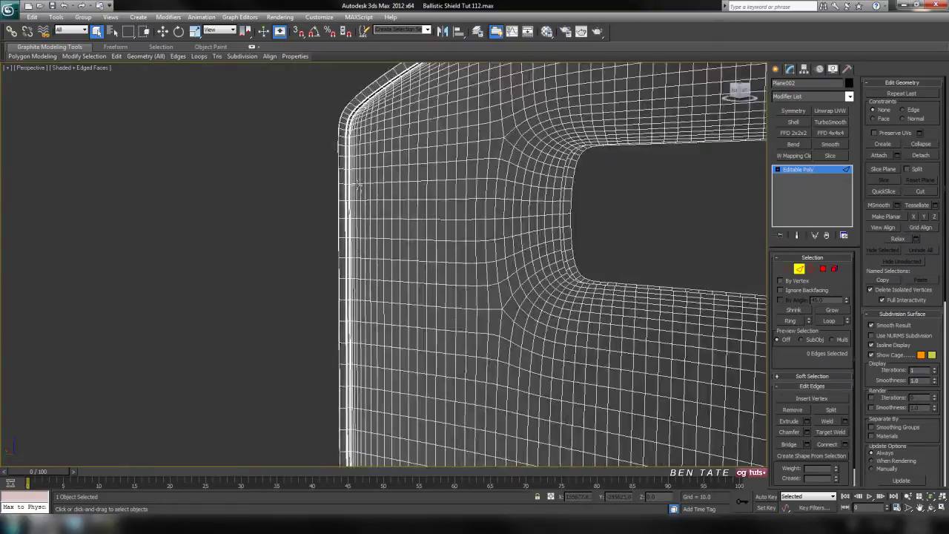
left_click(405, 272)
scroll(421, 356, "up", 10)
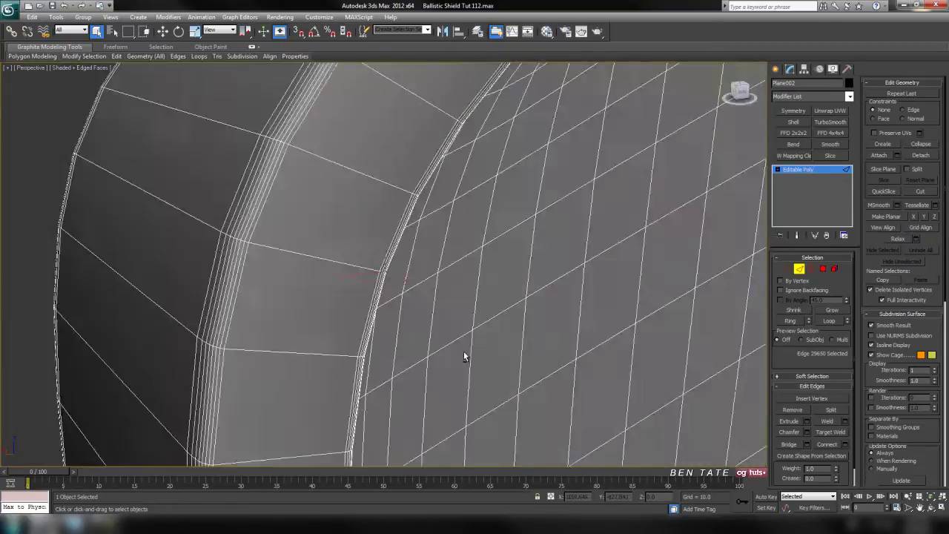
mouse_move(464, 356)
middle_mouse_down("alt")
mouse_move(609, 363)
mouse_move(633, 346)
mouse_move(453, 343)
middle_mouse_up("alt")
middle_click_drag(453, 342, 492, 326, "alt")
left_click(499, 220)
key("z")
middle_click_drag(510, 275, 527, 279, "alt")
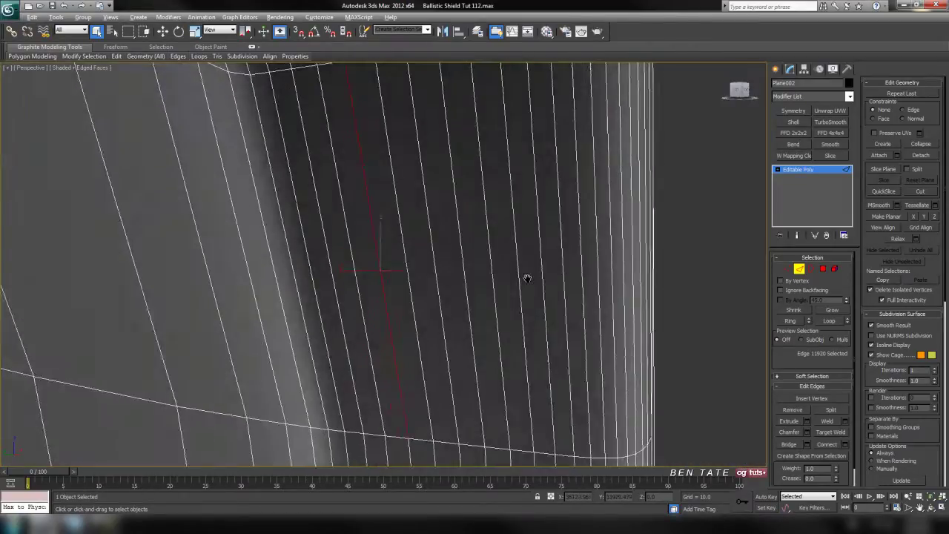
Step: Select ten adjacent lengthwise edges across that inner wall, expand them into full loops and remove them with their vertices
scroll(411, 277, "down", 3)
left_click(376, 257, "ctrl")
left_click(383, 257, "ctrl")
left_click(387, 256, "ctrl")
left_click(391, 257, "ctrl")
left_click(394, 257, "ctrl")
left_click(398, 256, "ctrl")
left_click(401, 257, "ctrl")
left_click(405, 257, "ctrl")
left_click(417, 253, "ctrl")
left_click(425, 251, "ctrl")
left_click(431, 254, "ctrl")
left_click(436, 258, "ctrl")
left_click(441, 256, "ctrl")
left_click(445, 254, "ctrl")
left_click(450, 257, "ctrl")
left_click(454, 260, "ctrl")
left_click(455, 255, "ctrl")
left_click(820, 322)
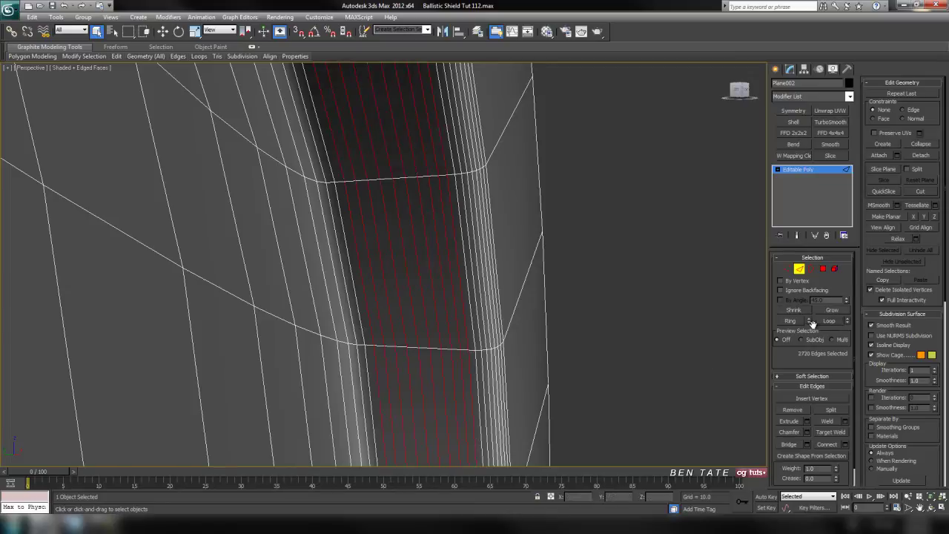
Step: Select four alternating edges along the rounded corner between inner wall and flat face, expand them into loops and remove them with their vertices
scroll(574, 360, "down", 4)
middle_click_drag(572, 360, 437, 356, "alt")
left_click(350, 239)
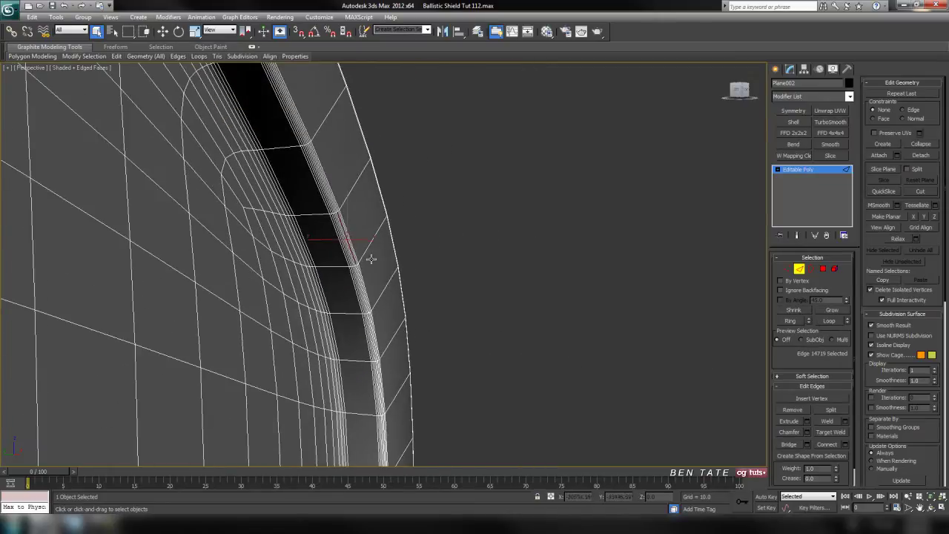
scroll(349, 256, "up", 3)
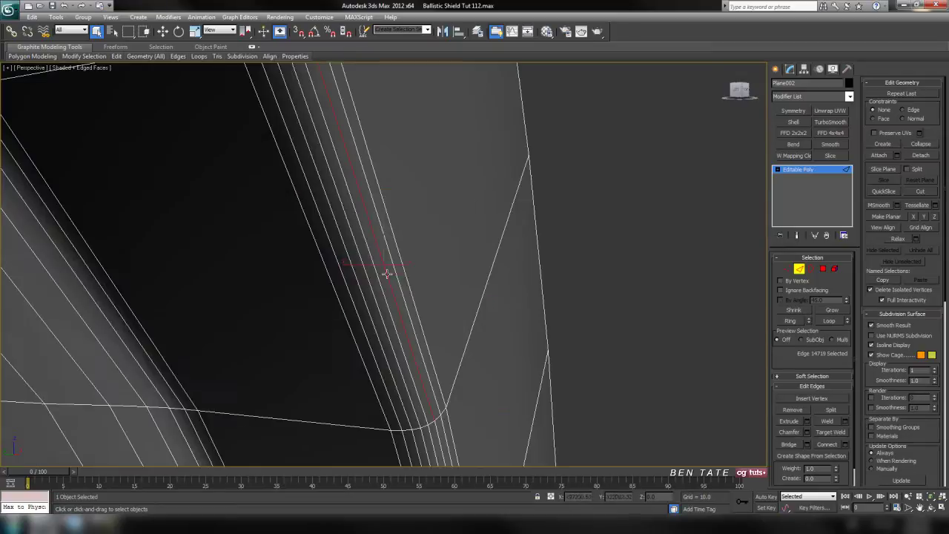
scroll(409, 291, "up", 2)
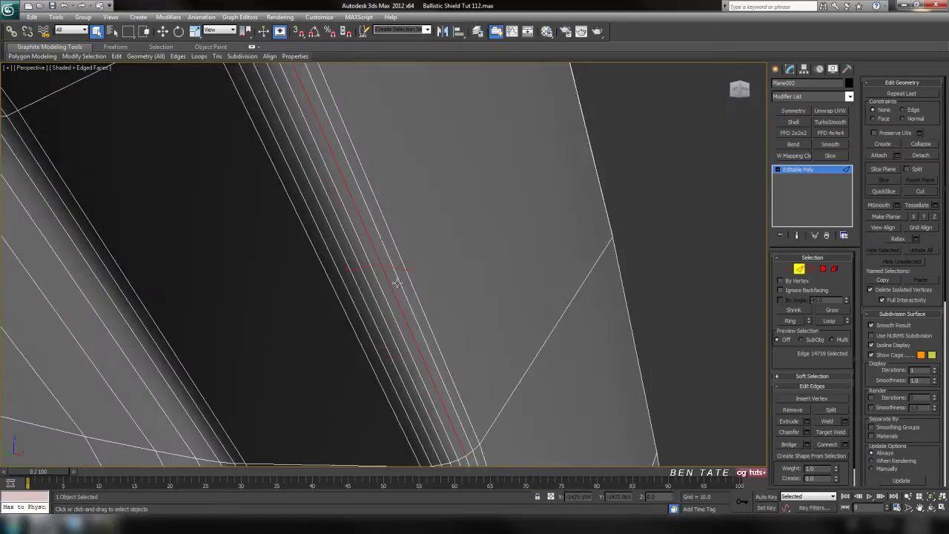
left_click(355, 291)
left_click(377, 282, "ctrl")
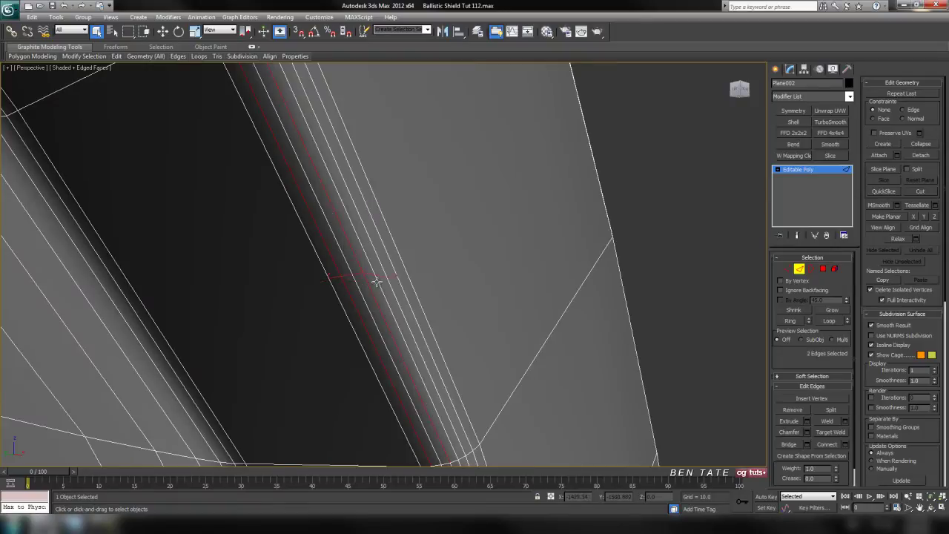
left_click(387, 280, "ctrl")
left_click(408, 273, "ctrl")
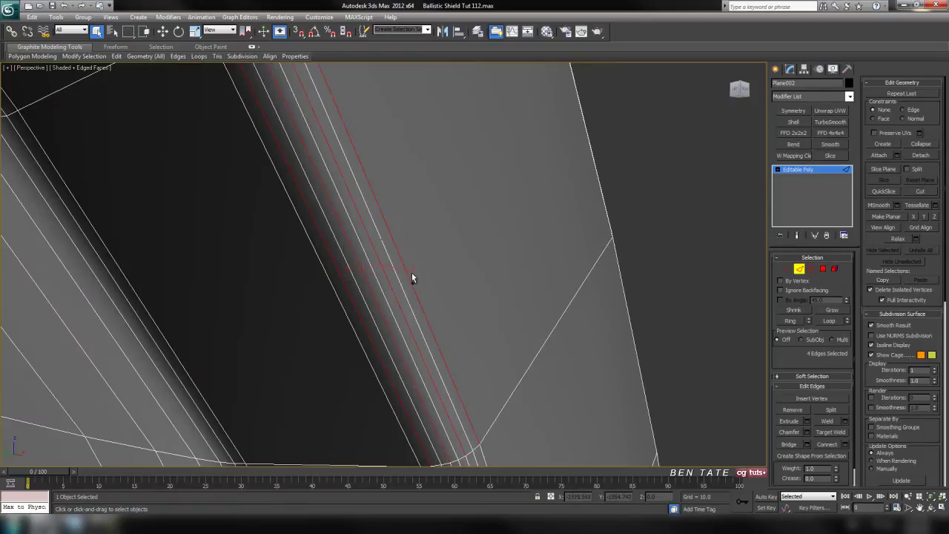
left_click(831, 321)
key("ctrl+BackSpace")
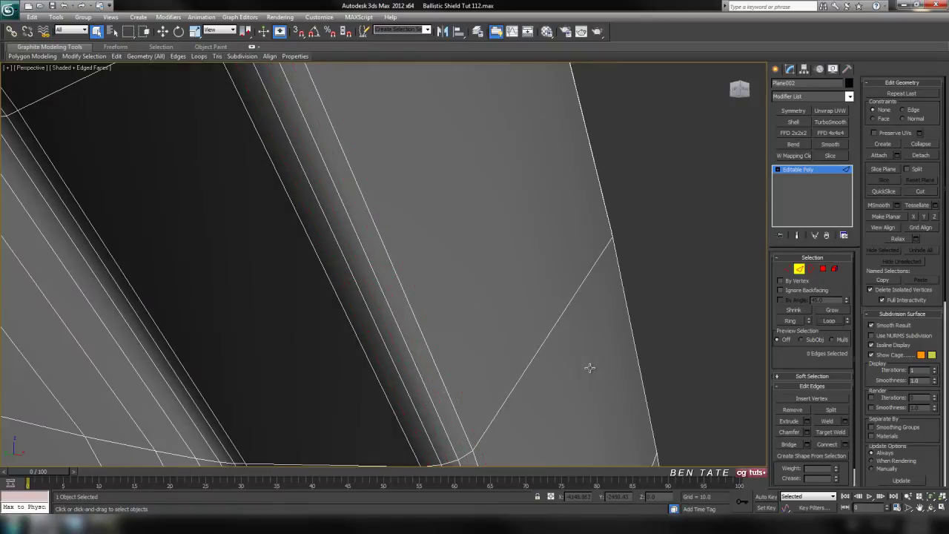
Step: Select five alternating edges along the inner rounded corner on the shield's other face, expand them into loops and remove them with their vertices
scroll(290, 375, "down", 4)
middle_click_drag(324, 336, 422, 320, "alt")
scroll(469, 322, "down", 3)
middle_click_drag(494, 318, 411, 362)
left_click(492, 255)
scroll(492, 256, "up", 5)
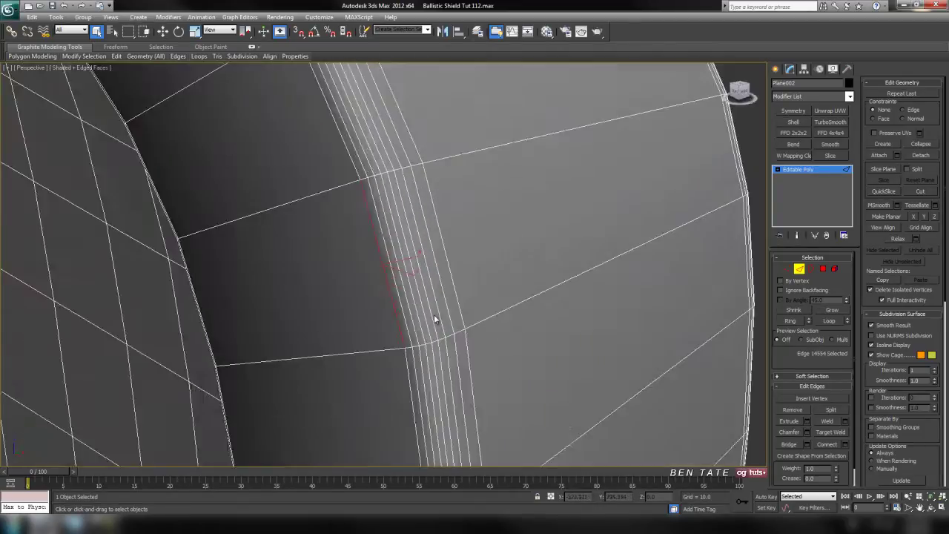
scroll(433, 318, "down", 3)
scroll(397, 319, "up", 3)
left_click(396, 313, "ctrl")
left_click(419, 312, "ctrl")
left_click(429, 305, "ctrl")
left_click(440, 304, "ctrl")
left_click(827, 321)
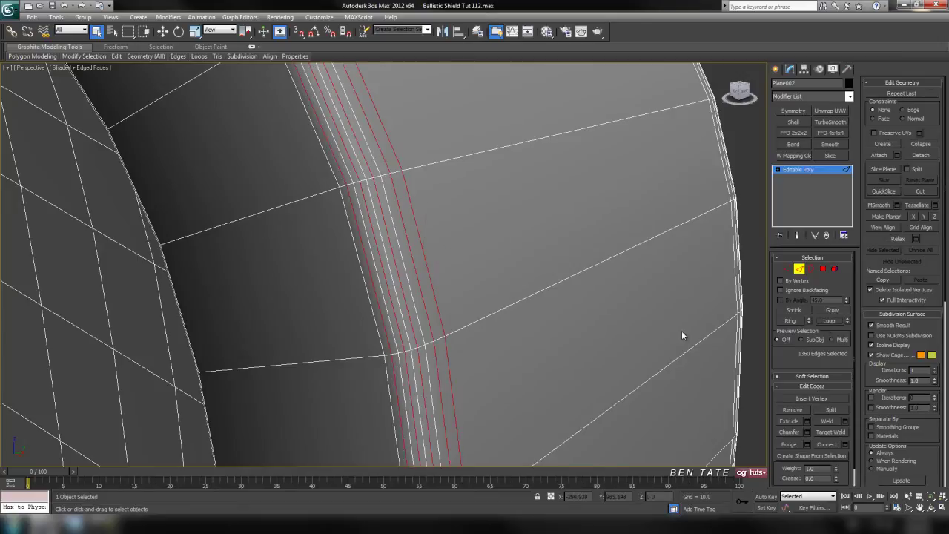
key("ctrl+BackSpace")
Step: Select four alternating edges along the rounded corner between the rim's outer side and flat face, expand them into loops and remove them
scroll(534, 347, "down", 5)
middle_click_drag(481, 338, 327, 422, "alt")
scroll(428, 326, "down", 4)
middle_click_drag(453, 302, 351, 317, "alt")
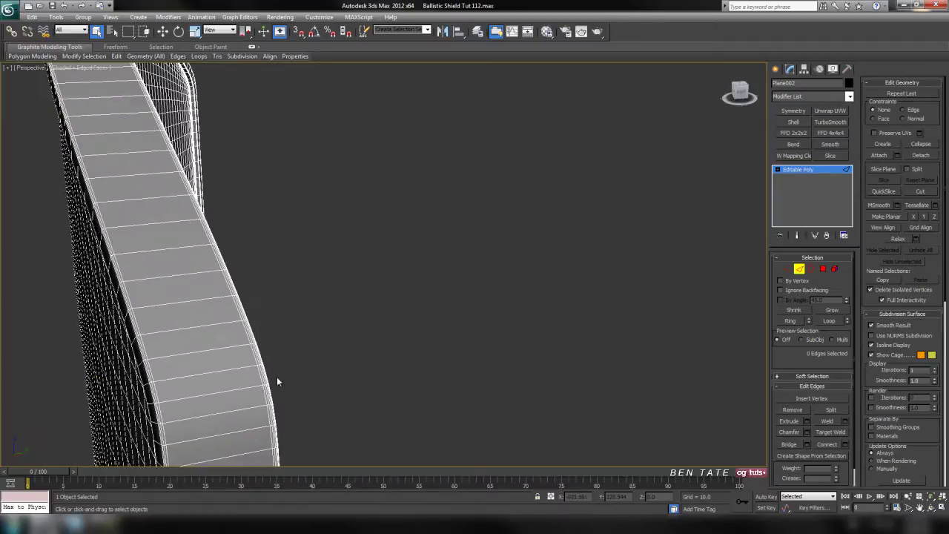
left_click(269, 380)
key("z")
middle_click_drag(316, 396, 426, 297, "alt")
left_click(437, 294)
left_click(418, 286, "ctrl")
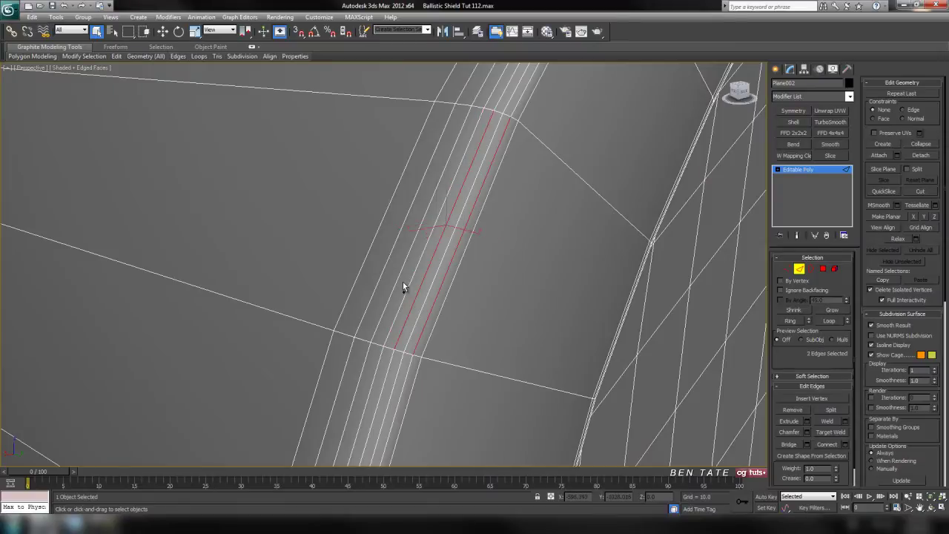
left_click(396, 279, "ctrl")
left_click(361, 269, "ctrl")
left_click(819, 323)
left_click(491, 302)
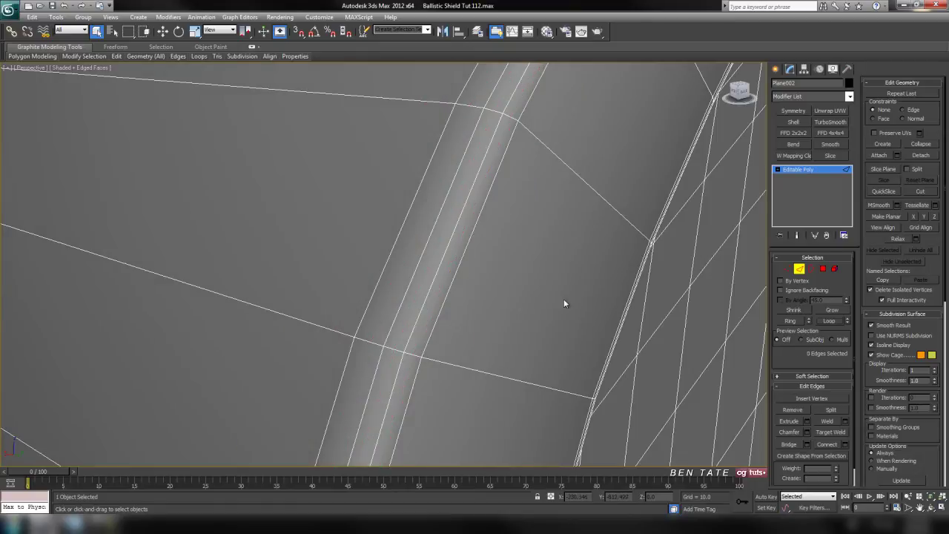
Step: Thin the rim's remaining outer rounded corner by looping four alternating lengthwise edges and removing them
scroll(576, 310, "down", 5)
middle_click_drag(488, 308, 454, 304, "alt")
middle_click_drag(247, 176, 327, 237)
left_click(127, 96)
key("z")
middle_click_drag(332, 281, 253, 242, "alt")
left_click(384, 299)
left_click(407, 306, "ctrl")
left_click(433, 317, "ctrl")
left_click(454, 329, "ctrl")
left_click(829, 307)
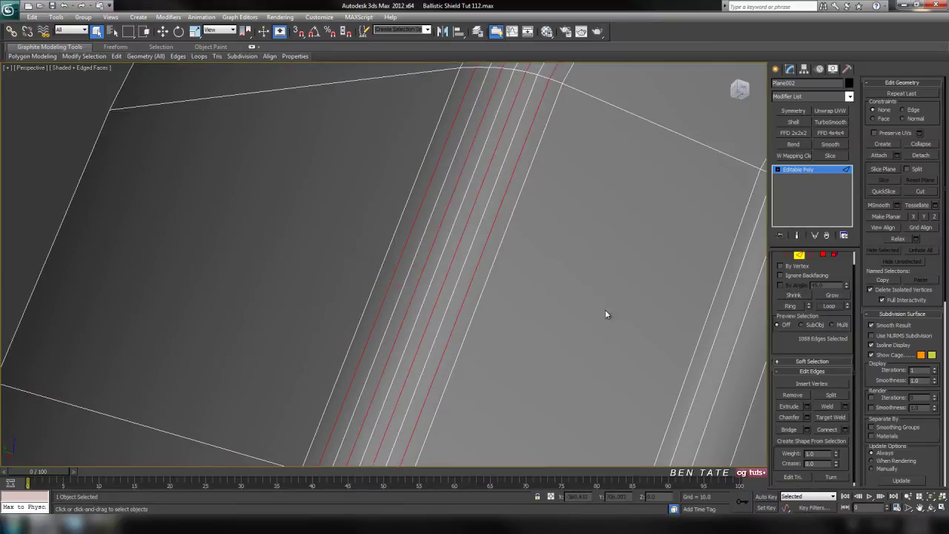
left_click(605, 301)
Step: Examine the edge density across the shield's whole body, from the bottom rim up to the rectangular opening
middle_click_drag(605, 300, 312, 157, "alt")
scroll(425, 337, "down", 10)
middle_click_drag(478, 362, 396, 347, "alt")
scroll(396, 348, "down", 8)
middle_click_drag(449, 383, 465, 312)
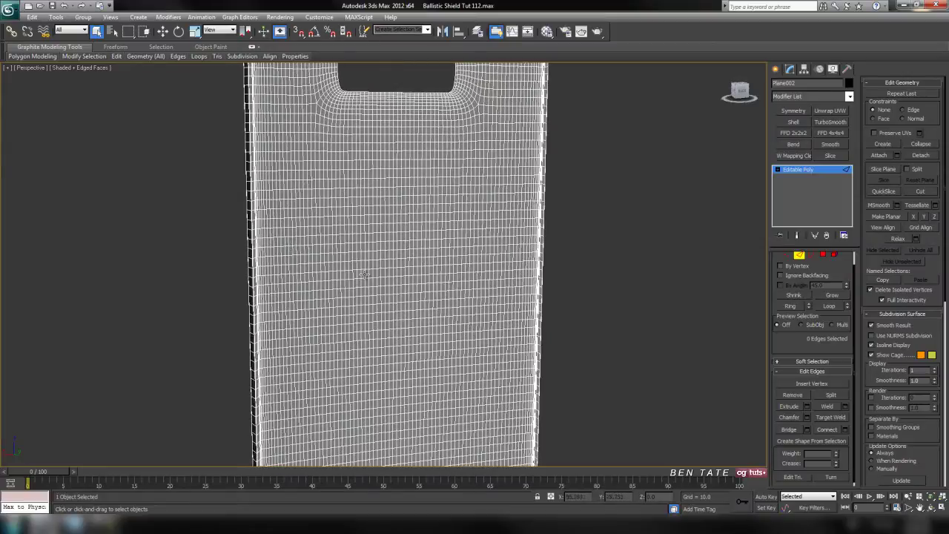
middle_click_drag(440, 356, 422, 359)
middle_click_drag(533, 328, 429, 263)
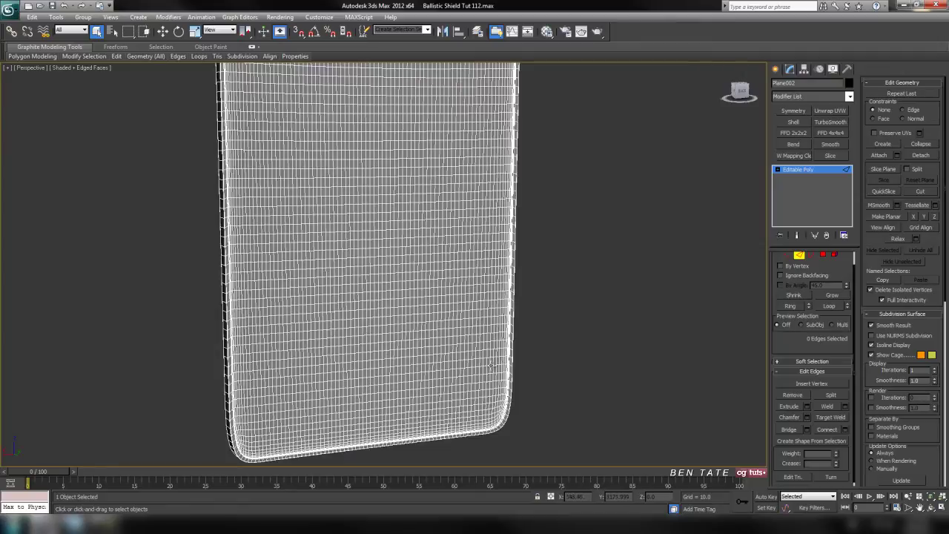
middle_click_drag(391, 189, 381, 364)
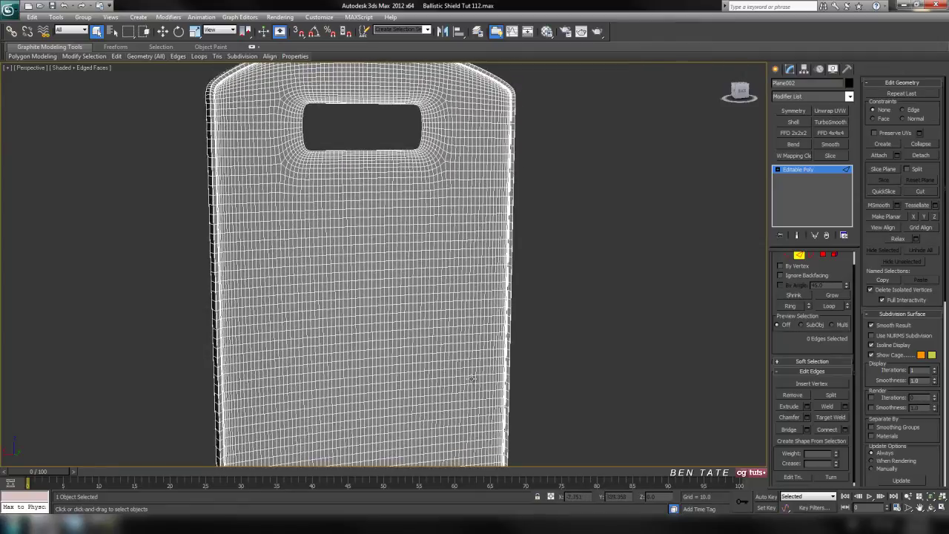
middle_click_drag(488, 413, 472, 370)
Step: Switch to the maximized front wireframe view and frame the shield's center below the rectangular opening
key("alt+w")
right_click(621, 212)
key("alt+w")
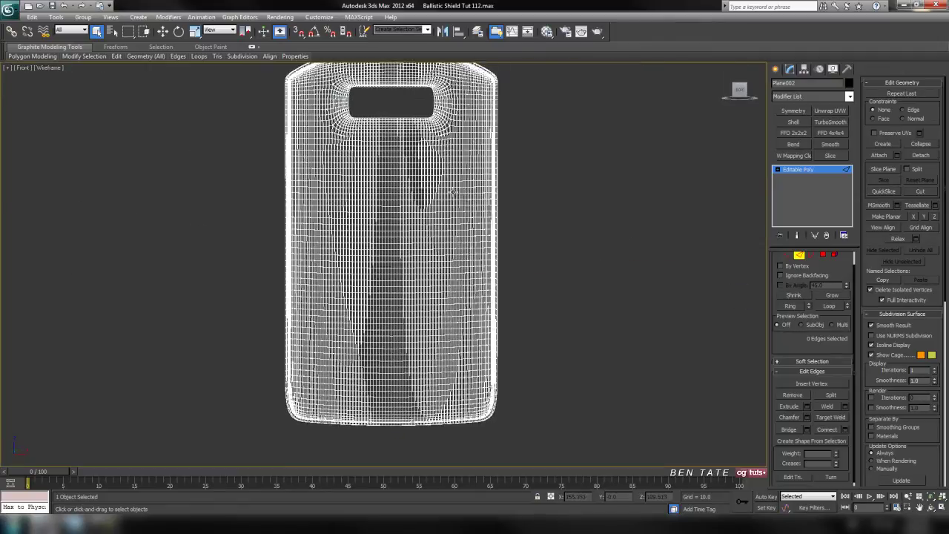
scroll(453, 192, "up", 2)
middle_click_drag(465, 211, 459, 281)
scroll(458, 280, "up", 2)
middle_click_drag(423, 216, 418, 250)
middle_click_drag(389, 194, 390, 247)
scroll(402, 212, "up", 3)
middle_click_drag(403, 212, 400, 261)
scroll(398, 269, "up", 2)
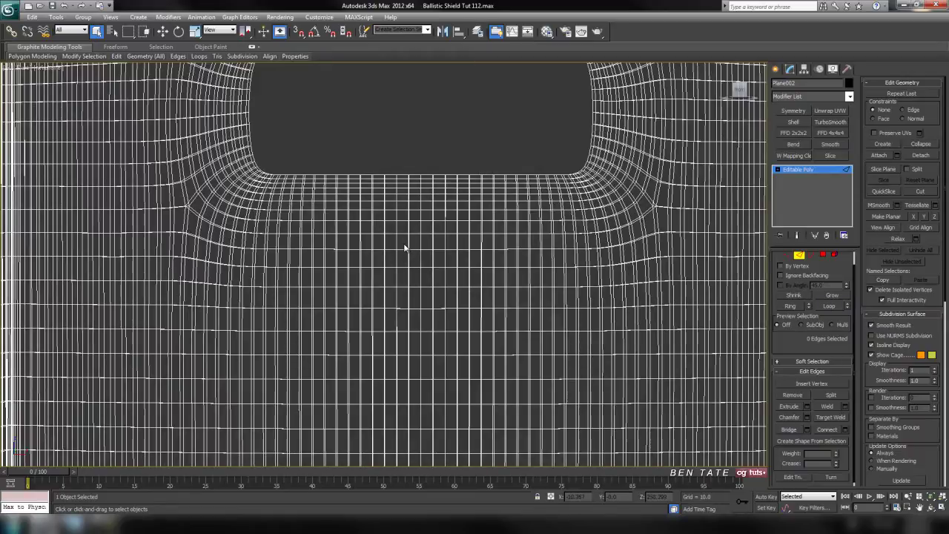
Step: Select a central column of horizontal edges from just below the rectangular opening down to near the bottom rim
left_click_drag(397, 369, 408, 444)
middle_click_drag(504, 396, 488, 244)
scroll(489, 307, "up", 2)
scroll(489, 307, "up", 2)
scroll(488, 245, "down", 4)
middle_click_drag(408, 301, 406, 230)
left_click_drag(403, 443, 402, 442, "ctrl")
middle_click_drag(403, 443, 436, 120)
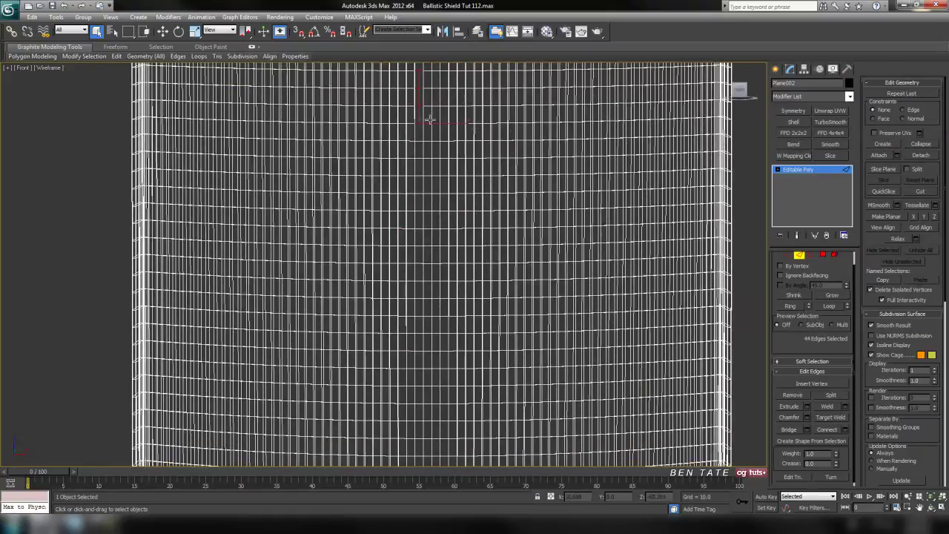
left_click_drag(418, 122, 423, 404, "ctrl")
middle_click_drag(423, 404, 412, 166)
scroll(419, 158, "up", 3)
scroll(415, 137, "down", 1)
left_click_drag(416, 179, 420, 290, "ctrl")
middle_click_drag(442, 294, 516, 295)
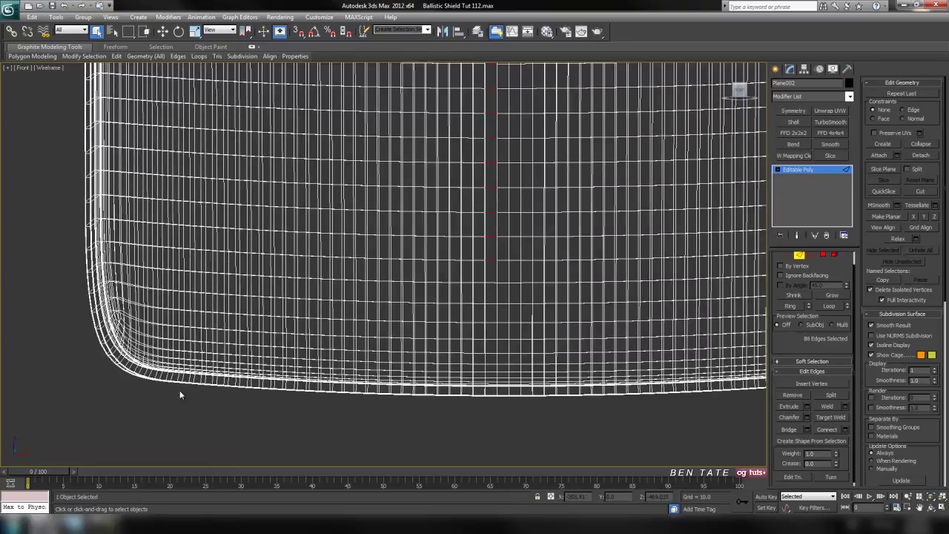
middle_click_drag(580, 285, 561, 303)
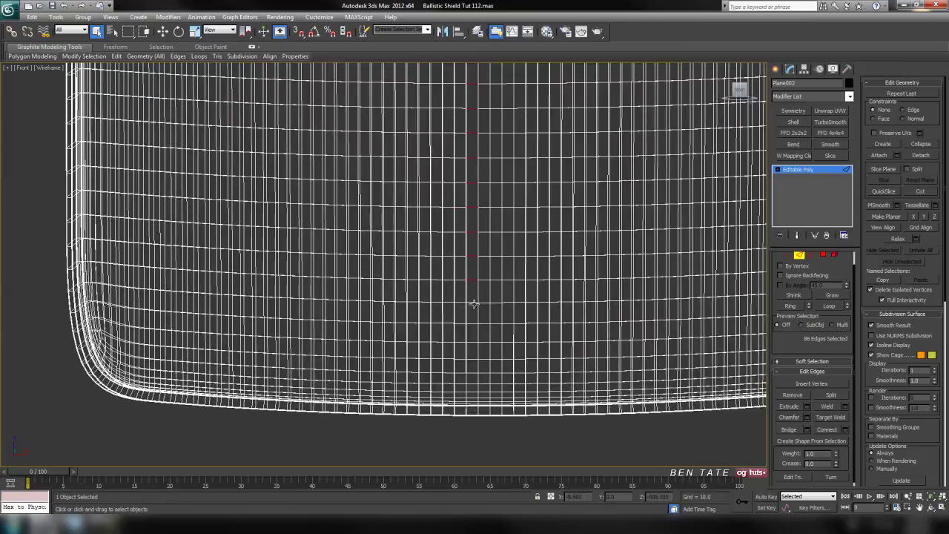
Step: Deselect the edges at four roughly evenly spaced heights of the central column so those horizontal loops are kept
scroll(482, 311, "down", 5)
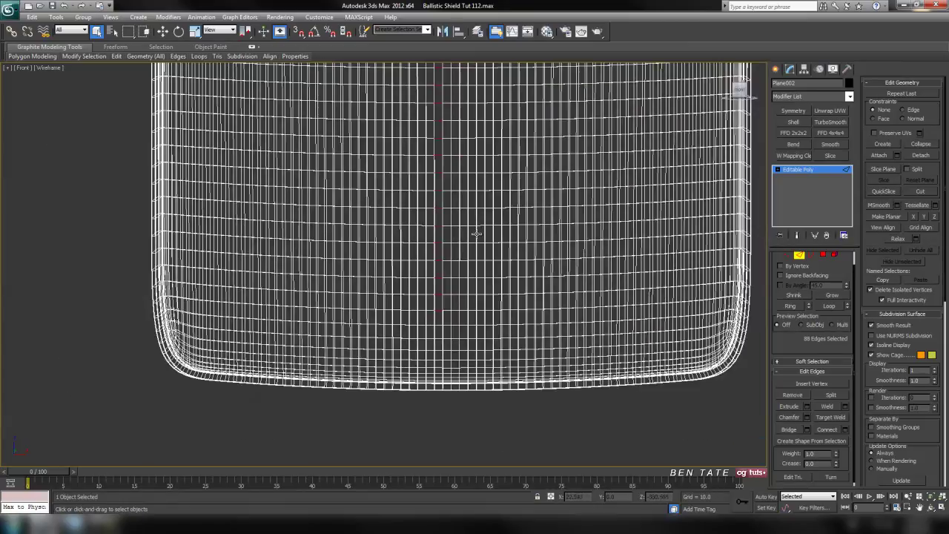
middle_click_drag(470, 231, 475, 304)
middle_click_drag(495, 153, 470, 290)
middle_click_drag(445, 173, 449, 259)
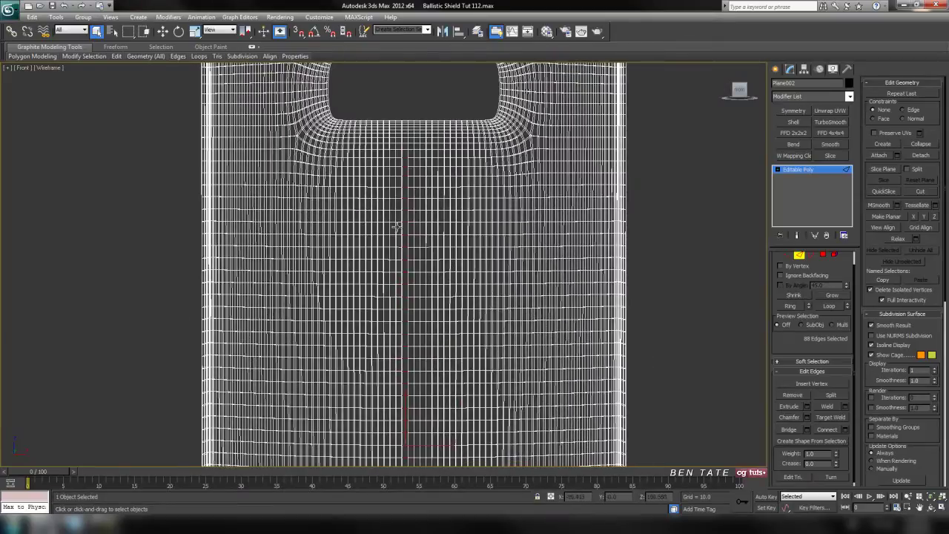
left_click_drag(423, 225, 425, 228, "alt")
middle_click_drag(443, 267, 446, 210)
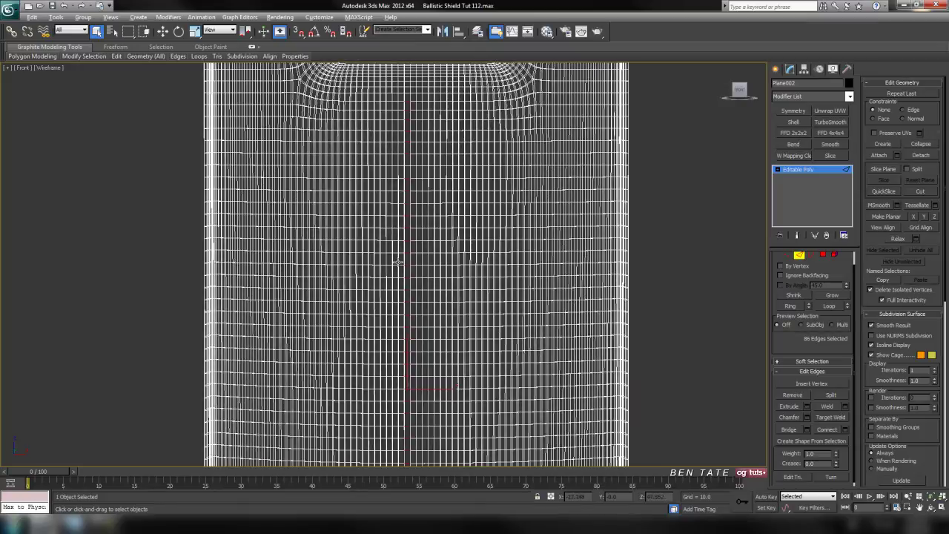
left_click_drag(420, 274, 421, 275, "alt")
middle_click_drag(444, 288, 446, 210)
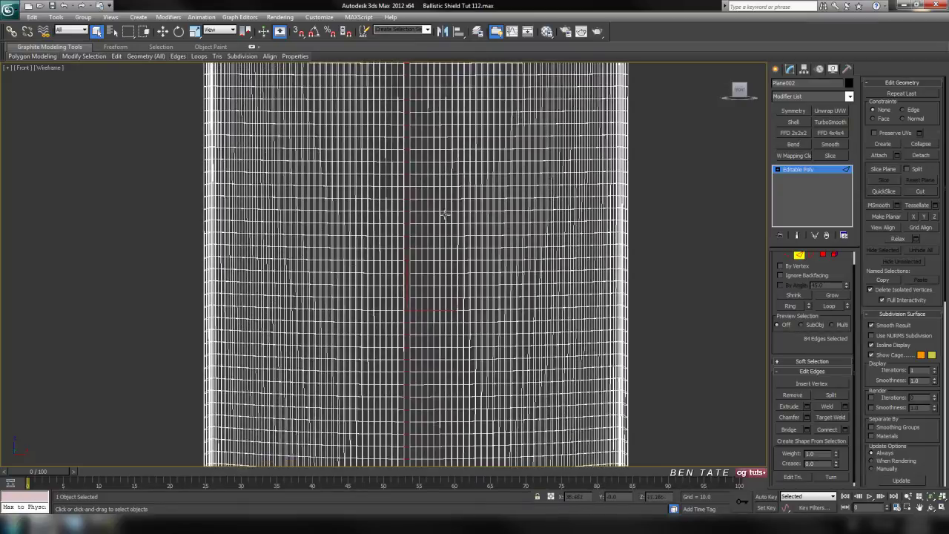
left_click_drag(429, 283, 430, 284, "alt")
middle_click_drag(430, 284, 454, 207)
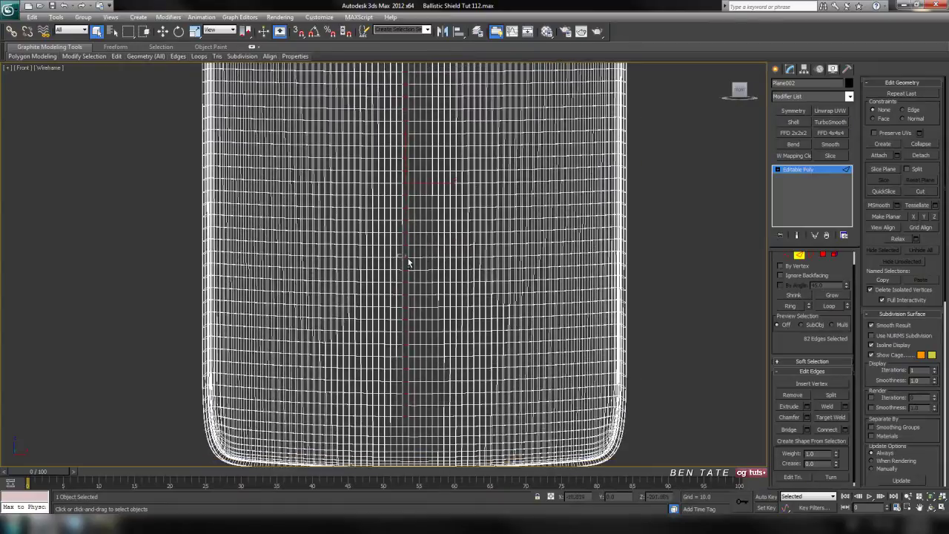
middle_click_drag(422, 283, 429, 226)
Step: Expand the column selection into full horizontal loops, review them shaded in front and perspective views, and remove them with their vertices
middle_click_drag(569, 303, 558, 308)
left_click(823, 306)
middle_click_drag(596, 211, 583, 264)
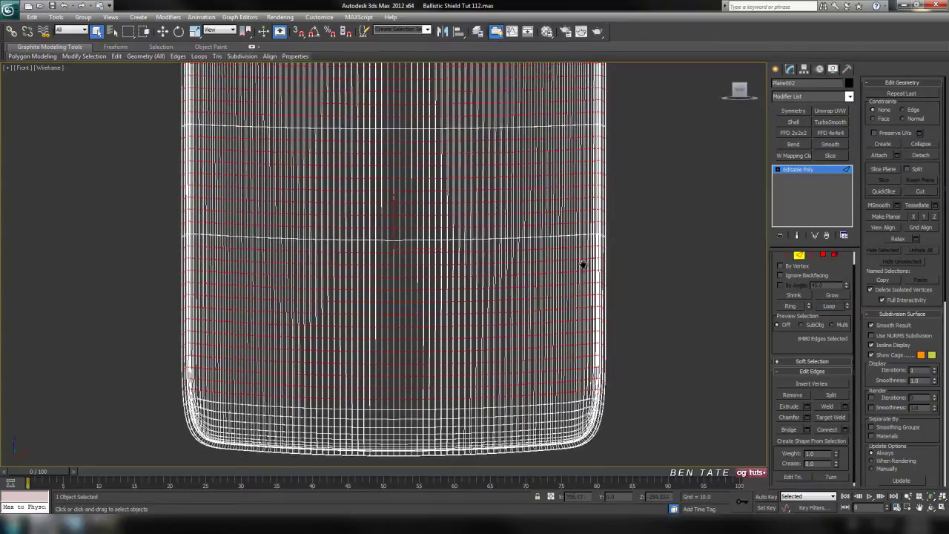
scroll(557, 217, "down", 4)
mouse_move(547, 206)
middle_mouse_down()
mouse_move(550, 300)
mouse_move(549, 277)
middle_mouse_up()
key("F3")
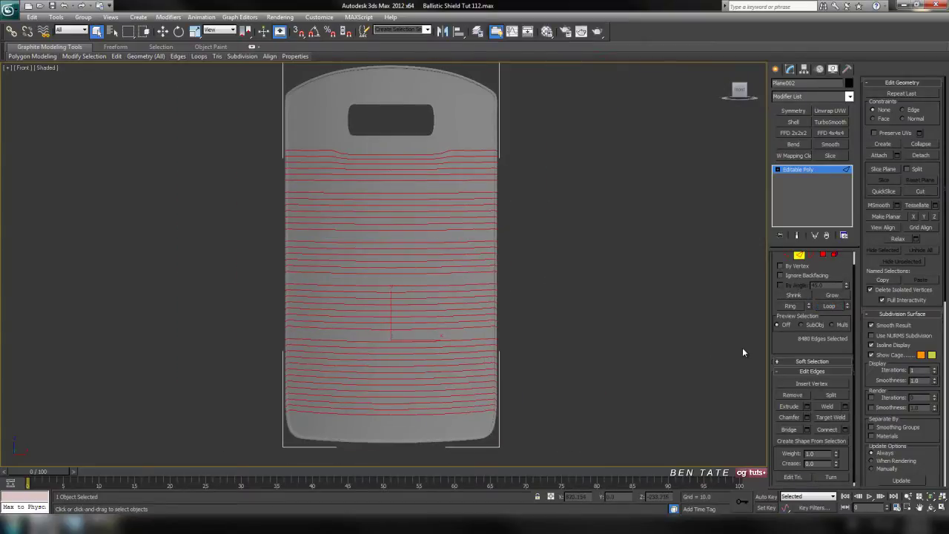
middle_click_drag(559, 232, 565, 240)
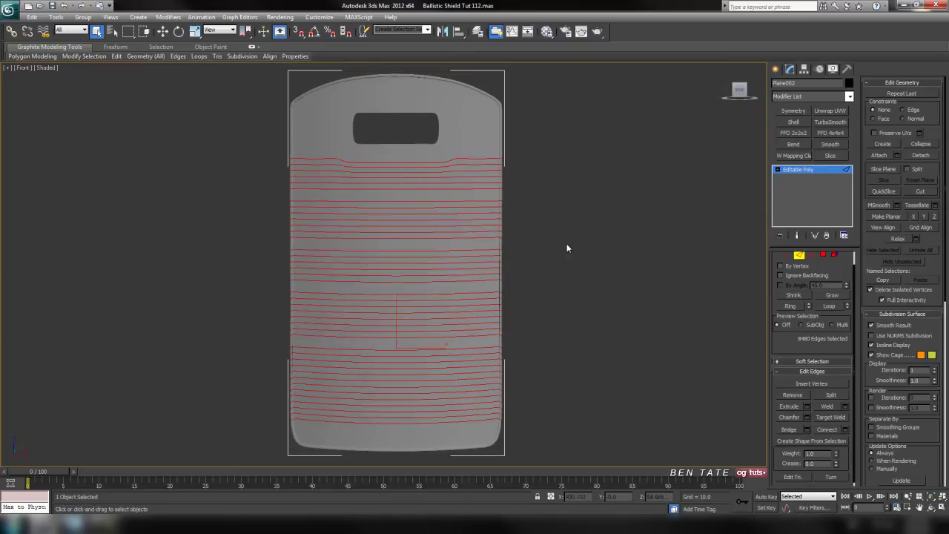
key("alt+w")
middle_click(667, 326)
key("alt+w")
mouse_move(593, 286)
middle_mouse_down("alt")
mouse_move(556, 276)
mouse_move(557, 245)
mouse_move(530, 254)
mouse_move(593, 250)
mouse_move(554, 267)
mouse_move(514, 268)
middle_mouse_up("alt")
key("F4")
scroll(565, 255, "down", 3)
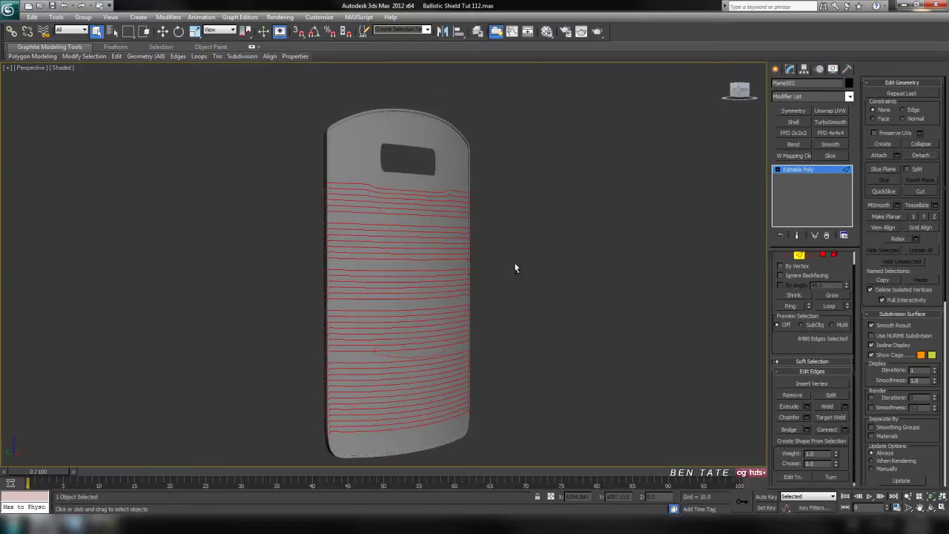
left_click(541, 279)
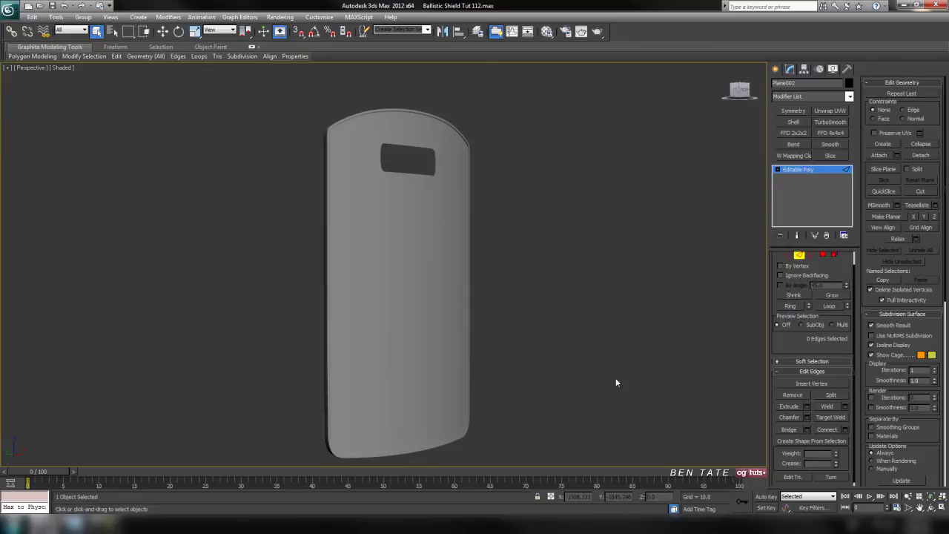
Step: Inspect the reduced mesh with edges displayed in perspective, and return to the front wireframe view at the shield's upper part
key("F4")
middle_click_drag(571, 350, 490, 434, "alt")
scroll(491, 371, "up", 3)
key("alt+w")
right_click(604, 142)
key("alt+w")
key("F3")
middle_click_drag(554, 133, 561, 217)
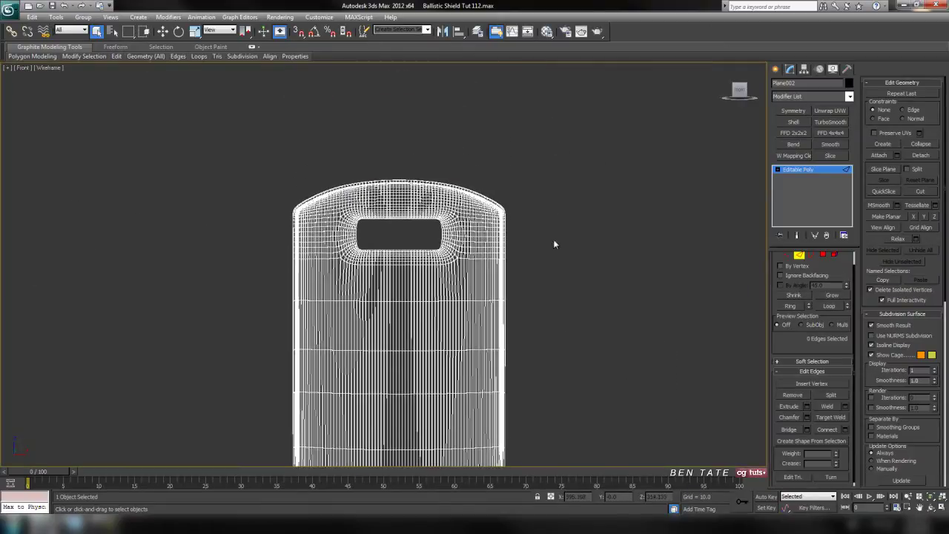
Step: Select the horizontal edges just below the rectangular opening and expand them into full loops circling the opening
scroll(415, 223, "up", 10)
scroll(440, 203, "down", 1)
middle_click_drag(432, 150, 489, 210)
middle_click_drag(494, 250, 464, 245)
scroll(475, 294, "up", 3)
middle_click_drag(475, 294, 509, 275)
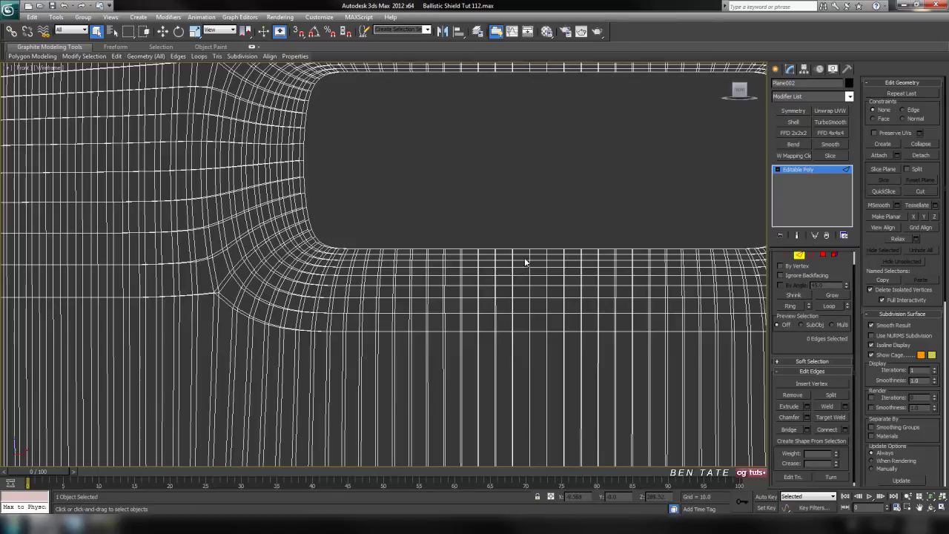
left_click_drag(523, 255, 521, 328)
middle_click_drag(577, 326, 551, 341)
left_click(827, 306)
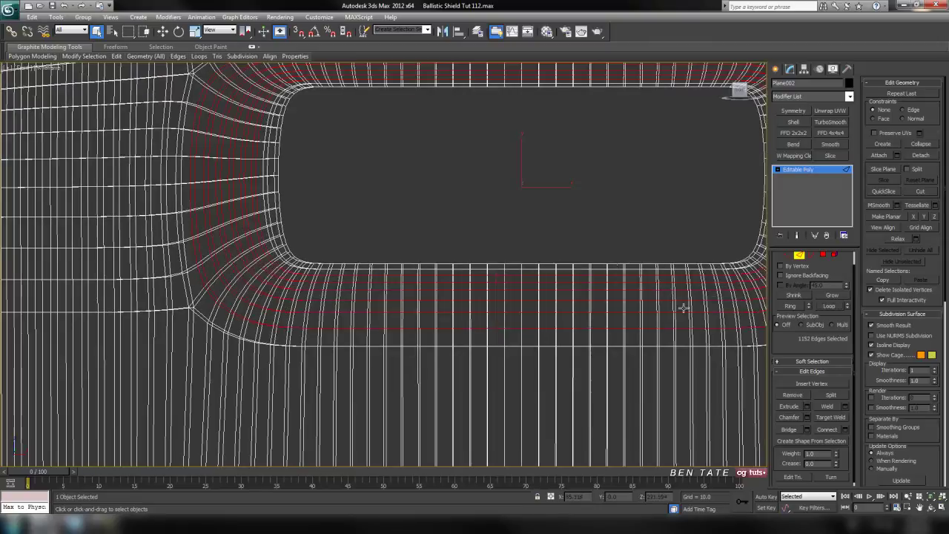
scroll(564, 290, "down", 4)
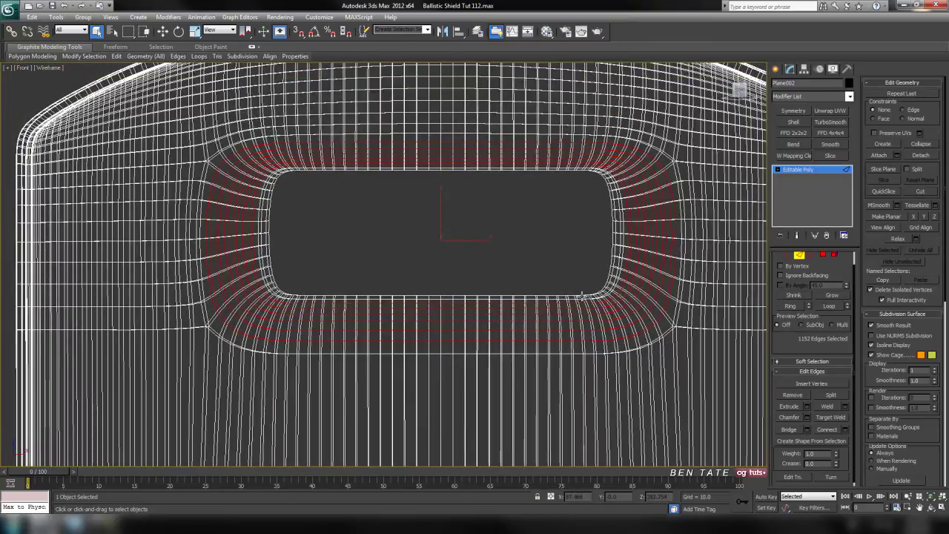
Step: Try removing all the selected loops around the opening, inspect the result shaded in perspective, and undo the removal
key("ctrl+BackSpace")
key("alt+w")
left_click(616, 331)
key("alt+w")
key("F4")
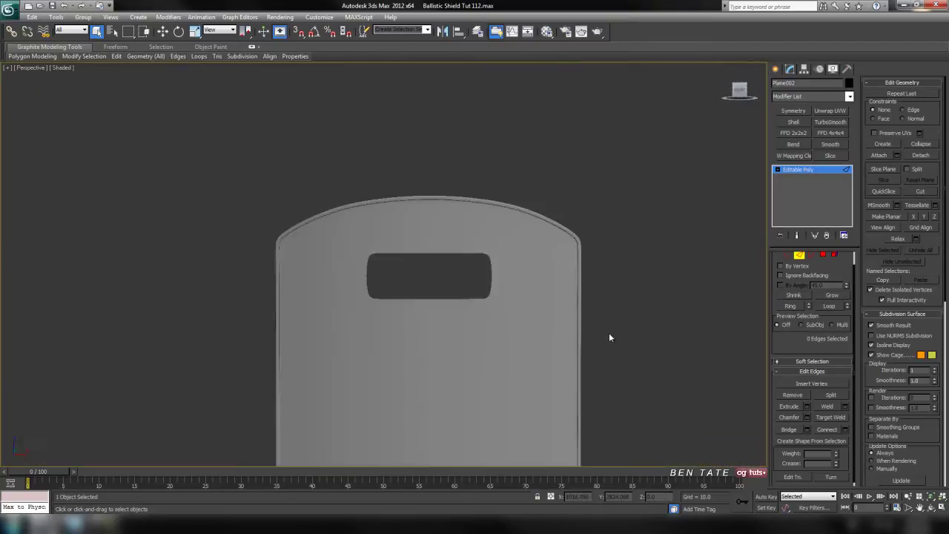
mouse_move(497, 322)
middle_mouse_down("alt")
mouse_move(492, 287)
mouse_move(438, 303)
mouse_move(452, 313)
mouse_move(434, 333)
mouse_move(486, 310)
mouse_move(479, 304)
mouse_move(518, 342)
middle_mouse_up("alt")
key("ctrl+z")
Step: In the front wireframe view, select three alternating horizontal edges below the rectangular opening
key("alt+w")
right_click(602, 192)
key("alt+w")
scroll(519, 334, "up", 5)
left_click(492, 330)
scroll(527, 306, "up", 2)
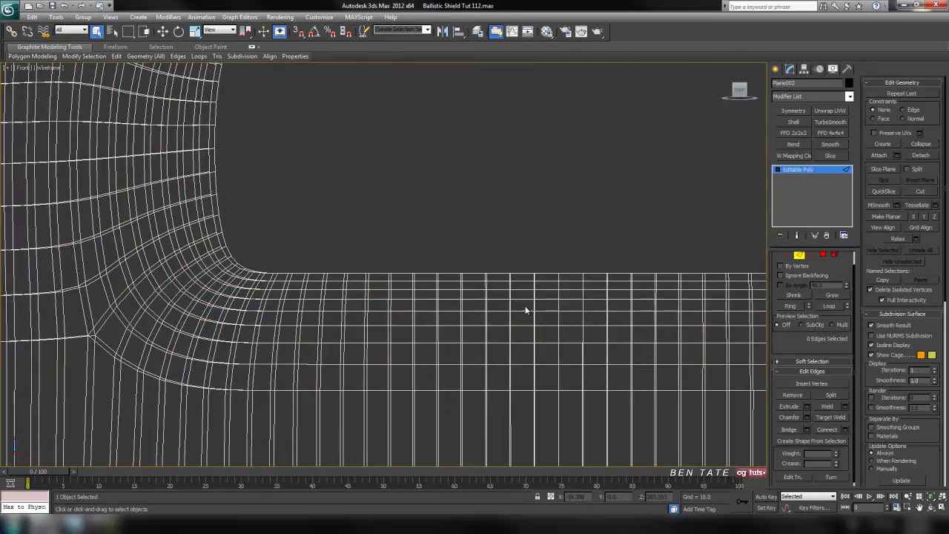
middle_click_drag(504, 297, 515, 290)
left_click(508, 282)
left_click(512, 311, "ctrl")
left_click(517, 339, "ctrl")
scroll(535, 365, "down", 5)
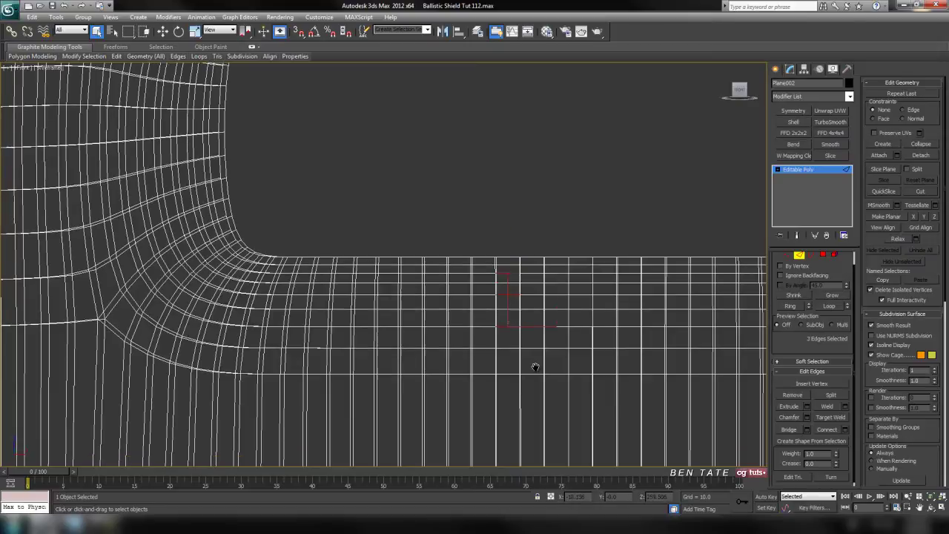
Step: Expand the three edges into loops around the opening, remove them, and check the shield in perspective before returning to front view
left_click(828, 306)
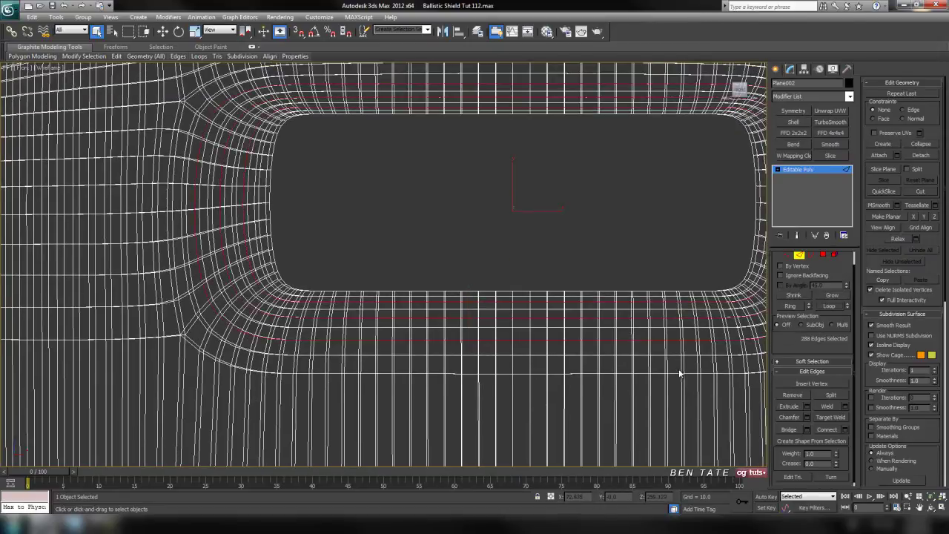
left_click(678, 373)
key("alt+w")
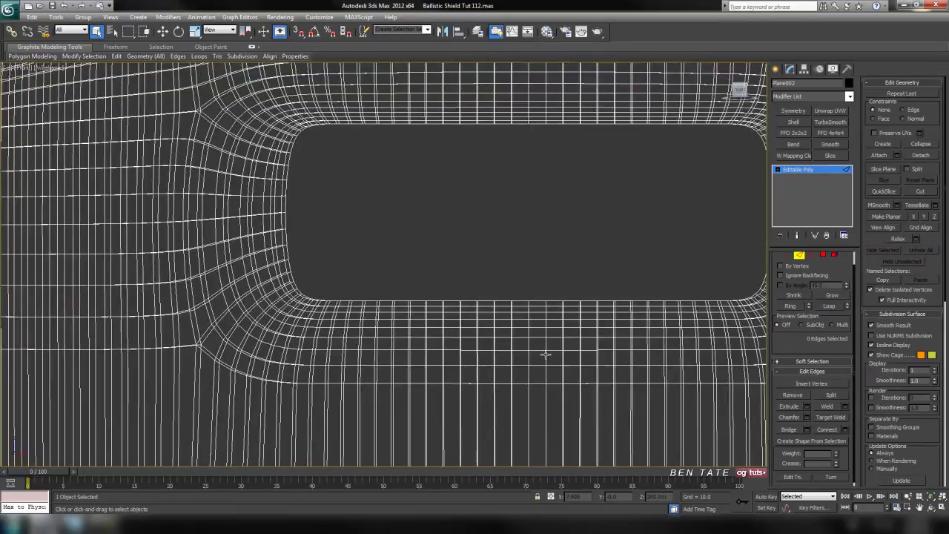
key("alt+w")
mouse_move(580, 379)
middle_mouse_down("alt")
mouse_move(613, 369)
mouse_move(584, 363)
mouse_move(568, 377)
mouse_move(583, 390)
middle_mouse_up("alt")
key("alt+w")
middle_click(640, 223)
key("alt+w")
Step: Display the front view shaded with edges, select an edge beside the opening's upper corner, expand it into a loop, and remove it
scroll(576, 263, "up", 2)
middle_click_drag(389, 368, 440, 231)
mouse_move(439, 255)
middle_mouse_down()
mouse_move(443, 212)
mouse_move(461, 254)
middle_mouse_up()
key("F3")
key("F4")
left_click(424, 184)
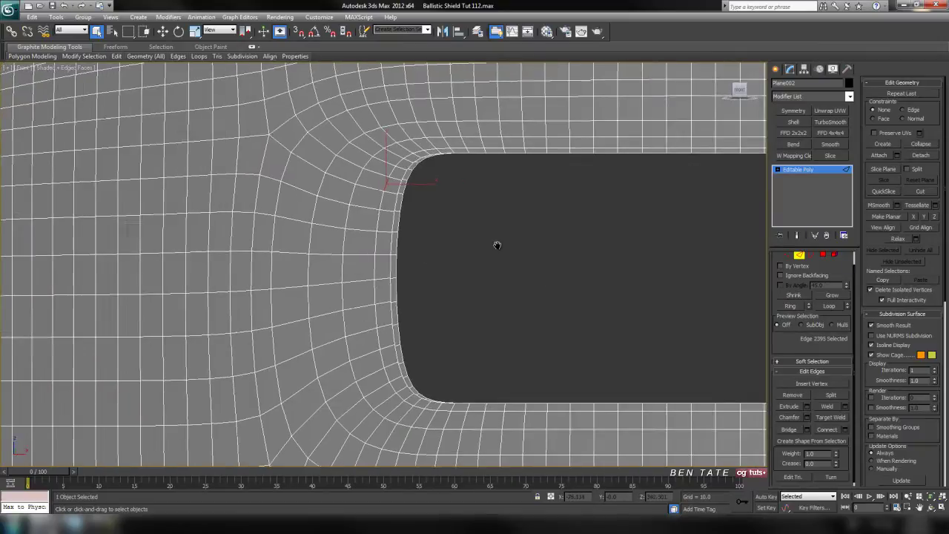
scroll(519, 244, "down", 3)
left_click(828, 306)
left_click(561, 329)
scroll(536, 318, "down", 3)
middle_click_drag(526, 304, 481, 313)
middle_click_drag(704, 311, 576, 278)
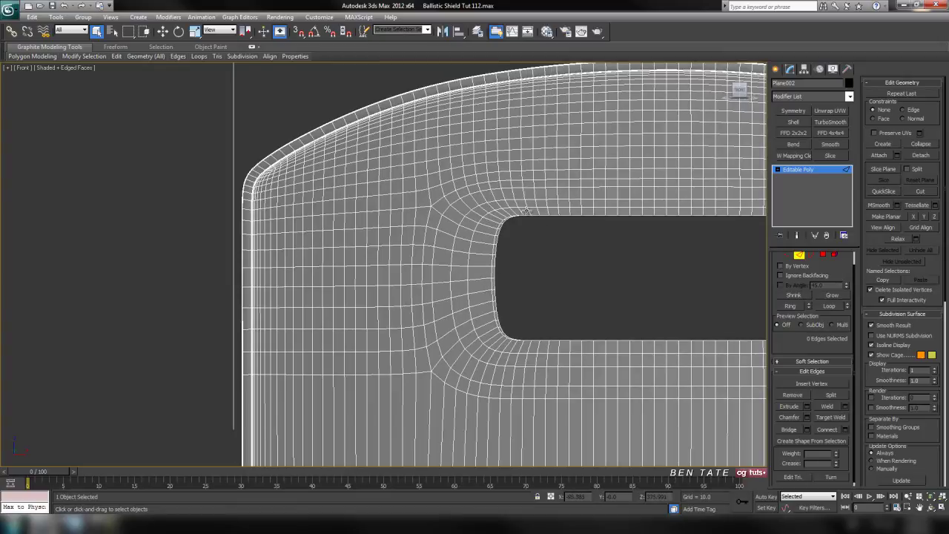
Step: Select the horizontal edges along both short sides of the rectangular opening and expand them into full loops across the shield
middle_click_drag(563, 339, 528, 303)
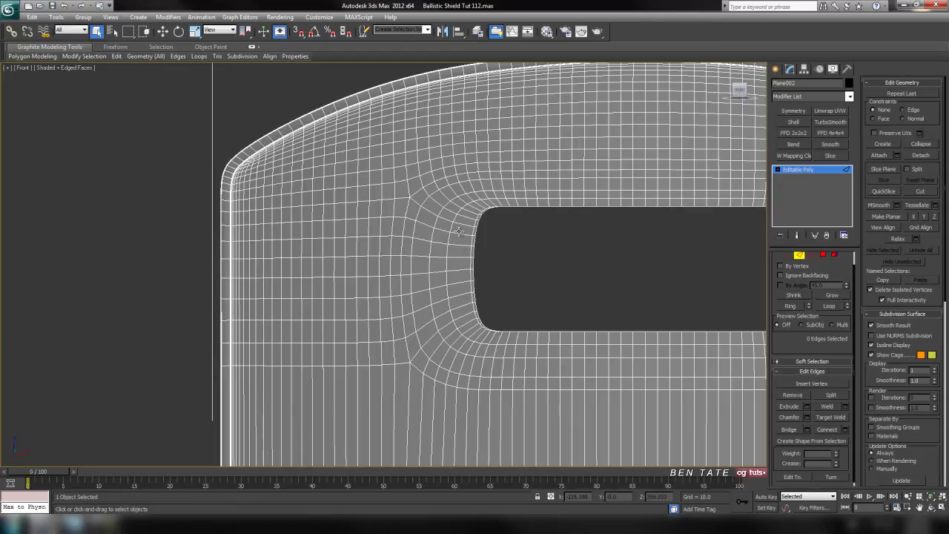
left_click_drag(458, 233, 457, 308)
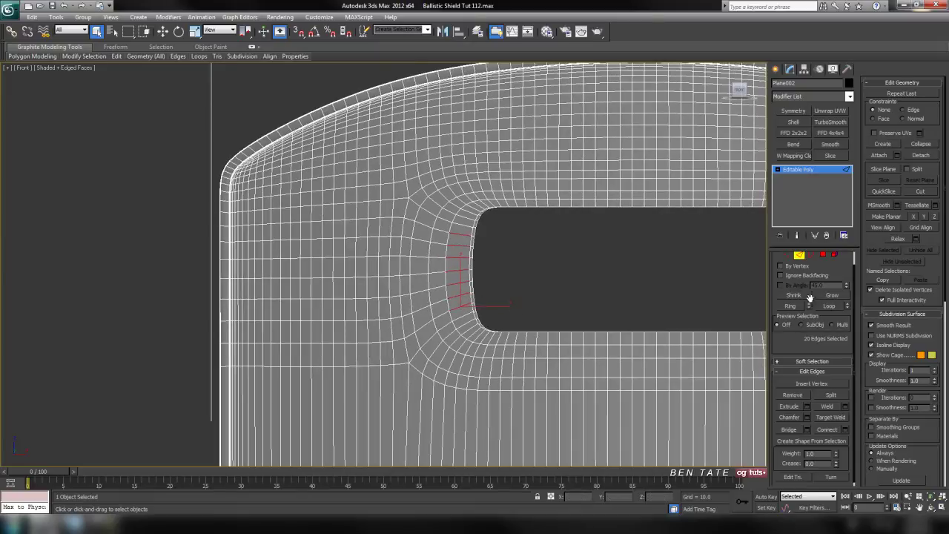
left_click(829, 305)
middle_click_drag(645, 323, 478, 323)
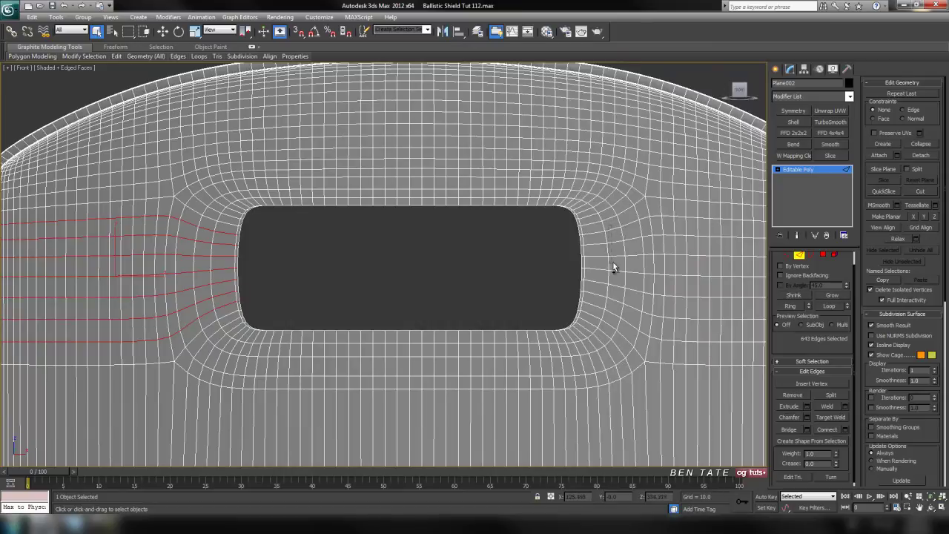
left_click_drag(616, 306, 617, 309, "ctrl")
key("alt+l")
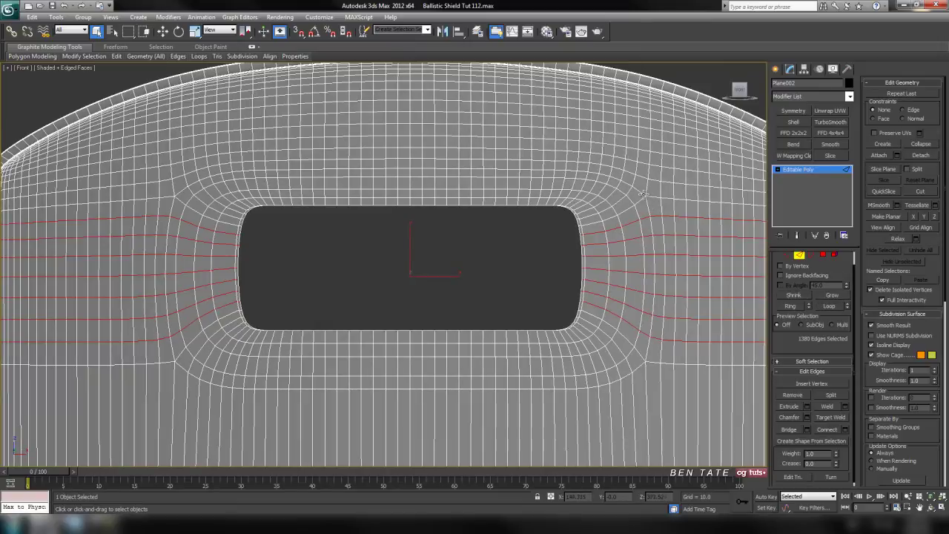
Step: Review the selected side loops in perspective, remove them, and inspect the reduced shield shaded and with edges displayed
scroll(633, 409, "down", 3)
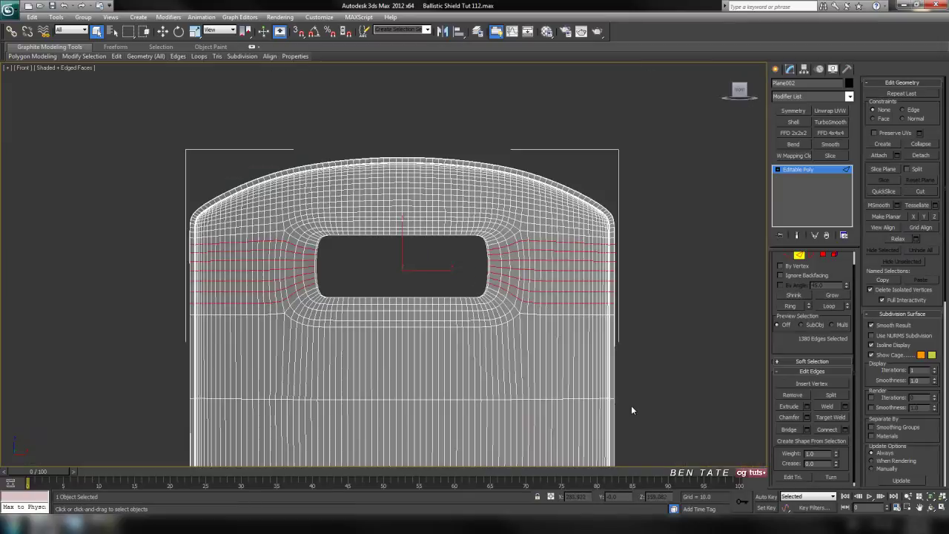
key("alt+w")
right_click(664, 396)
key("alt+w")
middle_click_drag(621, 401, 499, 388, "alt")
scroll(501, 388, "up", 4)
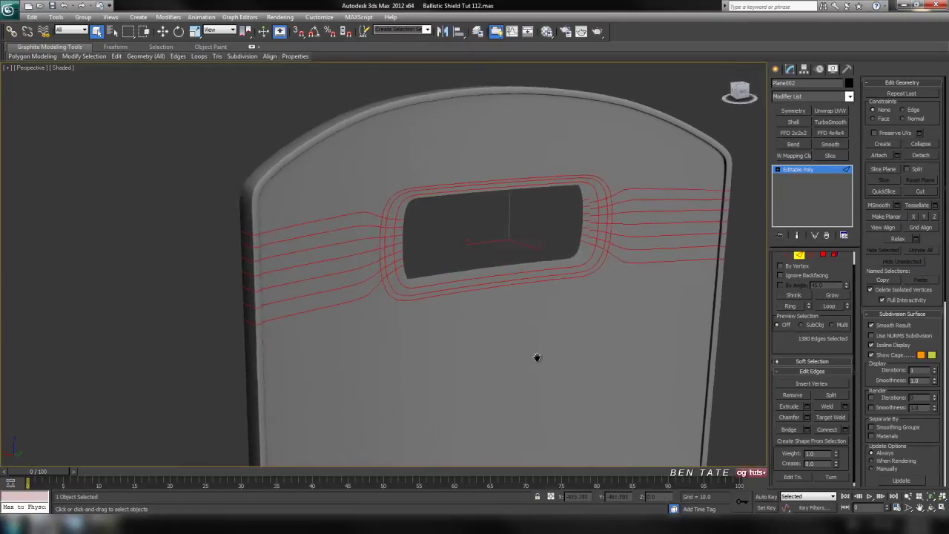
scroll(519, 360, "up", 4)
key("F4")
scroll(515, 365, "up", 2)
middle_click_drag(516, 365, 517, 364)
key("ctrl+d")
scroll(482, 364, "down", 1)
key("F4")
scroll(500, 394, "down", 4)
middle_click_drag(495, 387, 595, 407, "alt")
key("F4")
scroll(597, 407, "up", 4)
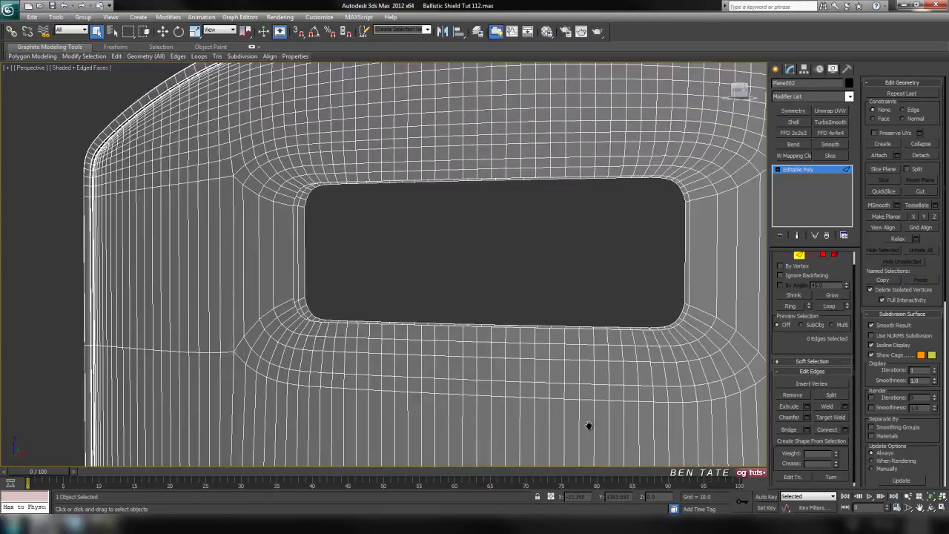
Step: In front view, select horizontal edges between the top rim and the opening, remove their full loops, and switch to perspective
scroll(595, 406, "down", 5)
key("alt+w")
key("alt+w")
scroll(520, 273, "up", 3)
middle_click_drag(505, 282, 581, 296)
middle_click_drag(551, 354, 619, 359)
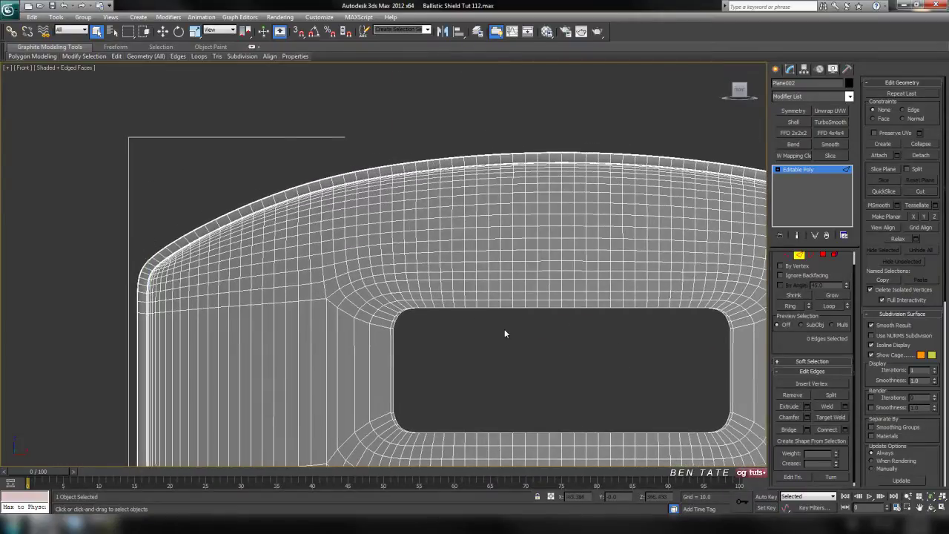
left_click(390, 264)
left_click(388, 255, "ctrl")
left_click(829, 306)
left_click(657, 337)
middle_click_drag(490, 254, 474, 275)
middle_click_drag(423, 329, 519, 239)
key("alt+w")
right_click(713, 410)
key("alt+w")
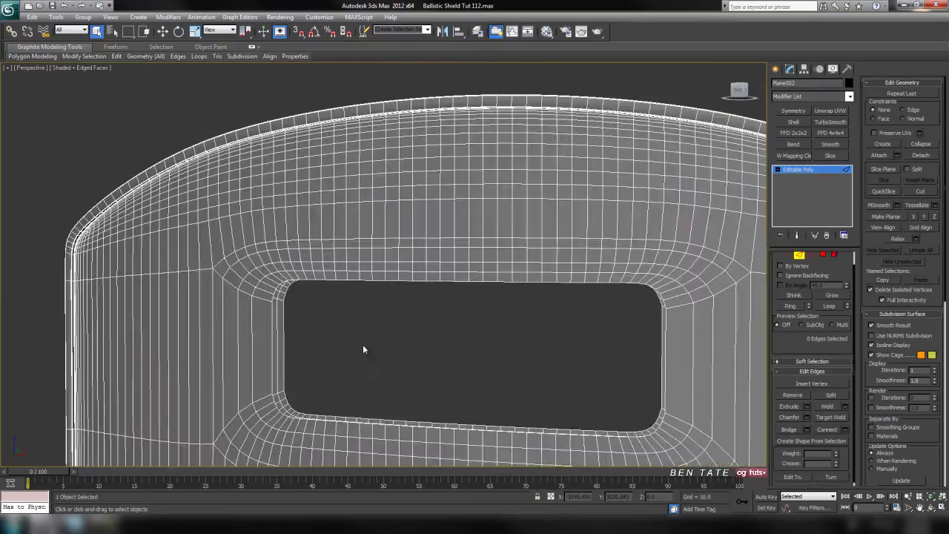
Step: Select four closely spaced edges just inside the rim at the shield's upper corner and expand them into full loops
middle_click_drag(453, 373, 481, 293, "alt")
scroll(481, 293, "up", 4)
middle_click_drag(536, 250, 416, 314)
left_click(417, 225)
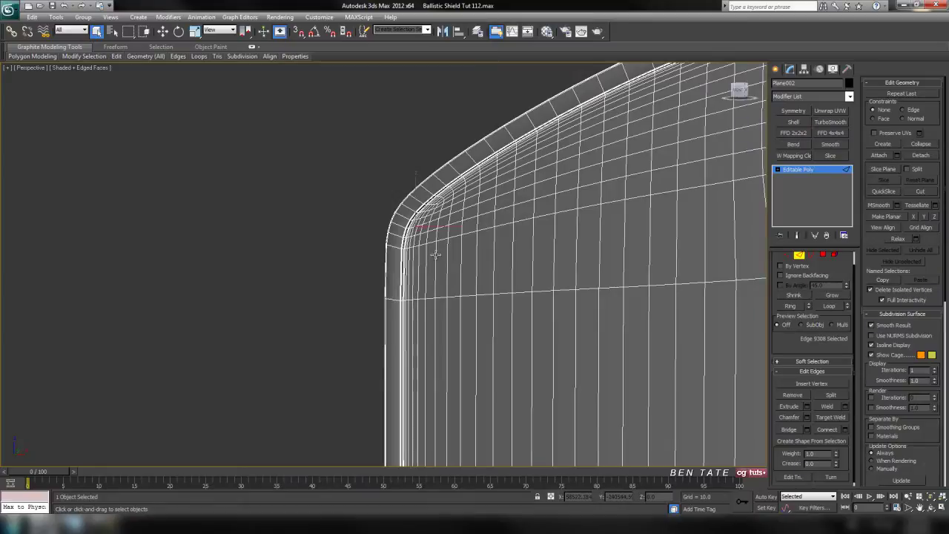
key("z")
middle_click_drag(424, 270, 449, 278)
scroll(449, 277, "down", 5)
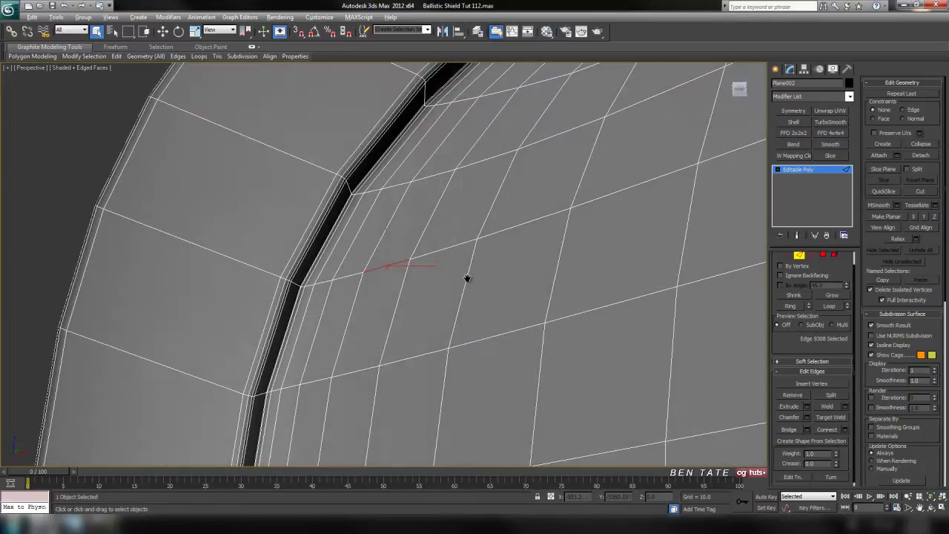
middle_click_drag(496, 221, 472, 259)
left_click(455, 215)
left_click(431, 219, "ctrl")
left_click(420, 219, "ctrl")
left_click(413, 218, "ctrl")
left_click(829, 305)
Step: Remove the selected loops inside the rim, inspect the shield shaded, and turn to the upper corner of its opposite face
scroll(645, 313, "down", 8)
middle_click_drag(597, 329, 593, 383)
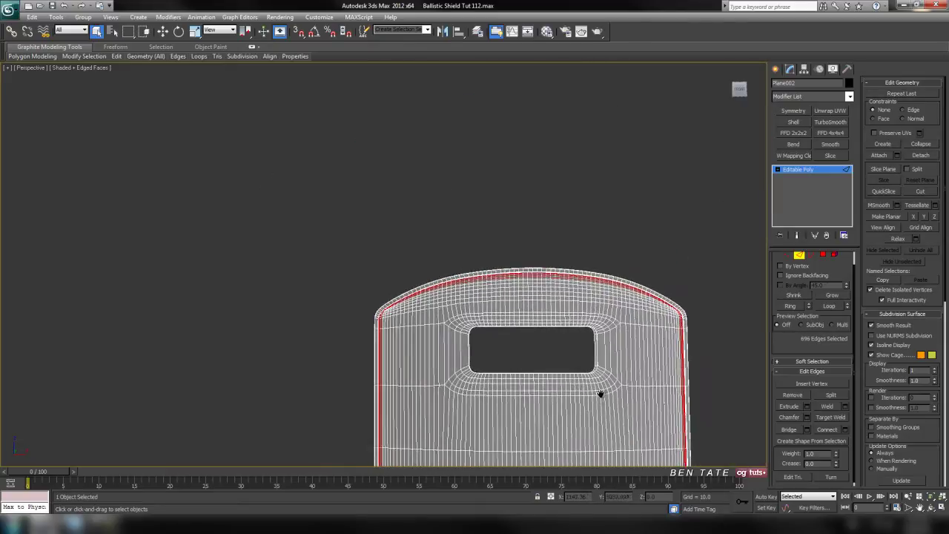
scroll(506, 379, "up", 5)
scroll(490, 179, "up", 4)
left_click(490, 179)
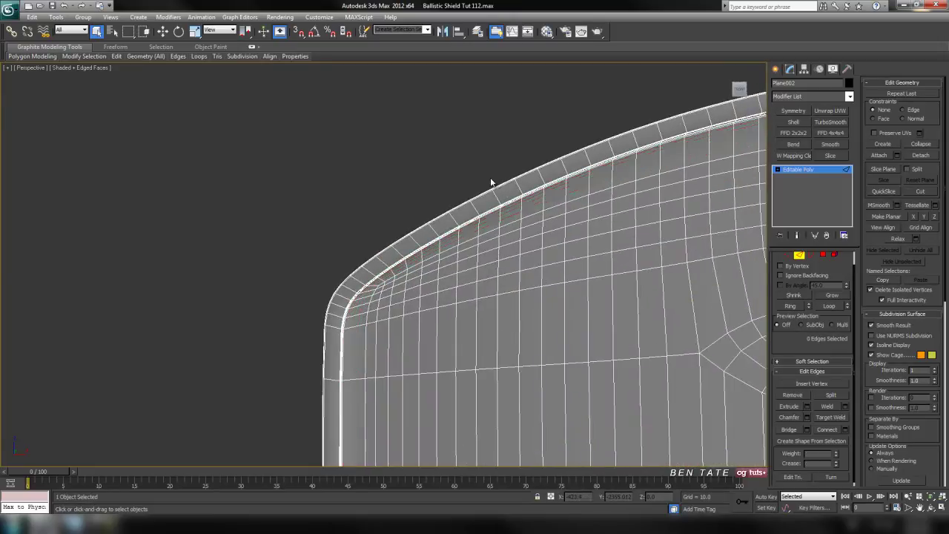
middle_click_drag(455, 305, 473, 244)
key("F4")
scroll(492, 298, "down", 4)
mouse_move(502, 298)
middle_mouse_down()
mouse_move(492, 298)
mouse_move(492, 311)
mouse_move(681, 328)
middle_mouse_up()
key("F4")
scroll(425, 146, "up", 6)
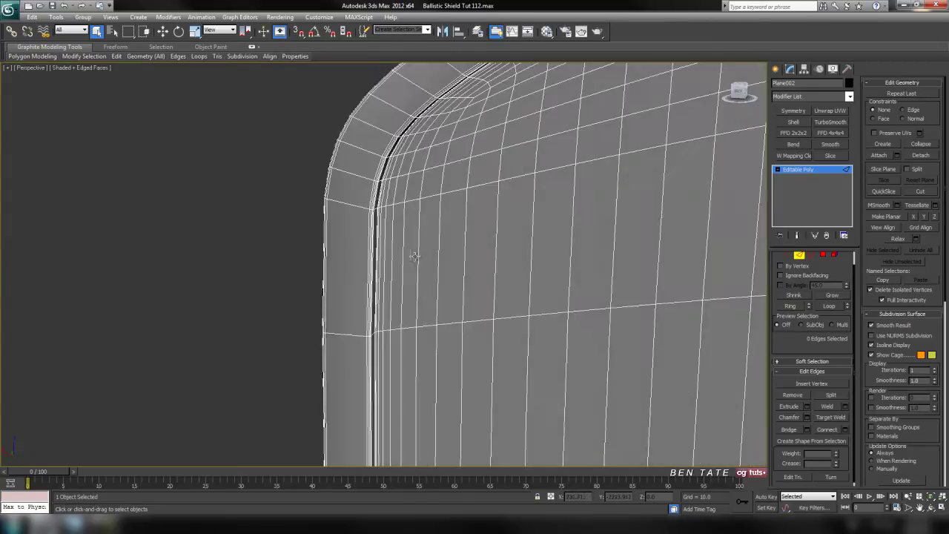
Step: Select four neighbouring edges inside the rim on the opposite face, expand them into loops, and remove them with their vertices
scroll(426, 145, "down", 3)
middle_click_drag(426, 145, 409, 252)
left_click(413, 246)
left_click(405, 247, "ctrl")
scroll(409, 249, "up", 6)
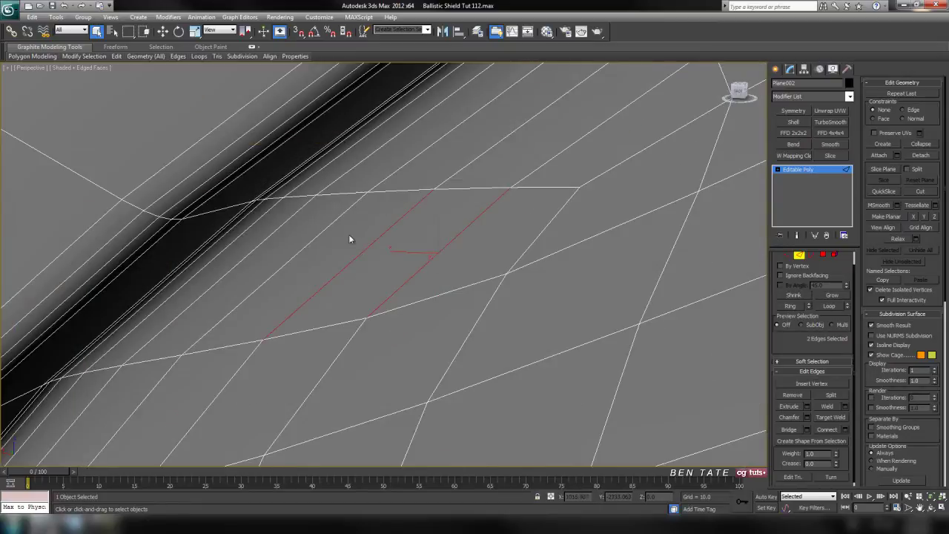
left_click(321, 230, "ctrl")
left_click(292, 222, "ctrl")
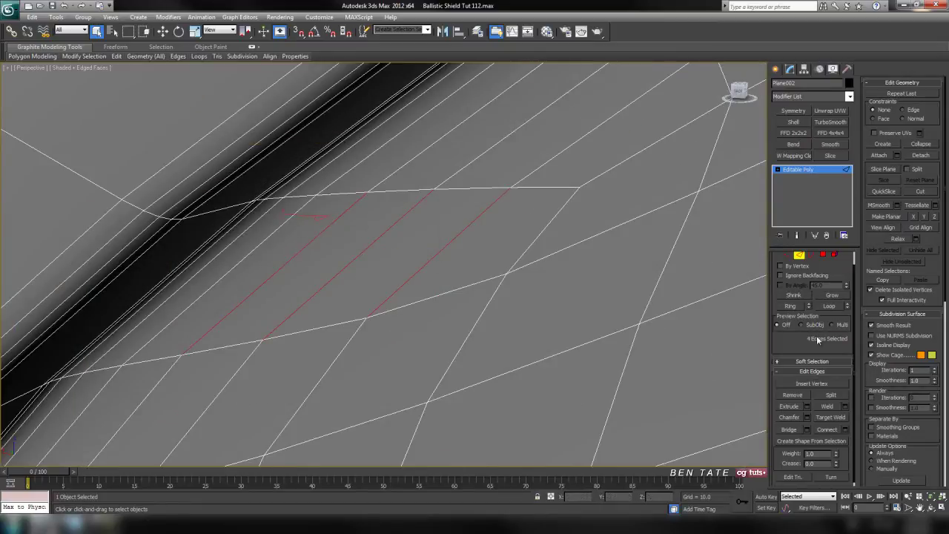
left_click(829, 305)
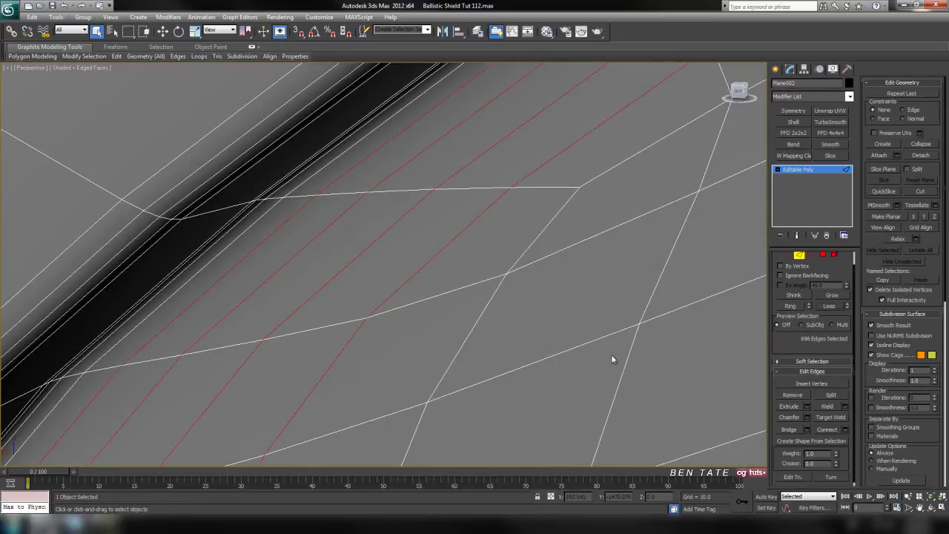
key("ctrl+BackSpace")
Step: In front view, select every second vertical edge in the row just below the rectangular opening, across the shield's full width
key("f")
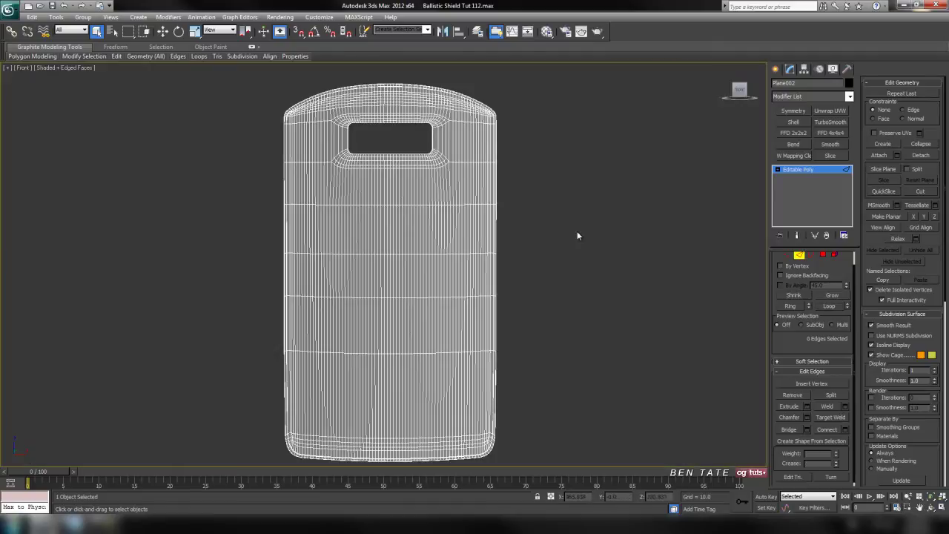
scroll(434, 333, "up", 5)
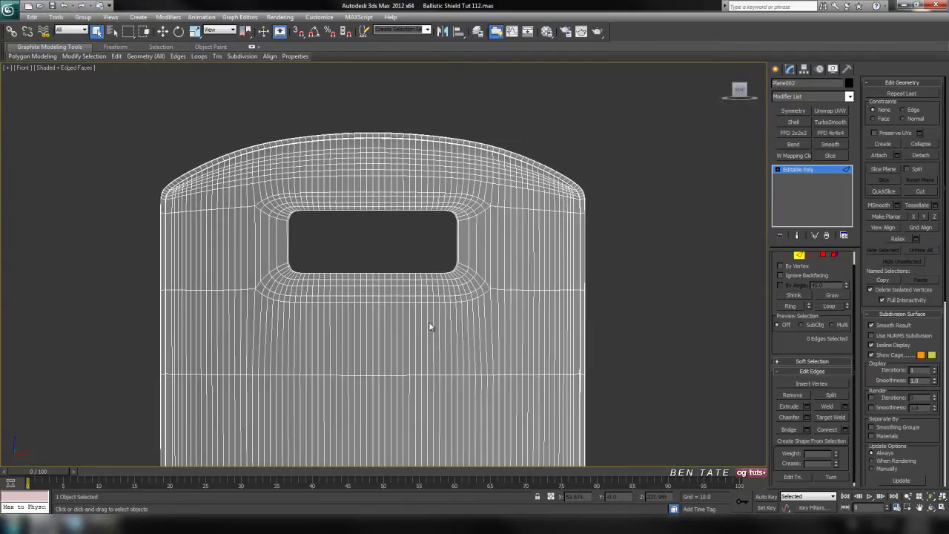
middle_click_drag(603, 168, 613, 194)
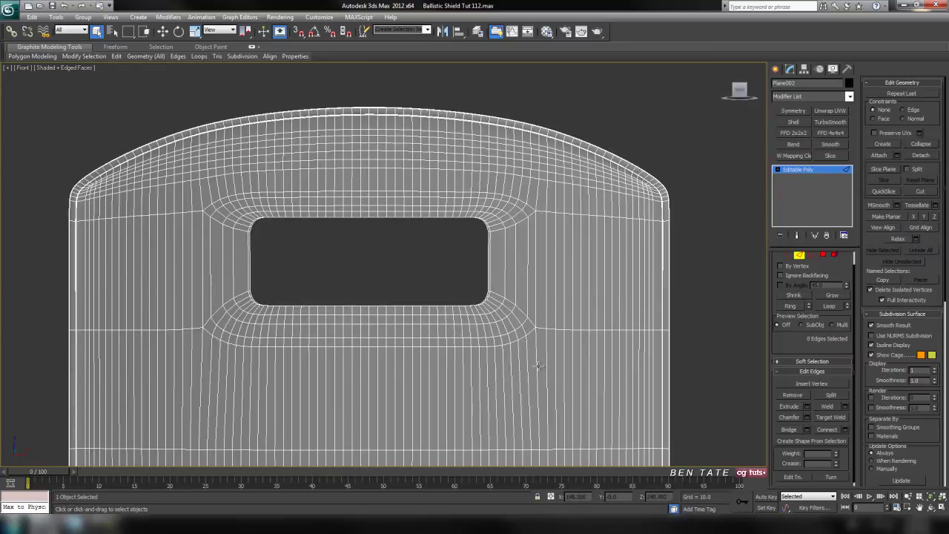
middle_click_drag(440, 361, 473, 269)
scroll(478, 291, "up", 2)
scroll(384, 294, "down", 2)
middle_click_drag(383, 294, 390, 296)
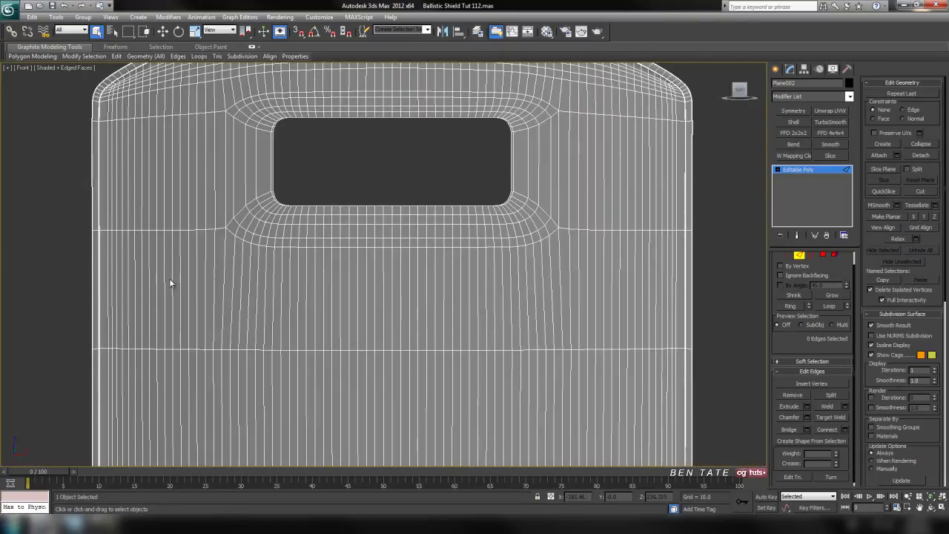
middle_click_drag(322, 296, 292, 299)
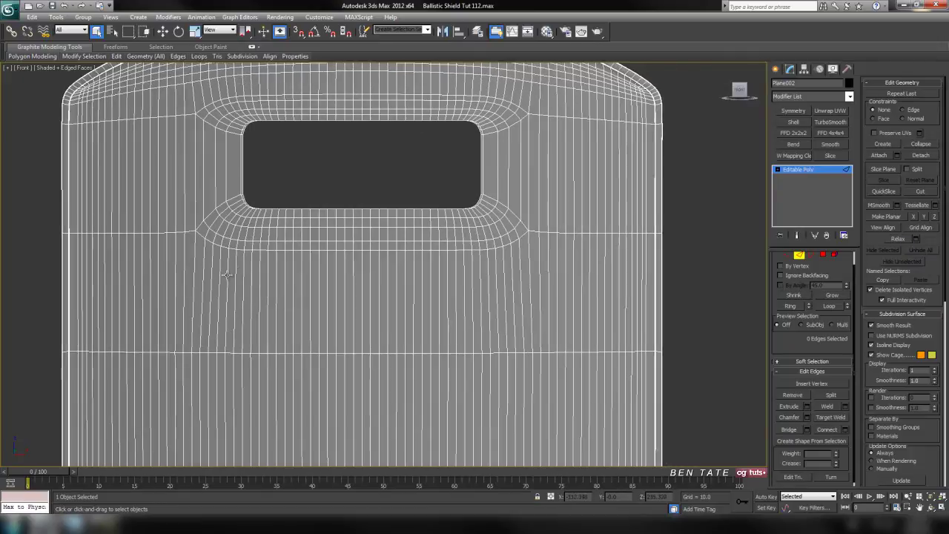
left_click(105, 255)
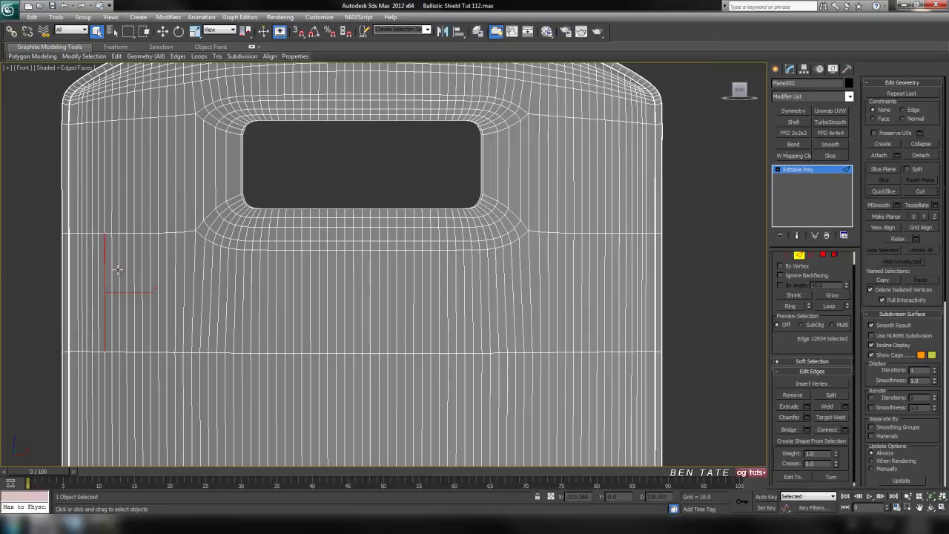
left_click(118, 270, "ctrl")
left_click(134, 272, "ctrl")
left_click(150, 272, "ctrl")
left_click(166, 273, "ctrl")
left_click(184, 274, "ctrl")
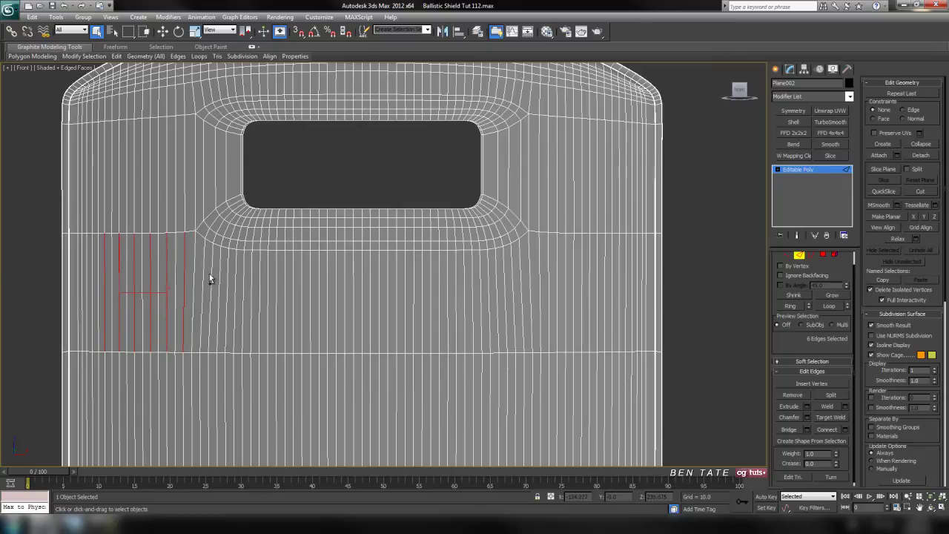
left_click(202, 277, "ctrl")
left_click(220, 278, "ctrl")
left_click(235, 281, "ctrl")
left_click(251, 284, "ctrl")
left_click(268, 288, "ctrl")
left_click(285, 288, "ctrl")
left_click(302, 290, "ctrl")
left_click(319, 292, "ctrl")
left_click(336, 295, "ctrl")
left_click(353, 296, "ctrl")
left_click(370, 297, "ctrl")
left_click(386, 299, "ctrl")
left_click(404, 299, "ctrl")
left_click(421, 300, "ctrl")
left_click(439, 300, "ctrl")
left_click(455, 299, "ctrl")
left_click(472, 299, "ctrl")
left_click(489, 299, "ctrl")
left_click(505, 299, "ctrl")
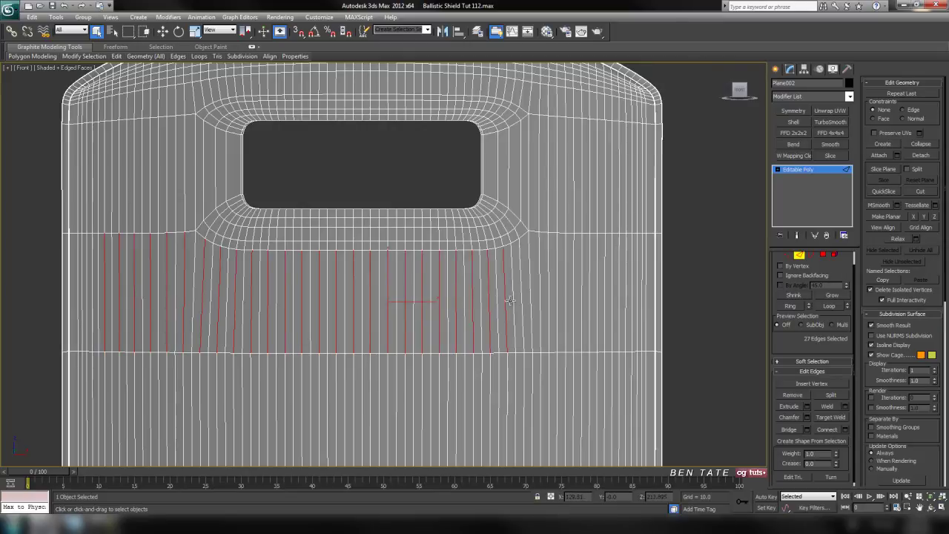
left_click(522, 300, "ctrl")
left_click(541, 297, "ctrl")
left_click(557, 297, "ctrl")
left_click(589, 296, "ctrl")
left_click(604, 297, "ctrl")
left_click(621, 297, "ctrl")
left_click(631, 297, "ctrl")
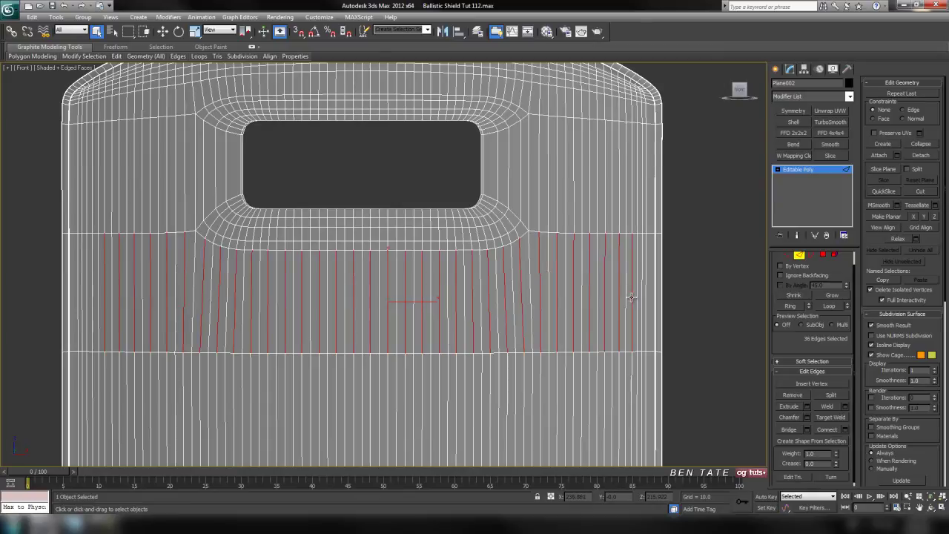
Step: Try to expand the alternating vertical edges below the opening into full loops, and undo the expansion
middle_click_drag(640, 315, 638, 327)
left_click(825, 306)
middle_click_drag(579, 300, 585, 328)
mouse_move(467, 337)
middle_mouse_down()
mouse_move(480, 374)
mouse_move(469, 353)
mouse_move(346, 351)
mouse_move(448, 343)
middle_mouse_up()
key("ctrl+z")
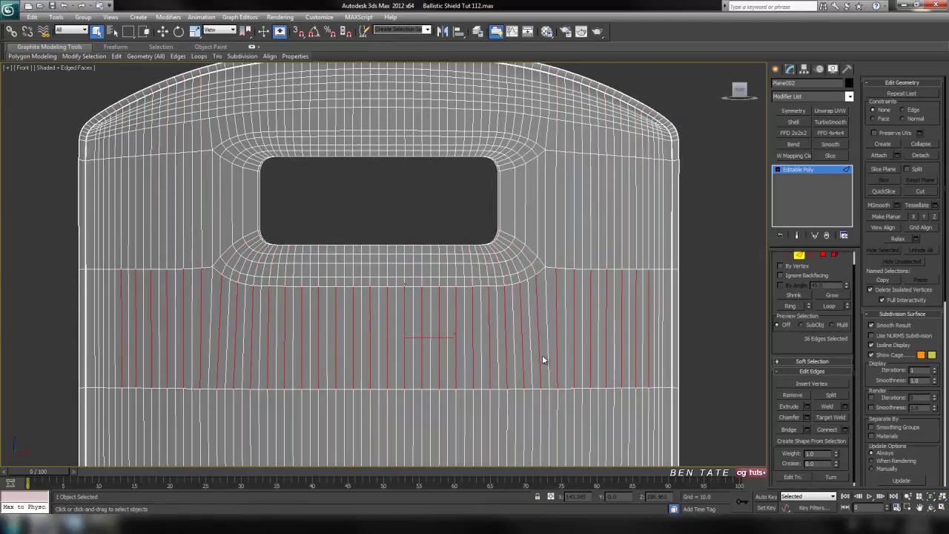
Step: Check the edge selection in wireframe, deselect stray edges near the shield's side, and expand the remaining vertical edges into full loops
scroll(533, 356, "down", 5)
middle_click_drag(558, 386, 491, 360)
scroll(616, 324, "up", 5)
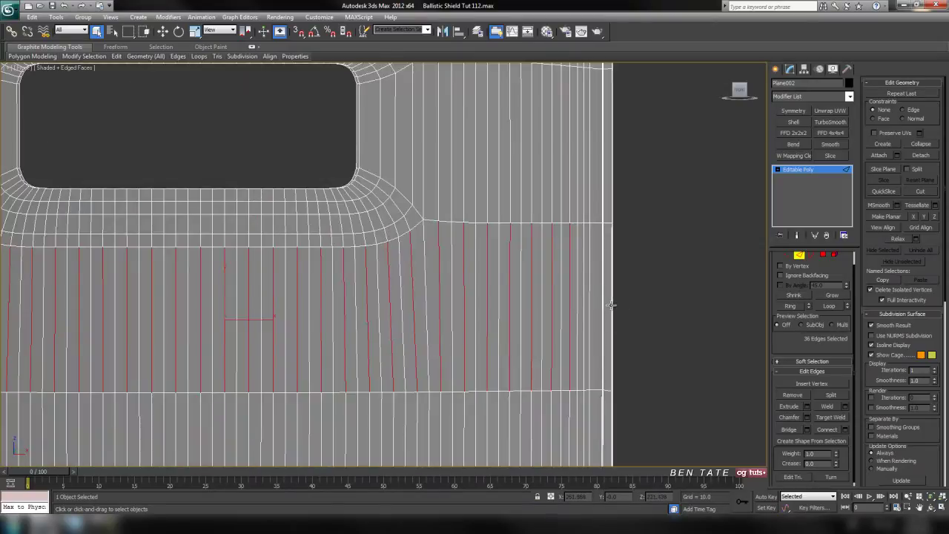
key("F3")
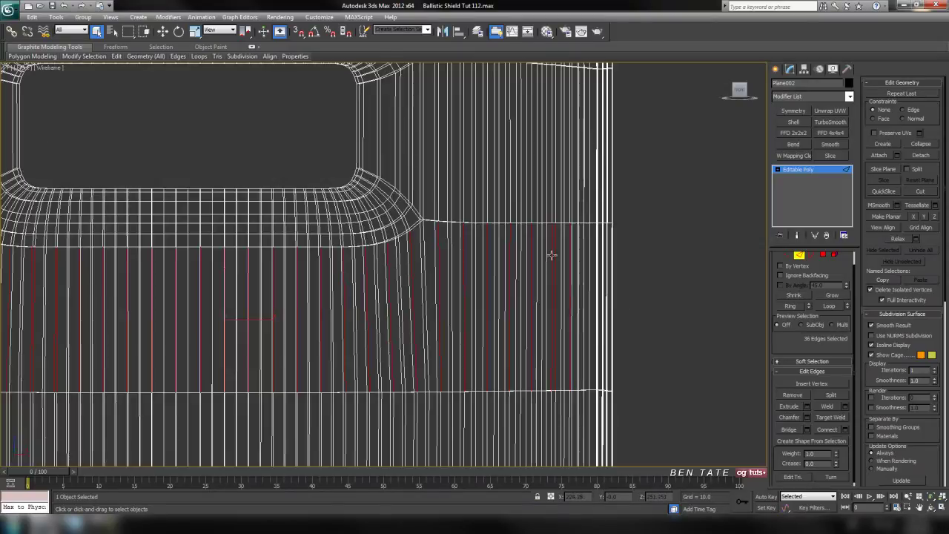
key("F3")
key("F3")
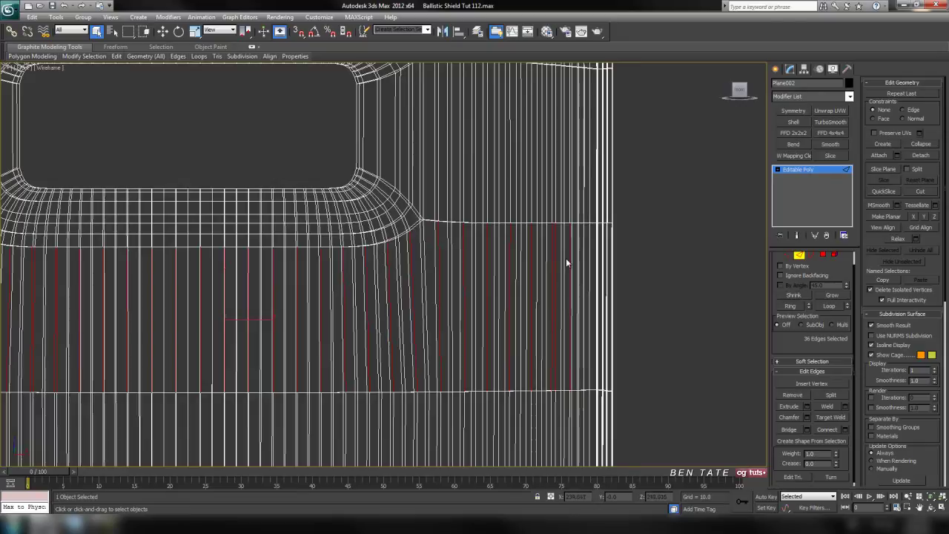
left_click_drag(555, 231, 556, 234, "alt")
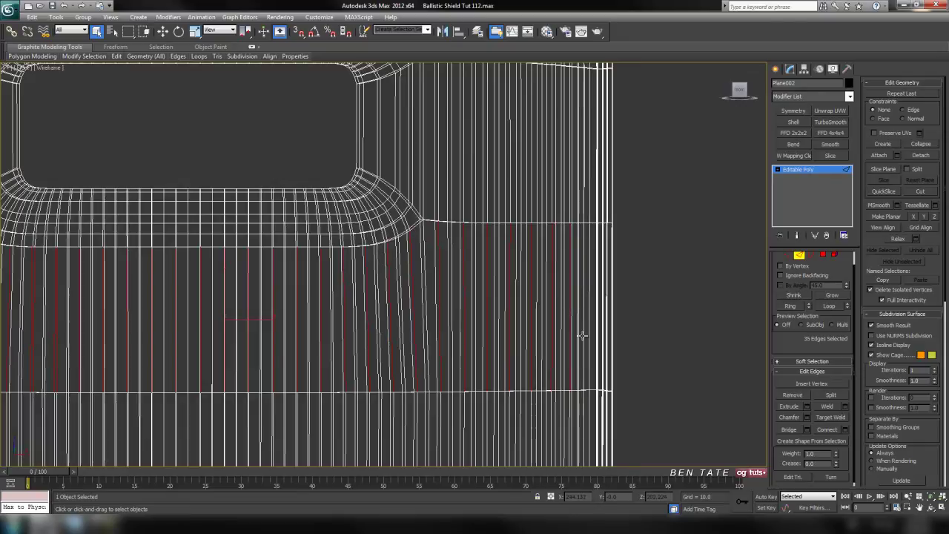
key("F3")
middle_click_drag(583, 336, 607, 338)
scroll(607, 338, "down", 2)
middle_click_drag(545, 339, 593, 341)
left_click(578, 281, "alt")
middle_click_drag(510, 327, 585, 330)
left_click(829, 306)
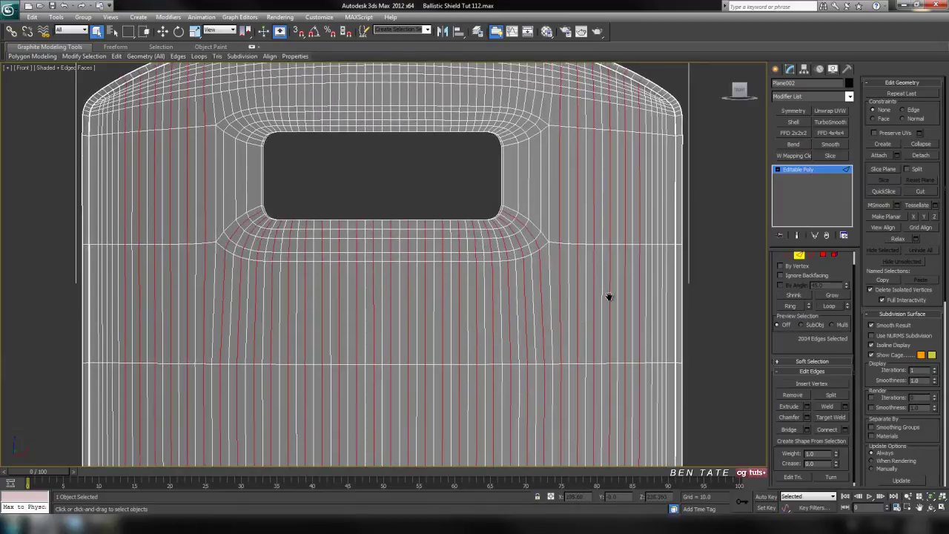
Step: Add every second vertical edge directly above the opening to the selection, across the opening's full width
middle_click_drag(614, 75, 620, 157)
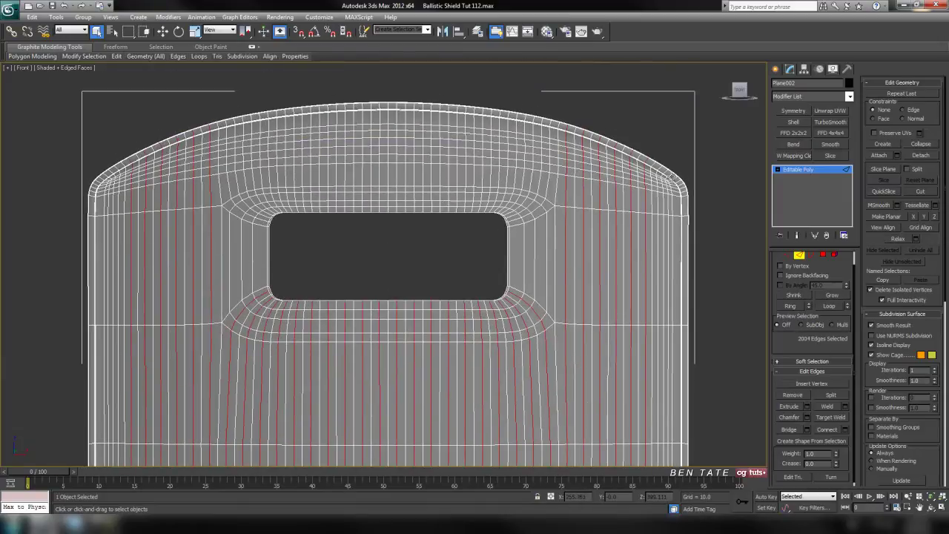
middle_click_drag(679, 175, 678, 186)
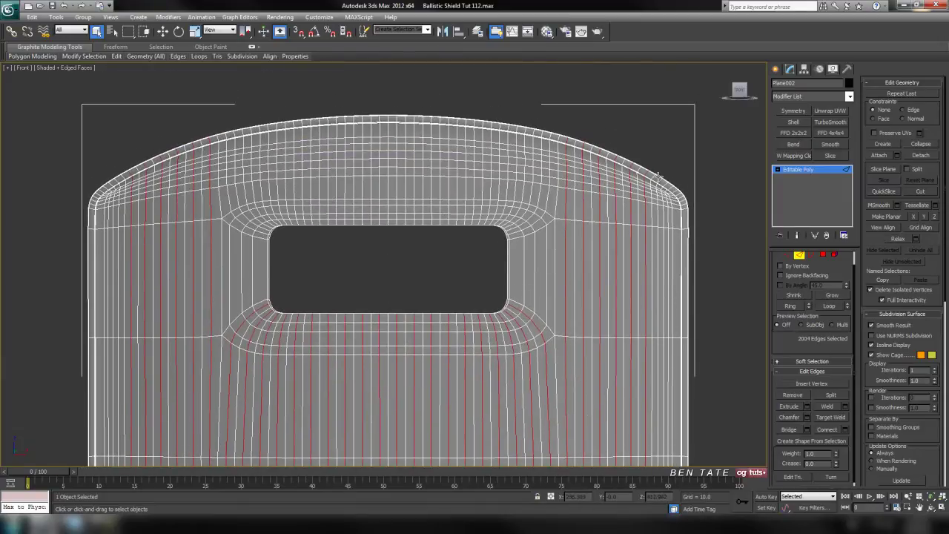
middle_click_drag(630, 318, 630, 336)
scroll(570, 377, "down", 5)
middle_click_drag(570, 378, 571, 351)
scroll(477, 277, "up", 10)
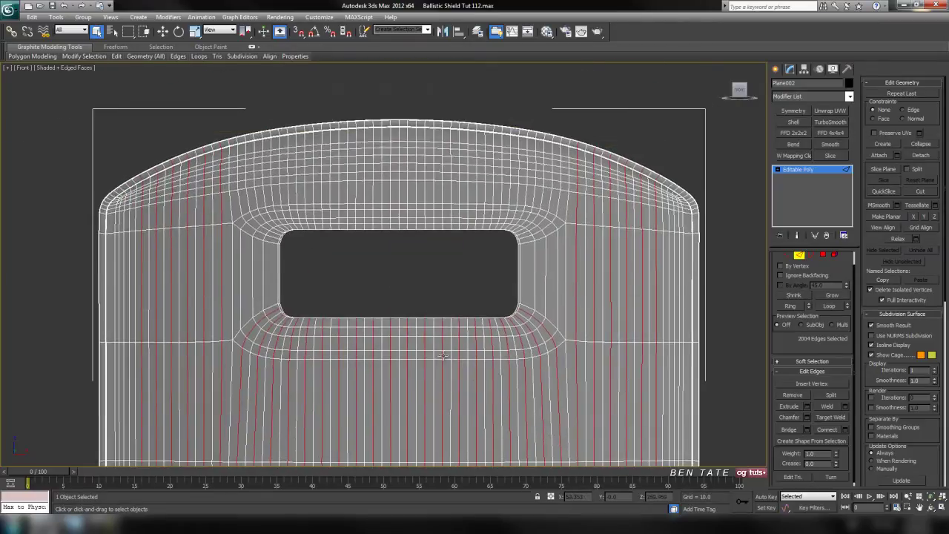
scroll(470, 374, "up", 4)
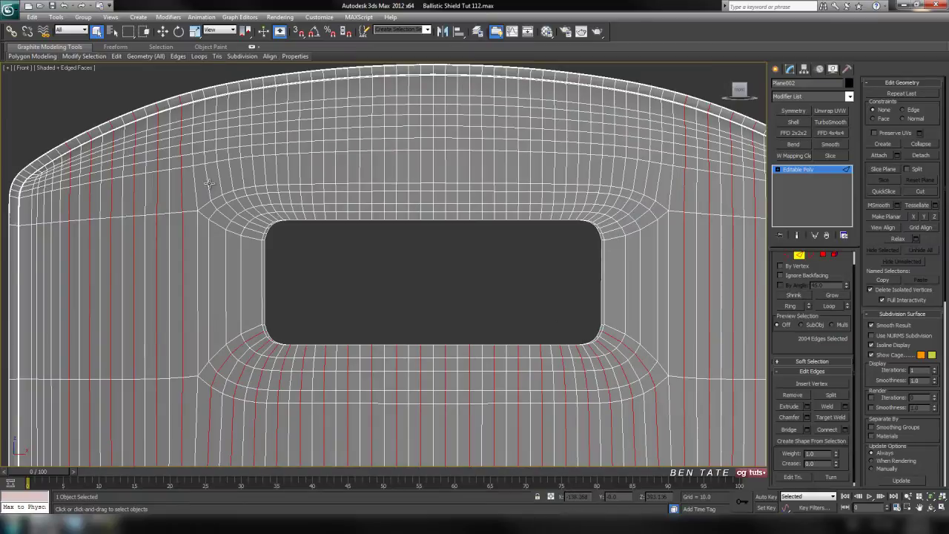
left_click(232, 176, "ctrl")
left_click(275, 174, "ctrl")
left_click(300, 173, "ctrl")
left_click(349, 178, "ctrl")
left_click(397, 177, "ctrl")
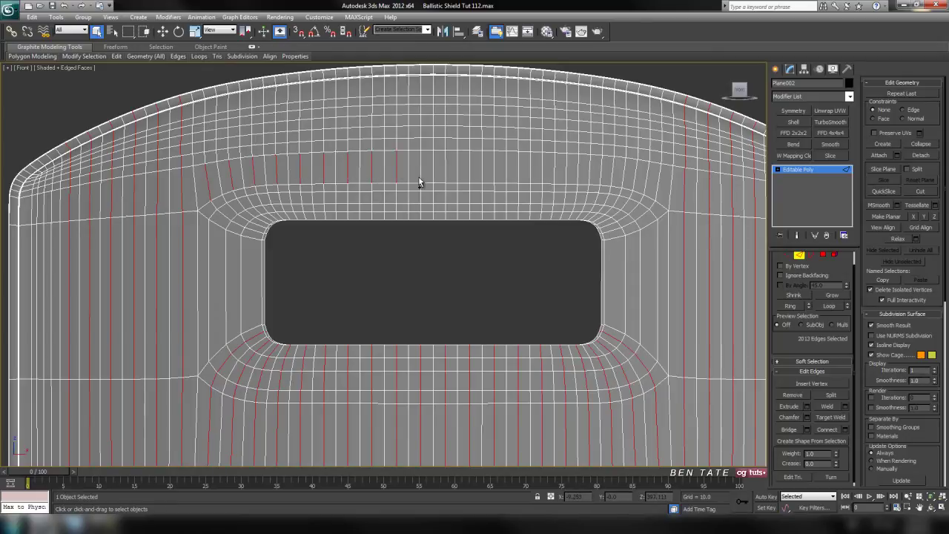
left_click(493, 176, "ctrl")
left_click(518, 177, "ctrl")
left_click(542, 178, "ctrl")
left_click(566, 179, "ctrl")
left_click(635, 182, "ctrl")
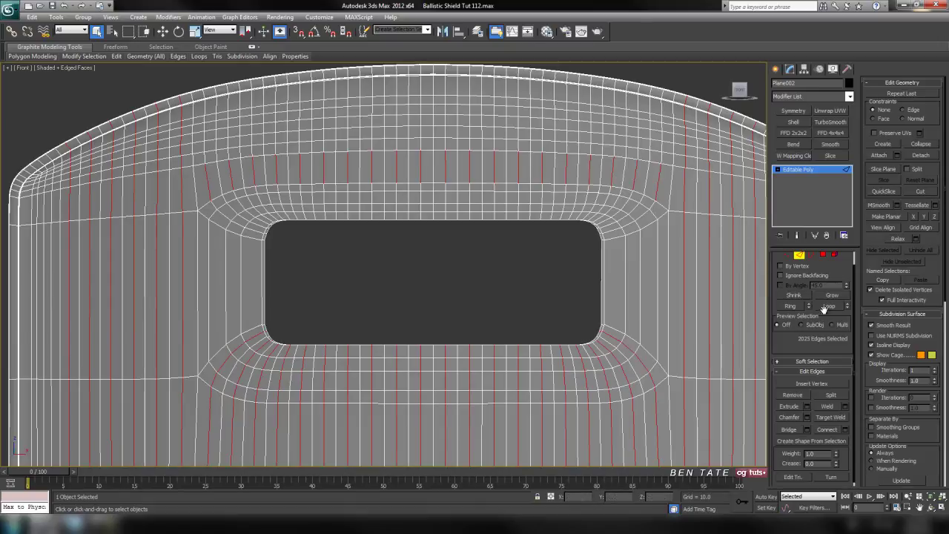
Step: Check the combined selection in wireframe, expand it into full loops, and remove those vertical loops from the body
key("F3")
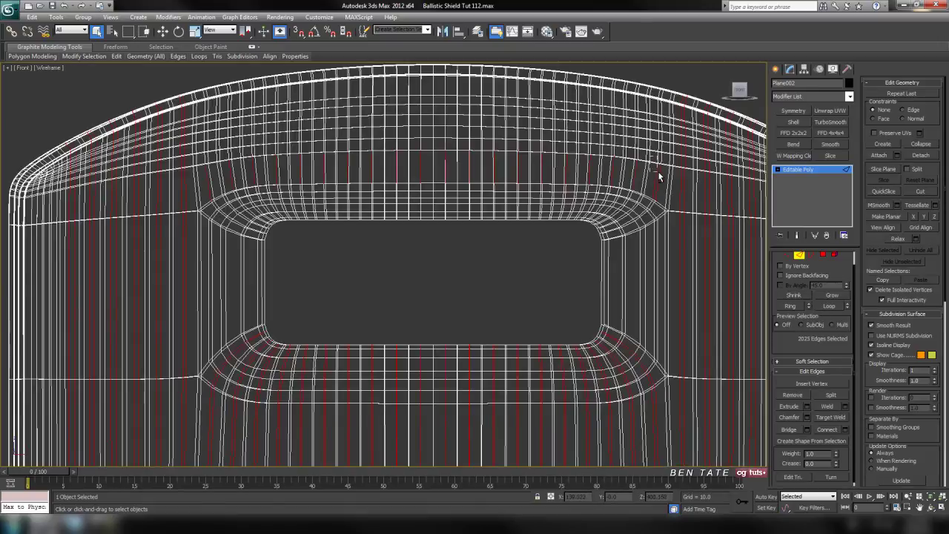
key("F3")
left_click(832, 305)
scroll(597, 319, "down", 10)
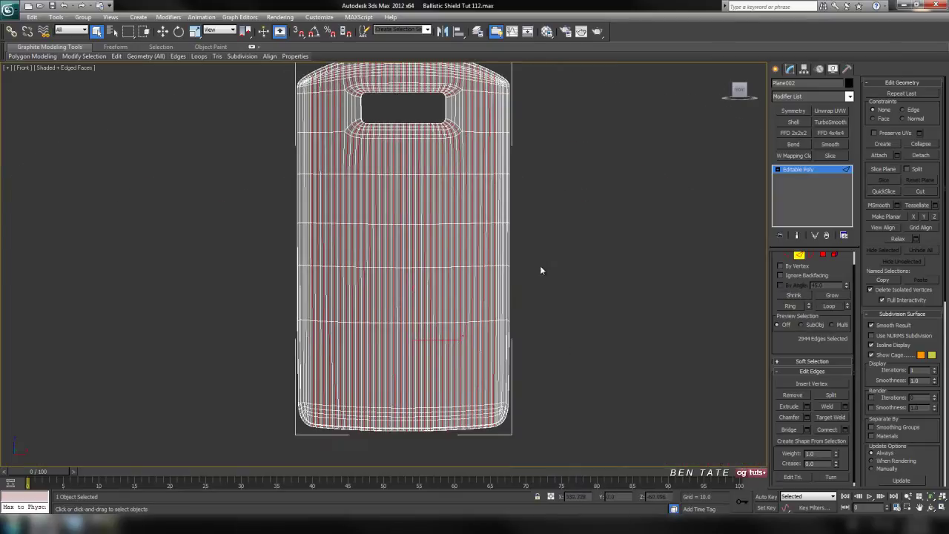
Step: Examine the thinned shield in perspective, with and without edge display, from the whole body to the rim corner
key("alt+w")
key("alt+w")
scroll(583, 346, "down", 5)
scroll(559, 274, "down", 5)
mouse_move(437, 319)
middle_mouse_down("alt")
mouse_move(495, 344)
mouse_move(383, 328)
mouse_move(527, 334)
mouse_move(512, 349)
mouse_move(531, 322)
mouse_move(513, 320)
mouse_move(525, 308)
middle_mouse_up("alt")
scroll(531, 322, "up", 3)
key("F4")
scroll(514, 323, "down", 5)
middle_click_drag(421, 306, 464, 264, "alt")
scroll(430, 333, "up", 4)
mouse_move(430, 332)
middle_mouse_down("alt")
mouse_move(498, 348)
mouse_move(621, 338)
mouse_move(595, 309)
mouse_move(578, 311)
mouse_move(593, 363)
mouse_move(555, 370)
mouse_move(513, 441)
mouse_move(496, 434)
mouse_move(591, 428)
mouse_move(555, 432)
middle_mouse_up("alt")
key("F4")
scroll(455, 330, "up", 5)
middle_click_drag(455, 329, 599, 461)
scroll(464, 360, "up", 3)
scroll(599, 460, "up", 2)
Step: Zoom in on the rim at the shield's upper corner and select one of the closely spaced edges bordering its groove
left_click(224, 179)
key("z")
middle_click_drag(255, 233, 328, 277, "alt")
scroll(329, 277, "down", 5)
middle_click_drag(355, 315, 380, 304, "alt")
scroll(378, 304, "down", 5)
middle_click_drag(416, 275, 375, 303, "alt")
scroll(385, 276, "up", 4)
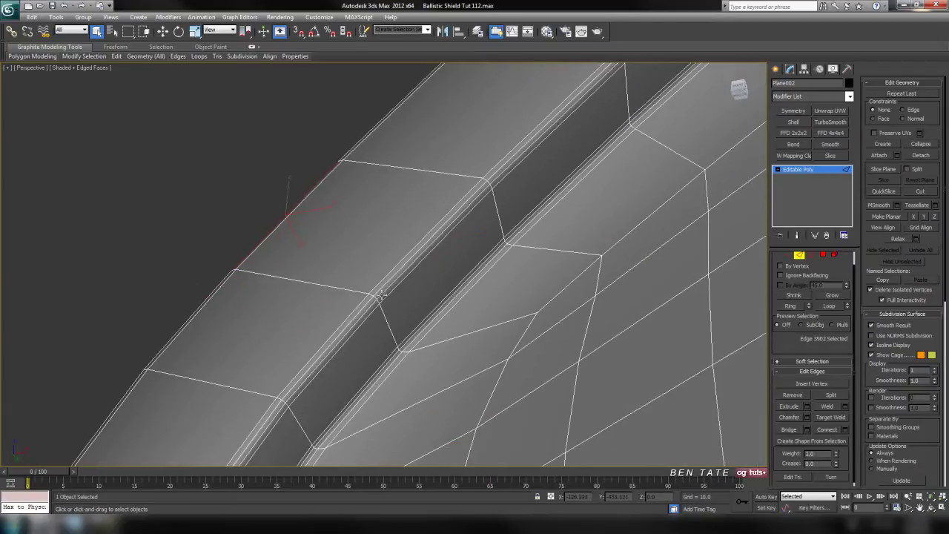
middle_click_drag(436, 361, 421, 325, "alt")
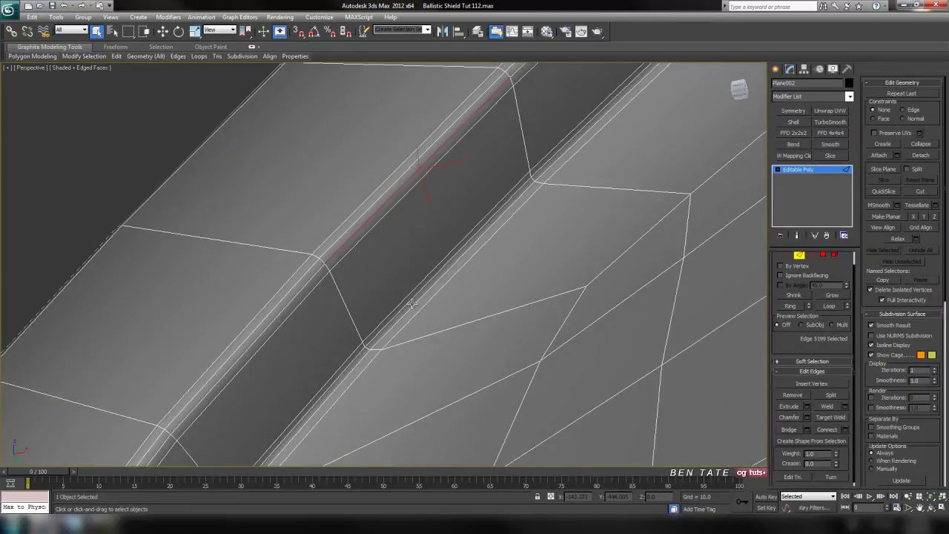
Step: Select closely spaced edges on both sides of the rim groove and remove their full loops
scroll(342, 341, "down", 3)
middle_click_drag(343, 343, 512, 312, "alt")
scroll(537, 371, "down", 4)
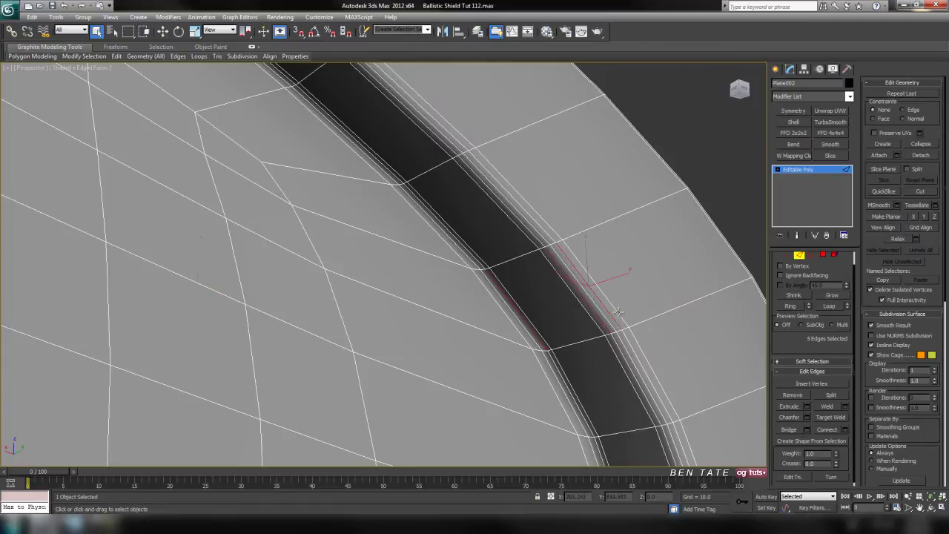
left_click(596, 340)
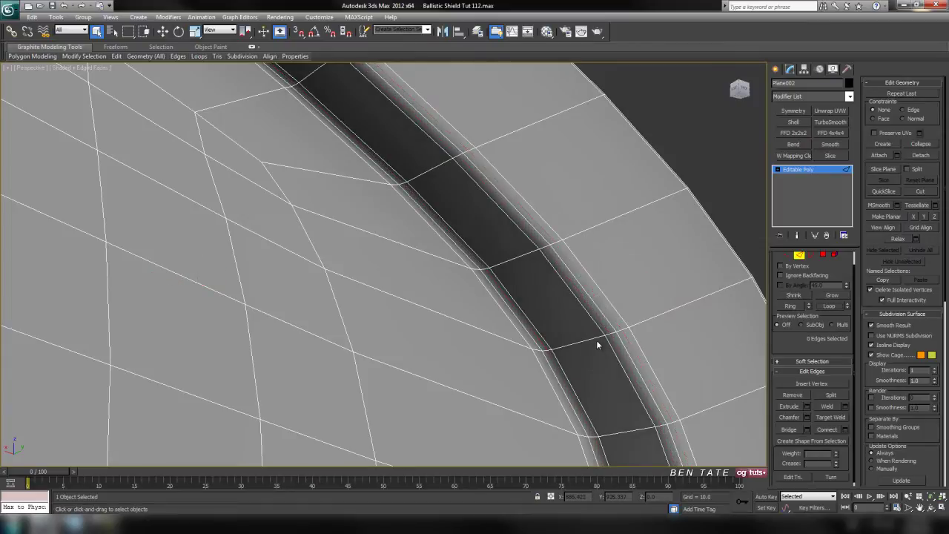
middle_click_drag(596, 340, 560, 352, "alt")
scroll(560, 357, "down", 5)
scroll(491, 346, "up", 2)
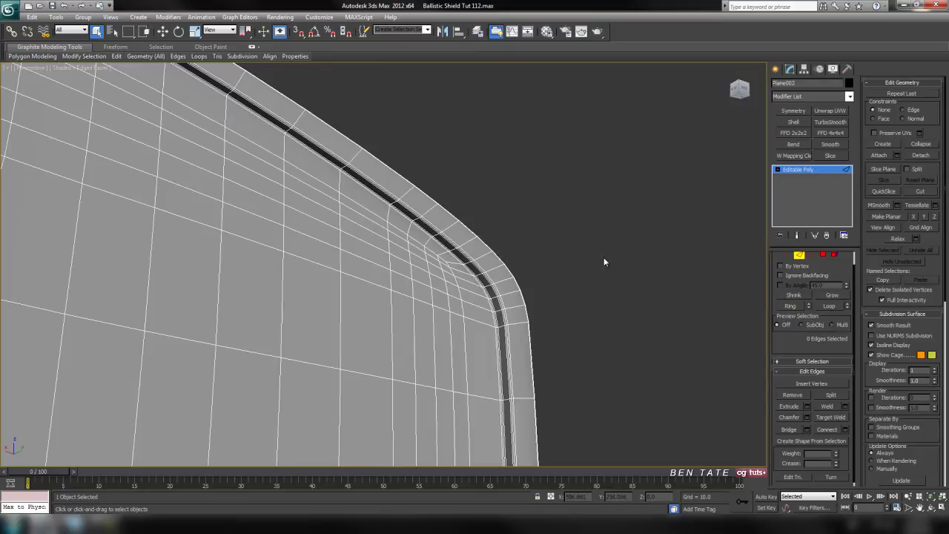
Step: Examine the remaining edge flow in front view along the lower rim, across the body, and around the rectangular opening
key("alt+w")
middle_click(603, 207)
key("alt+w")
middle_click_drag(502, 146, 508, 67)
scroll(456, 305, "up", 5)
middle_click_drag(455, 306, 596, 188)
mouse_move(272, 317)
middle_mouse_down()
mouse_move(386, 301)
mouse_move(354, 303)
middle_mouse_up()
middle_click_drag(442, 371, 251, 362)
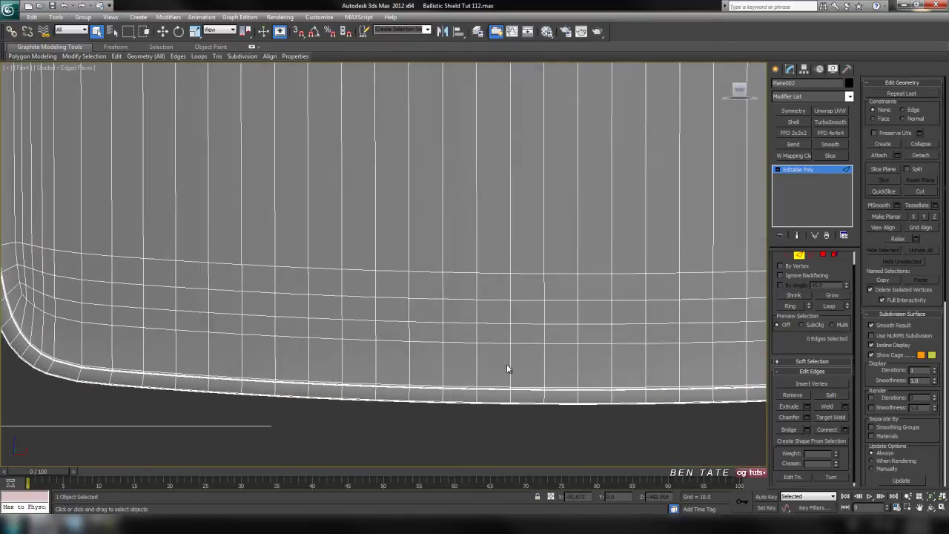
middle_click_drag(507, 363, 297, 372)
scroll(482, 354, "down", 5)
middle_click_drag(432, 184, 398, 390)
mouse_move(381, 163)
middle_mouse_down()
mouse_move(377, 407)
mouse_move(391, 299)
mouse_move(463, 295)
middle_mouse_up()
scroll(391, 299, "up", 4)
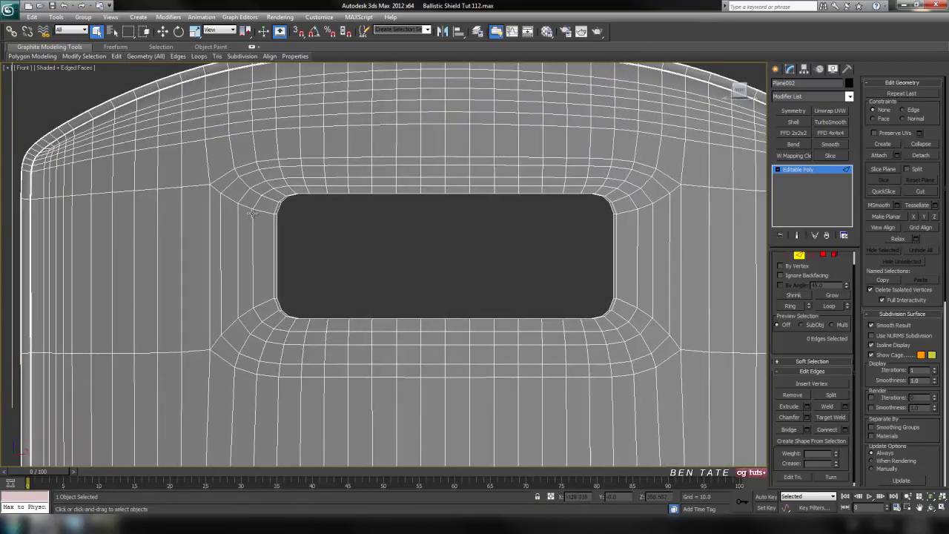
scroll(308, 213, "down", 1)
middle_click_drag(308, 212, 196, 300)
scroll(231, 308, "up", 1)
middle_click_drag(435, 315, 563, 236)
middle_click_drag(675, 215, 636, 193)
Step: Inspect the reduced shield in perspective, comparing the plain shaded surface with the edge display and checking details up close
key("alt+w")
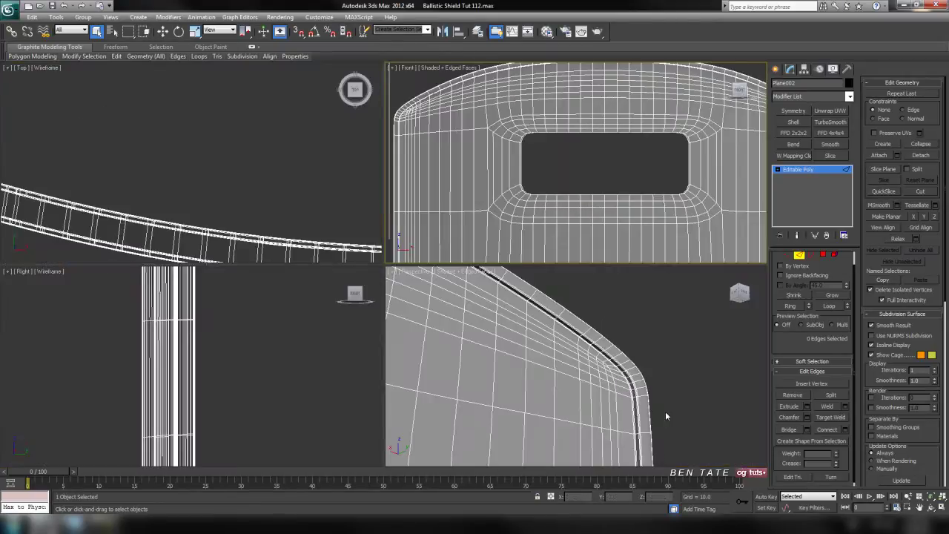
right_click(638, 445)
key("alt+w")
scroll(520, 383, "down", 2)
middle_click_drag(522, 386, 512, 339)
key("F4")
scroll(489, 341, "down", 3)
middle_click_drag(445, 338, 479, 262)
key("F4")
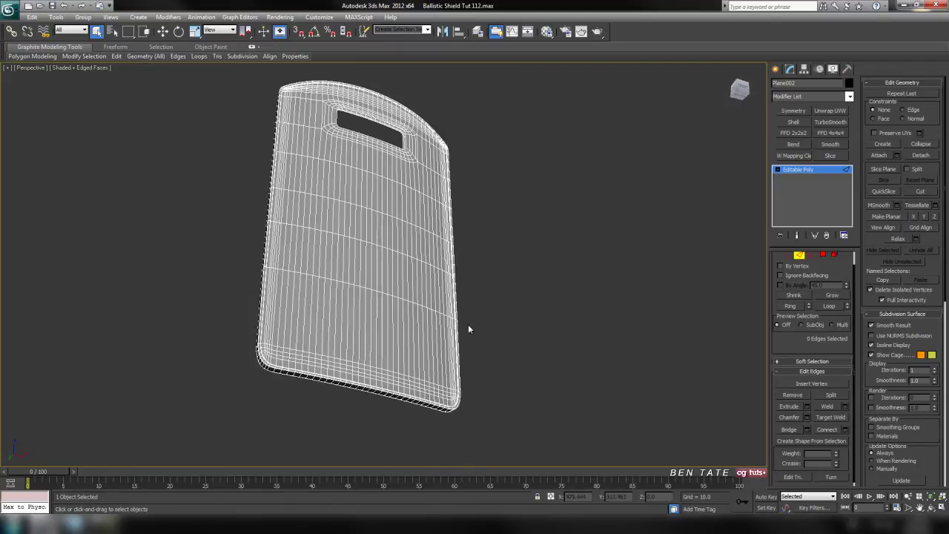
mouse_move(470, 328)
middle_mouse_down("alt")
mouse_move(631, 355)
mouse_move(516, 348)
mouse_move(421, 317)
mouse_move(574, 327)
middle_mouse_up("alt")
scroll(427, 314, "up", 10)
scroll(421, 316, "down", 10)
middle_click_drag(208, 272, 392, 290)
scroll(391, 289, "up", 2)
scroll(318, 248, "up", 4)
middle_click_drag(329, 235, 308, 259)
Step: Return to front view, leave edge editing, and unhide all the hidden shield parts
key("alt+w")
right_click(497, 149)
key("alt+w")
middle_click_drag(343, 177, 634, 260)
scroll(408, 266, "up", 4)
middle_click_drag(315, 264, 384, 280)
scroll(399, 268, "up", 2)
scroll(384, 279, "down", 6)
middle_click_drag(507, 263, 586, 225)
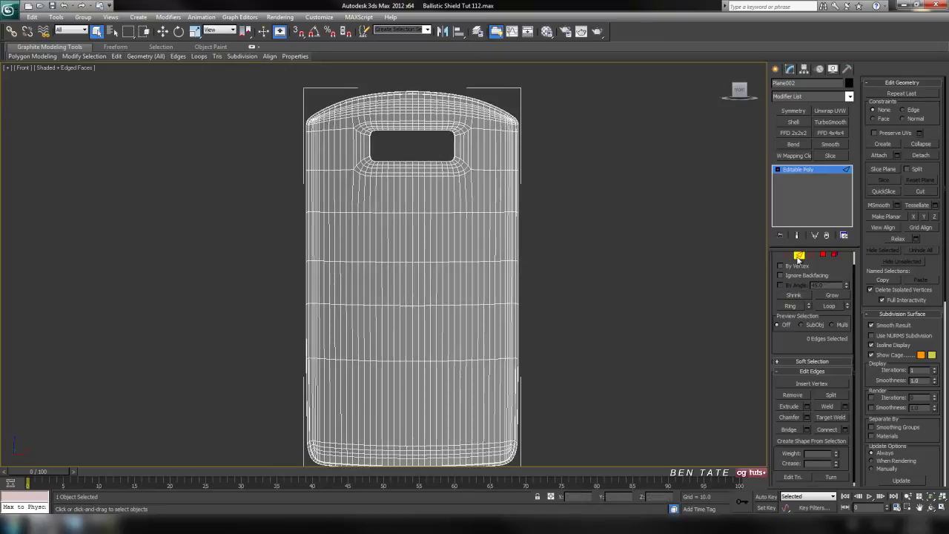
left_click(798, 256)
right_click(608, 250)
left_click(642, 212)
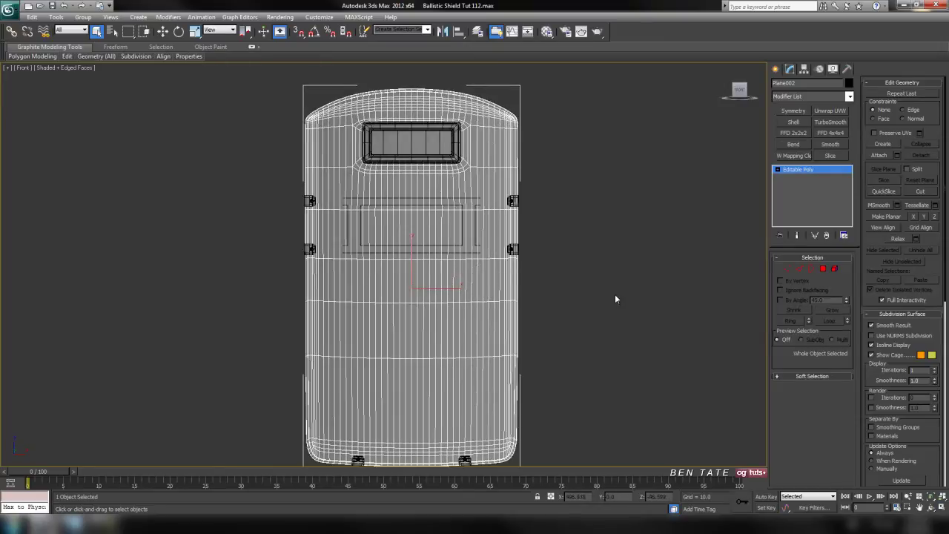
Step: Switch to the perspective view and hide the shield body
middle_click_drag(627, 314, 608, 307)
key("alt+w")
left_click(667, 334)
key("alt+w")
scroll(603, 328, "down", 5)
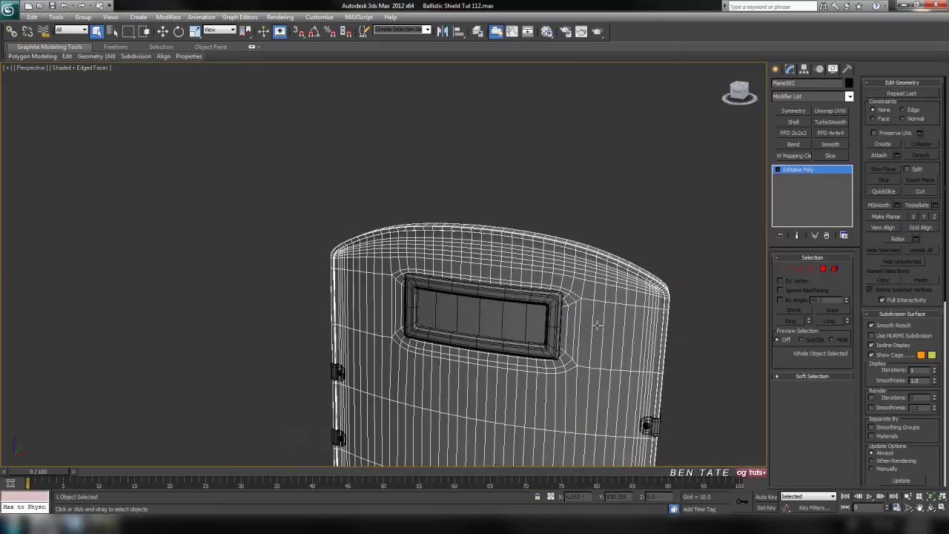
right_click(606, 301)
left_click(635, 271)
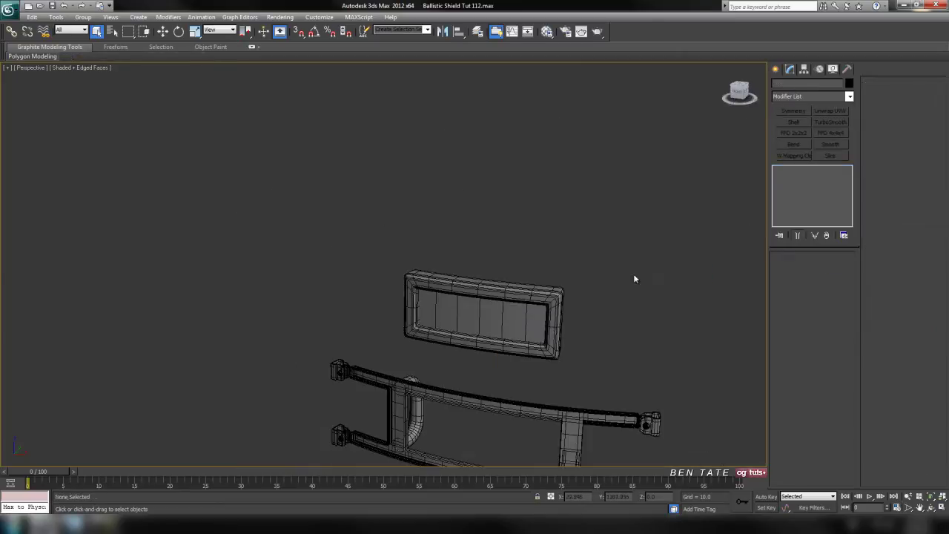
Step: Select the viewing window's frame and hide all the other parts
middle_click_drag(499, 317, 489, 219, "alt")
left_click(456, 154)
key("z")
scroll(487, 277, "down", 3)
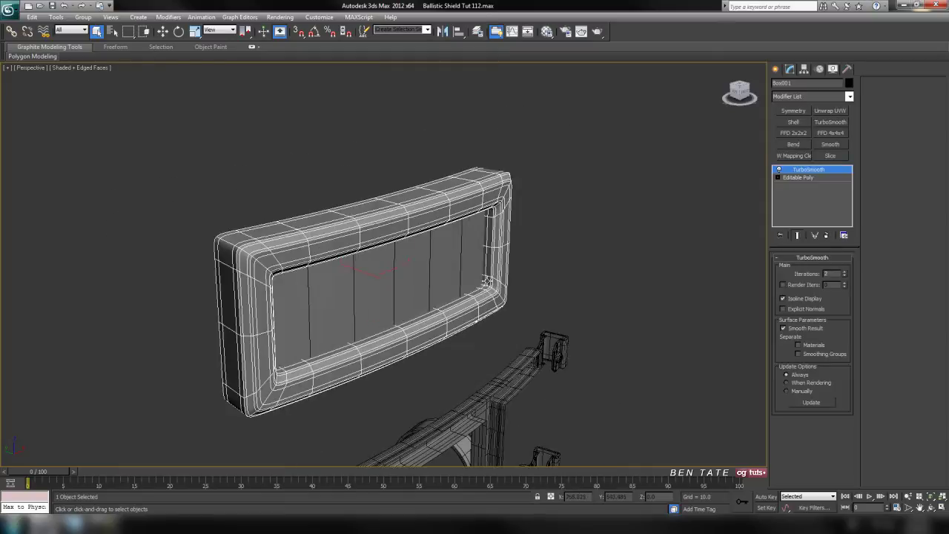
middle_click_drag(534, 324, 508, 316, "alt")
right_click(508, 316)
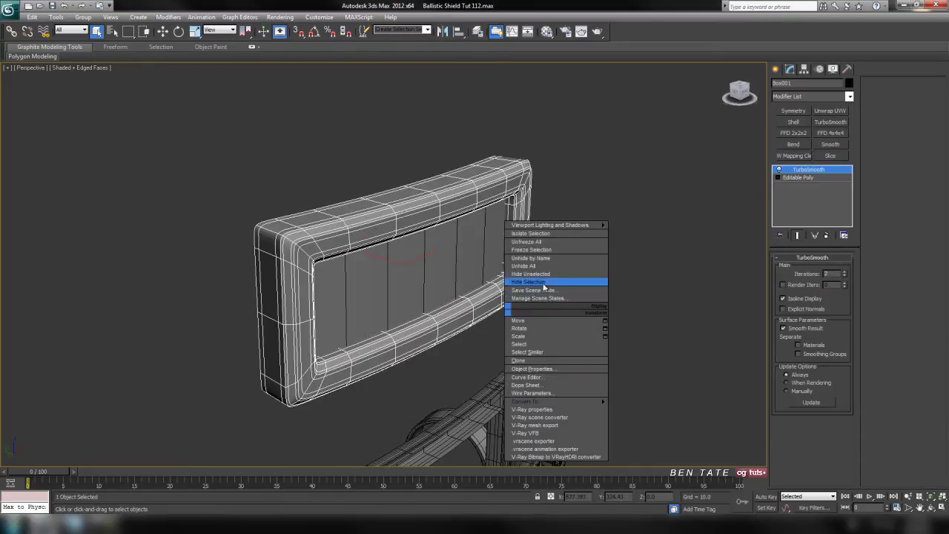
left_click(549, 281)
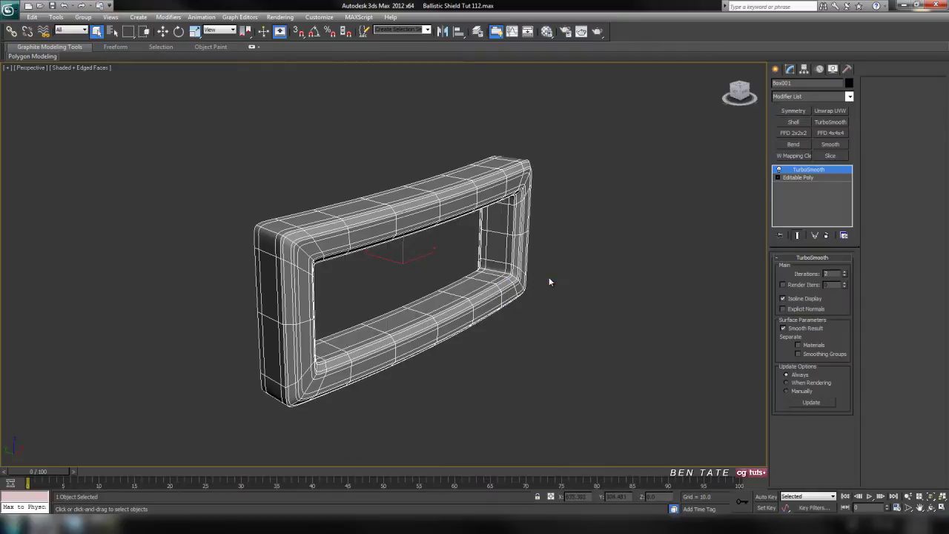
Step: Turn off isoline display in the window frame's TurboSmooth and convert the frame to an editable poly
left_click(788, 301)
middle_click_drag(697, 311, 519, 301, "alt")
middle_click_drag(518, 301, 600, 316)
scroll(599, 315, "up", 3)
middle_click_drag(500, 301, 397, 282)
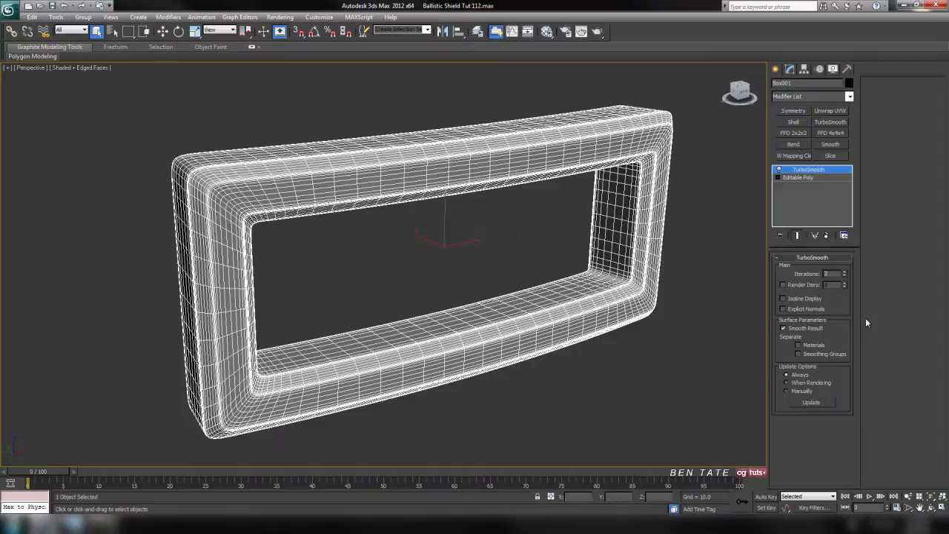
right_click(505, 229)
mouse_move(534, 317)
left_click(631, 330)
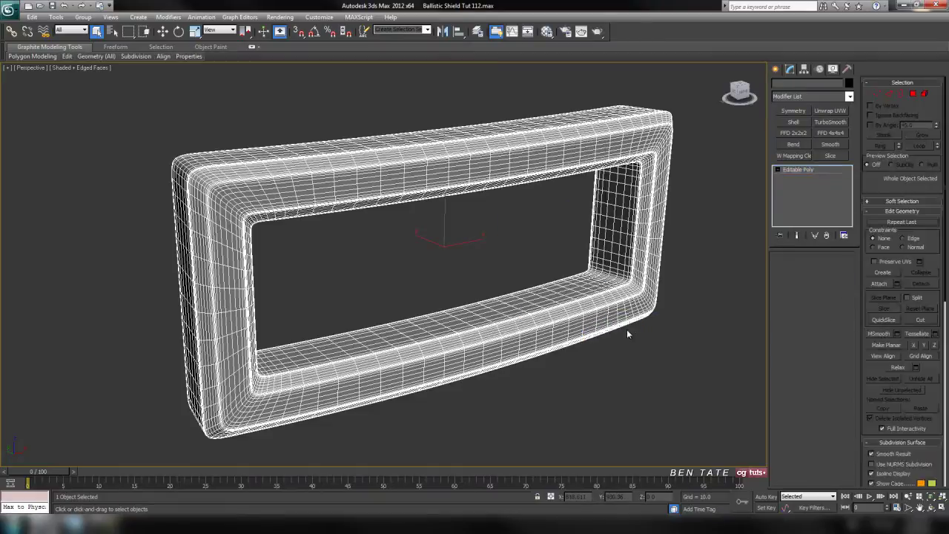
Step: Start edge editing on the window frame, with backfacing edges ignored
left_click(801, 269)
middle_click_drag(489, 256, 409, 236, "alt")
scroll(464, 256, "up", 6)
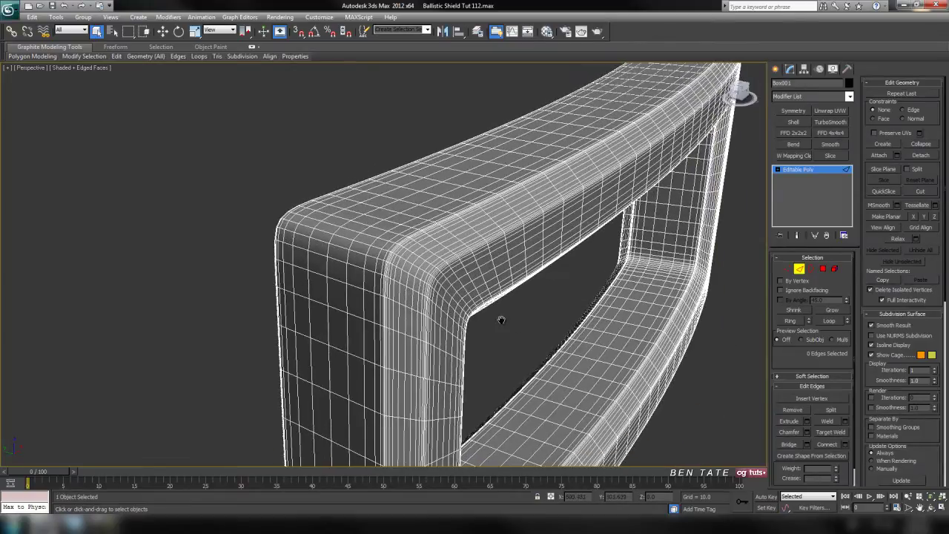
scroll(473, 309, "up", 5)
middle_click_drag(498, 305, 434, 256)
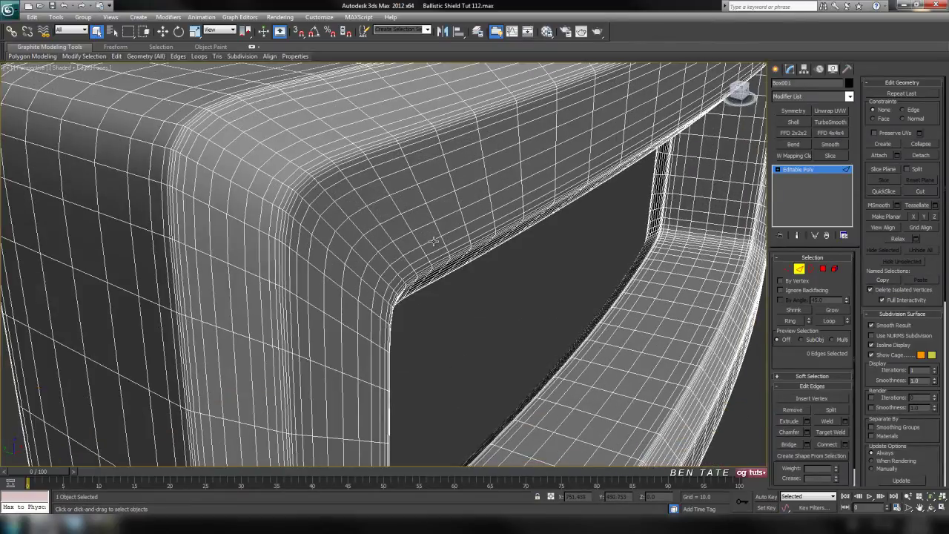
left_click(790, 291)
Step: Examine the edge flow around the frame's upper corner in front view
key("alt+w")
left_click(597, 129)
key("alt+w")
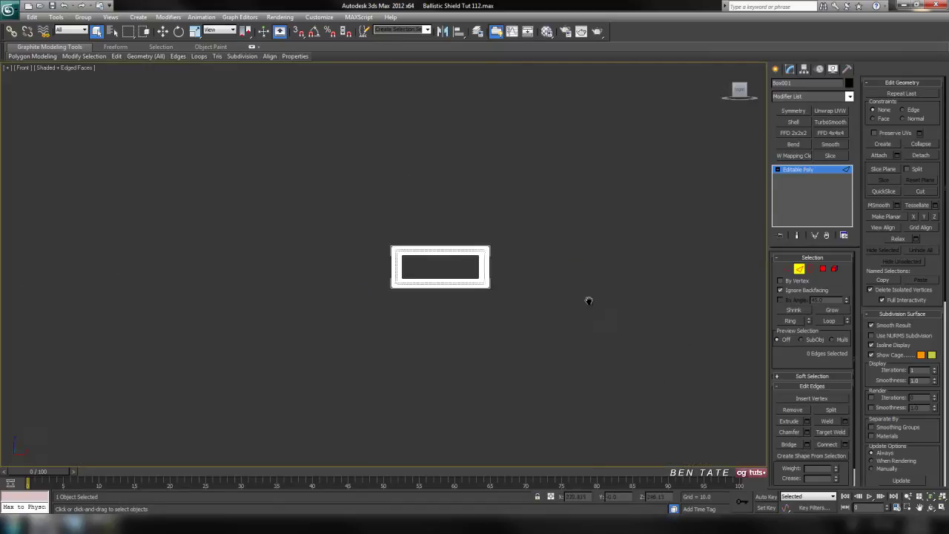
middle_click_drag(449, 184, 488, 274)
scroll(488, 275, "up", 6)
scroll(488, 280, "up", 8)
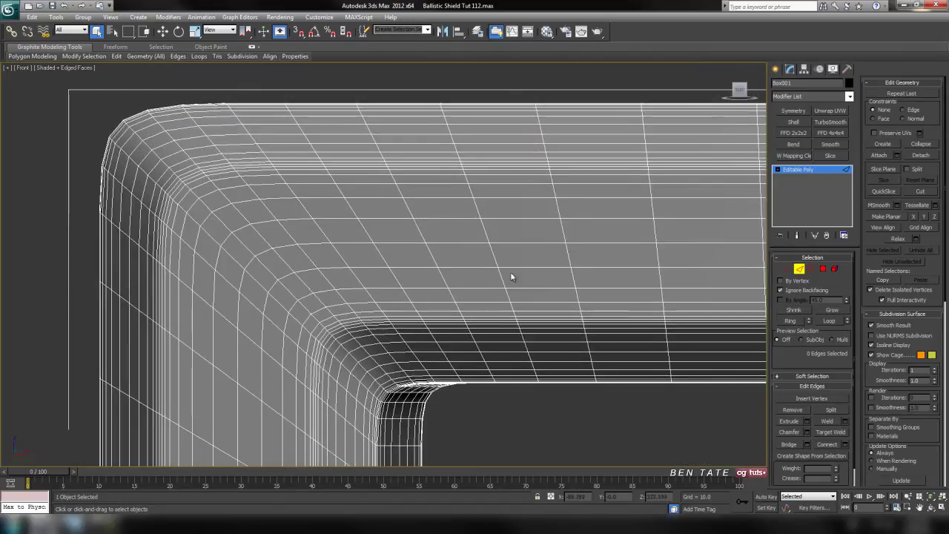
scroll(508, 273, "down", 2)
middle_click_drag(504, 267, 453, 148)
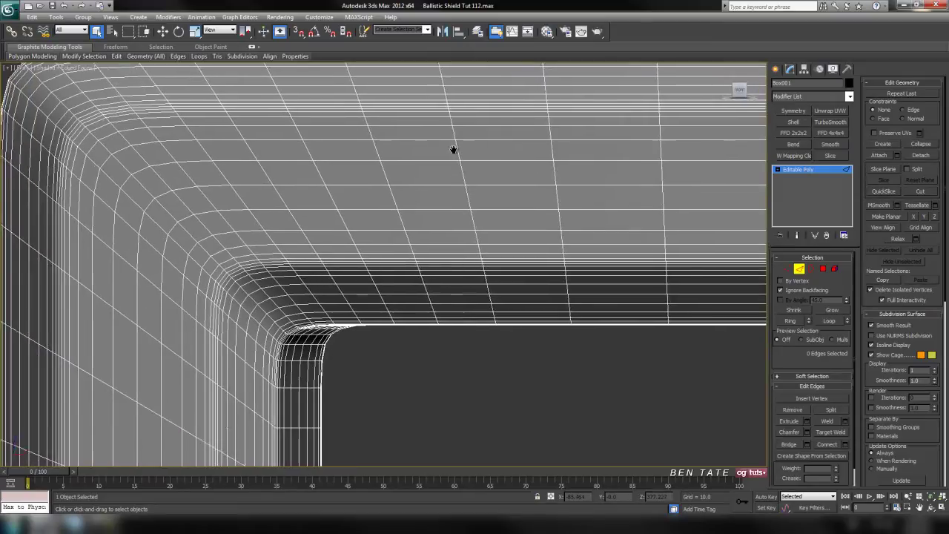
Step: Return to perspective and remove the intermediate edge loops across the frame's sloping front face
key("alt+w")
left_click(637, 390)
key("alt+w")
middle_click_drag(453, 203, 482, 240)
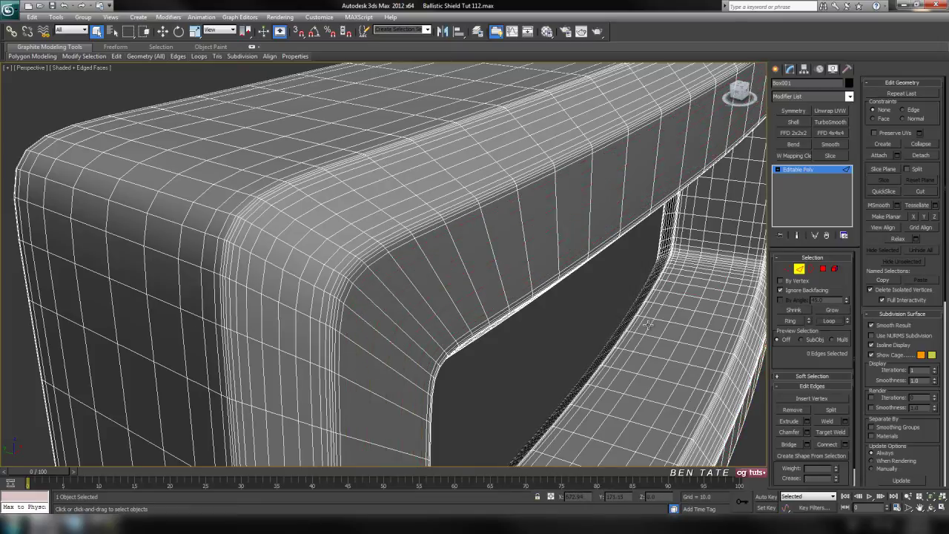
Step: Remove the intermediate edge loops from the frame's front outer band and from its outer side faces
middle_click_drag(510, 315, 503, 272, "alt")
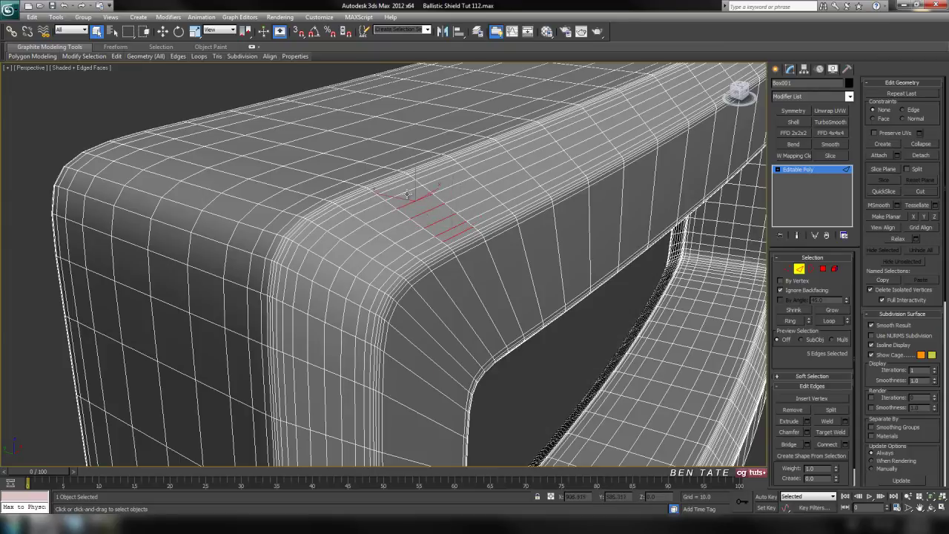
key("ctrl+BackSpace")
middle_click_drag(321, 334, 426, 275)
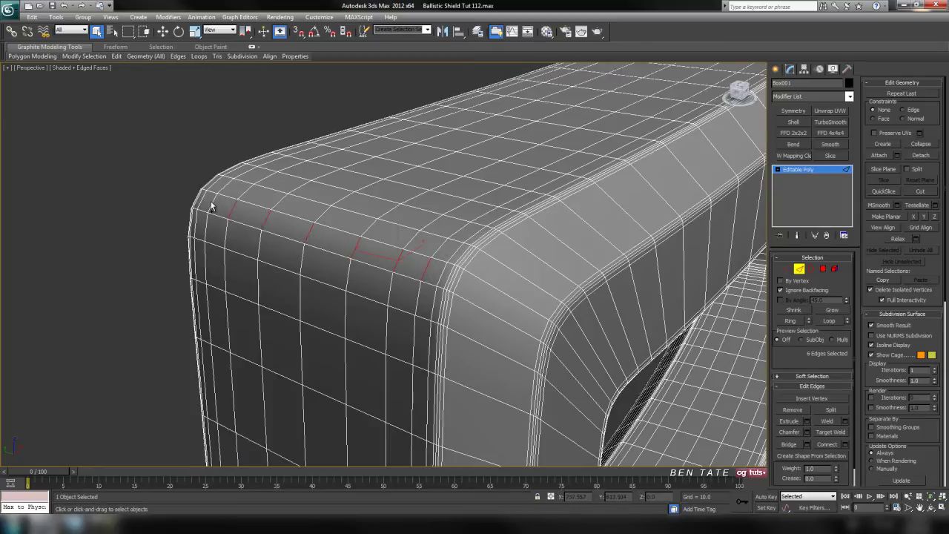
left_click(828, 321)
key("ctrl+BackSpace")
Step: Select the intermediate edges across the frame's rear outer band and remove their full loops
middle_click_drag(394, 398, 421, 333, "alt")
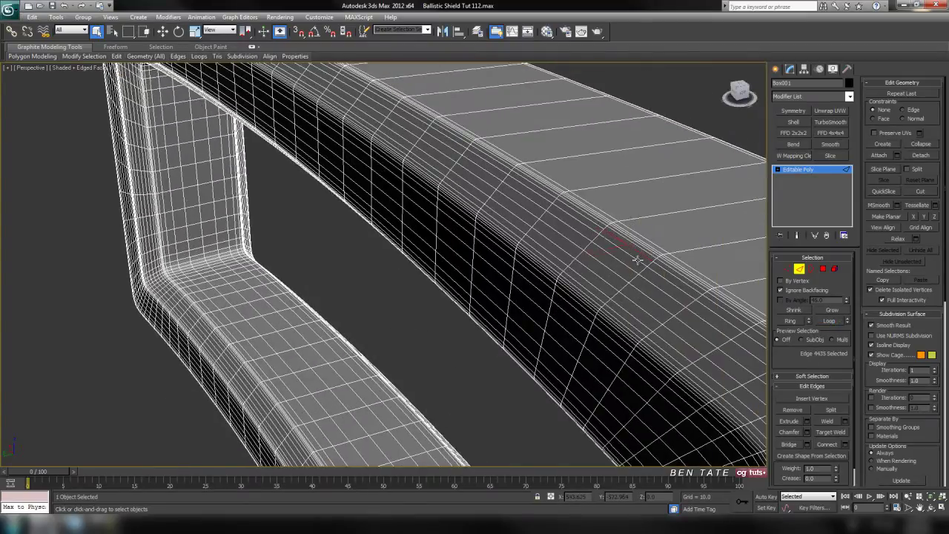
left_click(610, 283, "ctrl")
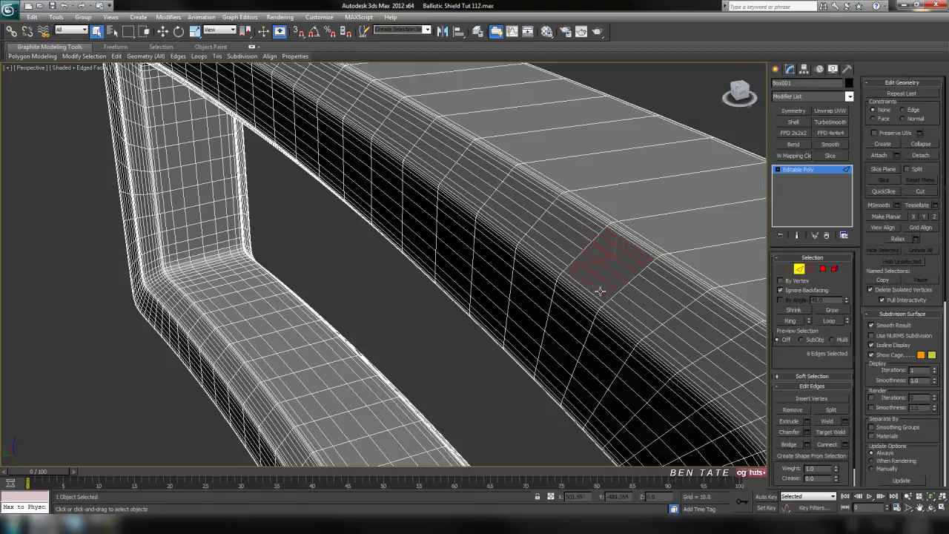
left_click(828, 321)
key("ctrl+BackSpace")
Step: Select seven edges across the frame's dark rear face, extend them to full loops, and remove them
middle_click_drag(530, 321, 617, 264, "alt")
left_click(619, 252)
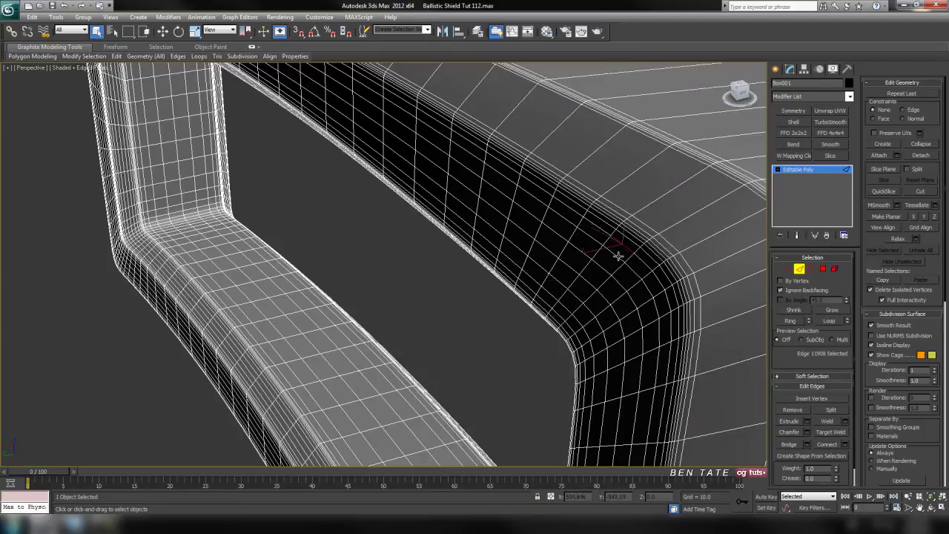
left_click(583, 293, "ctrl")
left_click(574, 297, "ctrl")
left_click(565, 308, "ctrl")
left_click(561, 316, "ctrl")
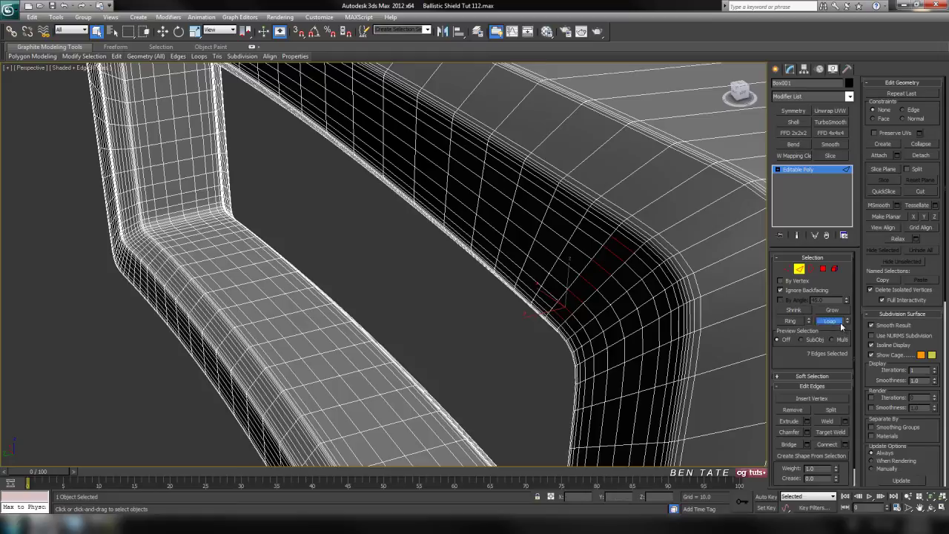
left_click(840, 324)
key("ctrl+BackSpace")
Step: Remove the intermediate edge loops from the rear inner band and from the inner surface of the frame's opening
middle_click_drag(234, 367, 419, 279)
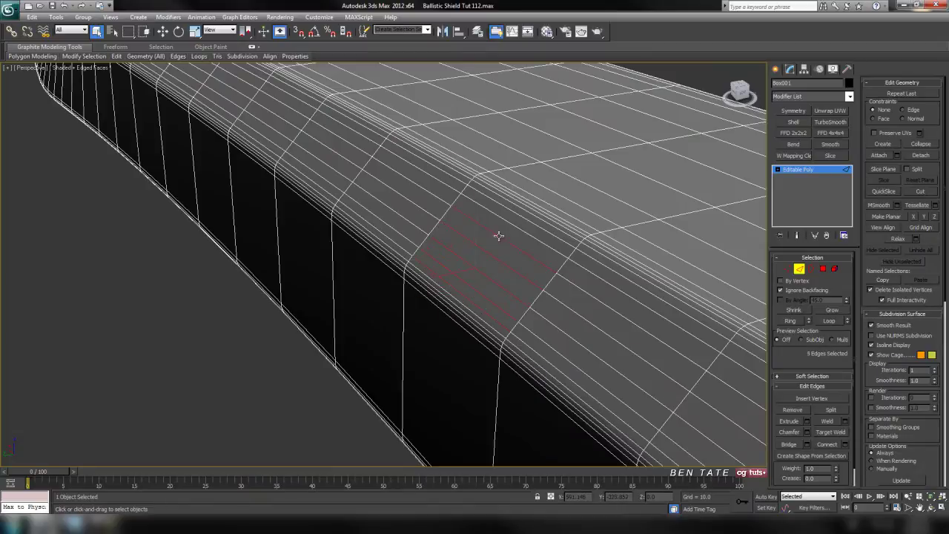
left_click(830, 321)
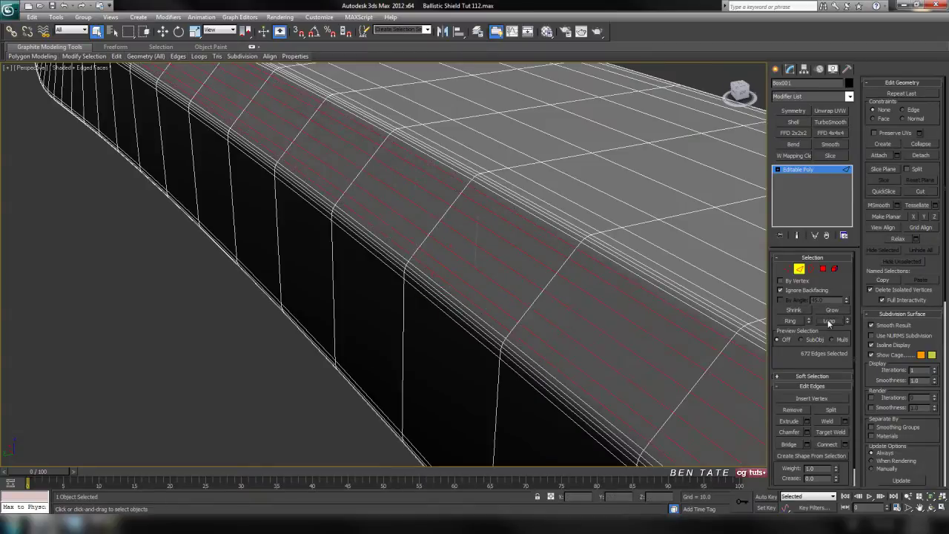
middle_click_drag(670, 350, 400, 329, "alt")
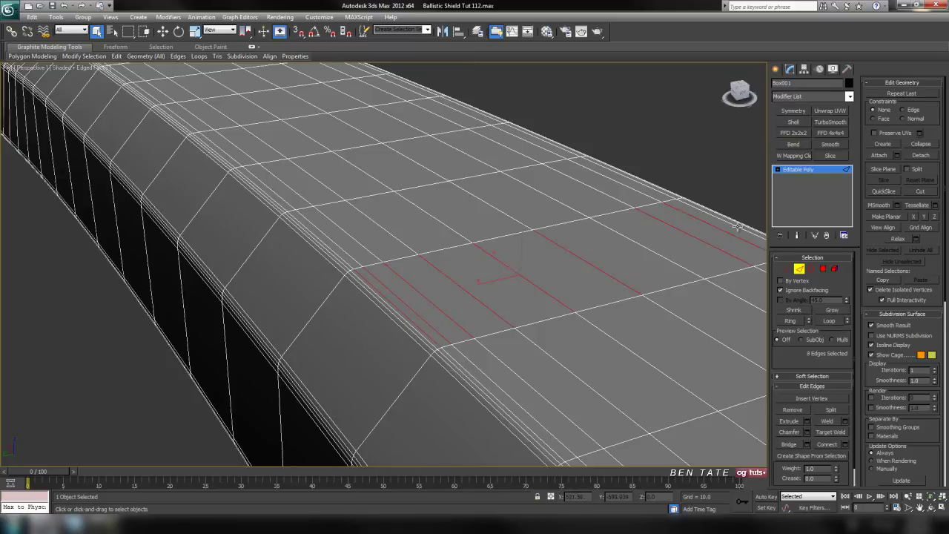
left_click(829, 321)
Step: Remove the intermediate edge loops along the opening's front inner band and check the frame's shading with the edge display off
scroll(636, 380, "down", 5)
middle_click_drag(636, 380, 502, 365, "alt")
left_click(501, 365)
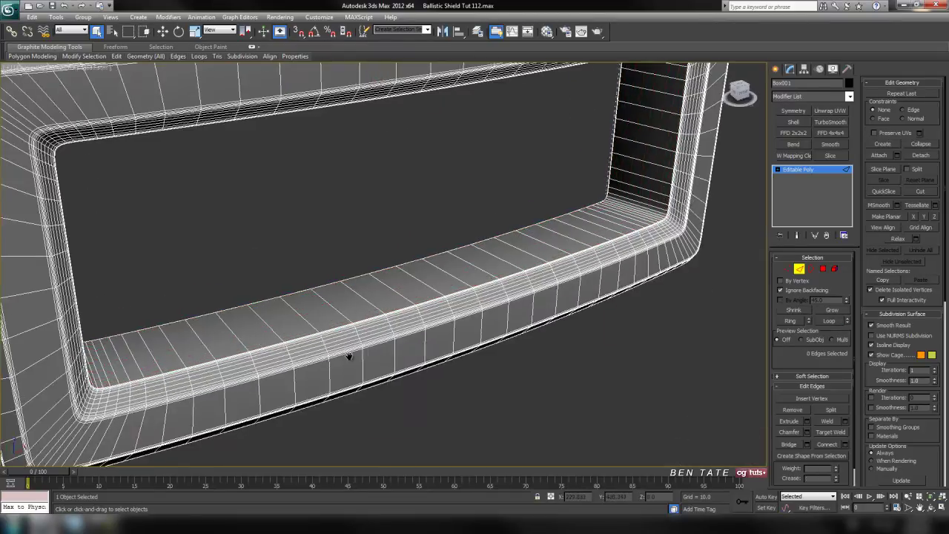
scroll(348, 359, "up", 5)
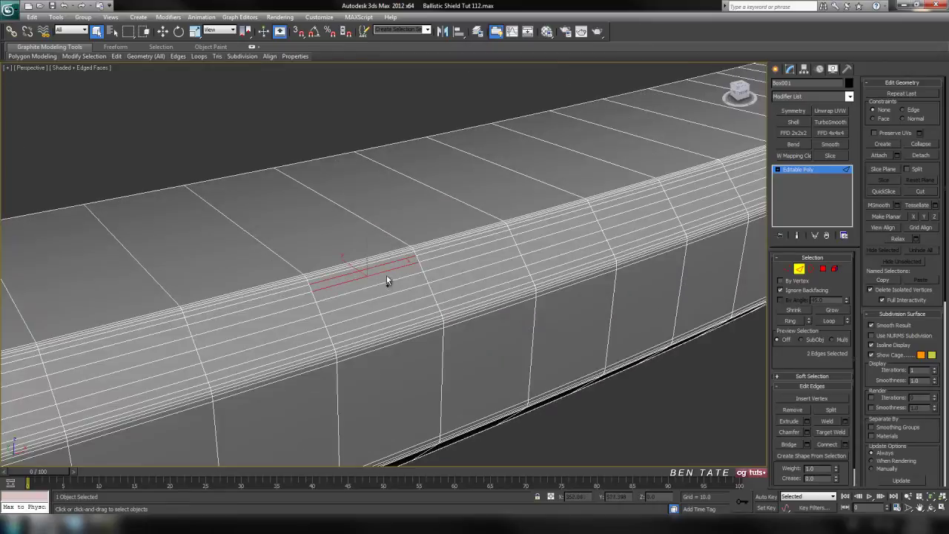
left_click(387, 284, "ctrl")
left_click(387, 295, "ctrl")
left_click(829, 320)
left_click(616, 372)
middle_click_drag(616, 371, 571, 250, "alt")
scroll(502, 347, "down", 4)
mouse_move(501, 347)
middle_mouse_down("alt")
mouse_move(508, 324)
mouse_move(557, 401)
mouse_move(404, 398)
mouse_move(494, 396)
mouse_move(455, 371)
mouse_move(518, 463)
middle_mouse_up("alt")
key("F4")
key("F4")
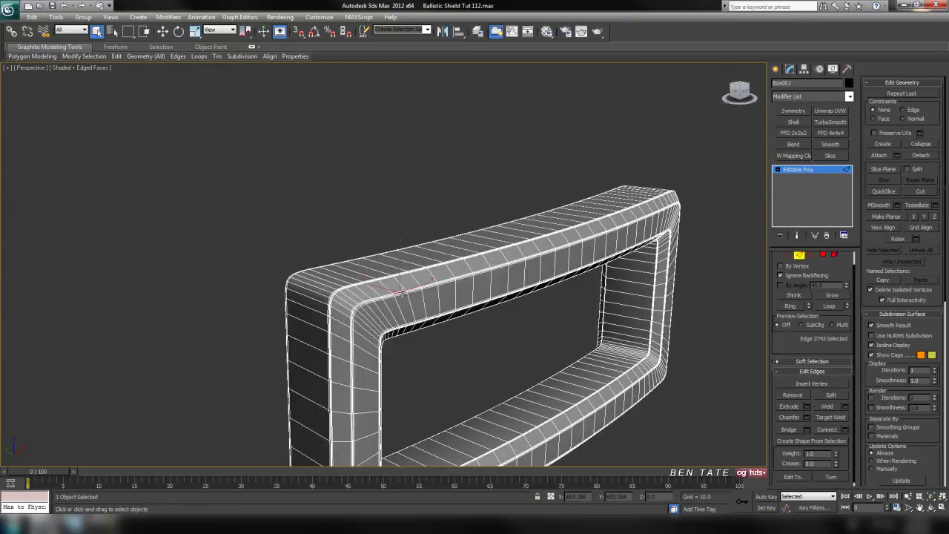
Step: Select intermediate edges within the tight bevels on the frame's front side, extend them to full loops, and remove them
key("z")
scroll(530, 378, "down", 4)
middle_click_drag(461, 348, 484, 383, "alt")
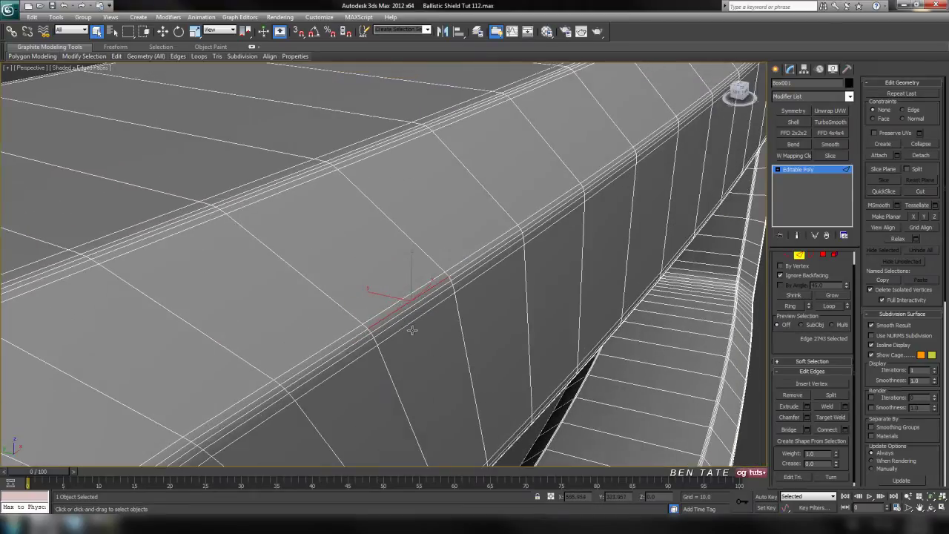
middle_click_drag(425, 357, 418, 303, "alt")
scroll(453, 353, "down", 3)
middle_click_drag(454, 352, 426, 223)
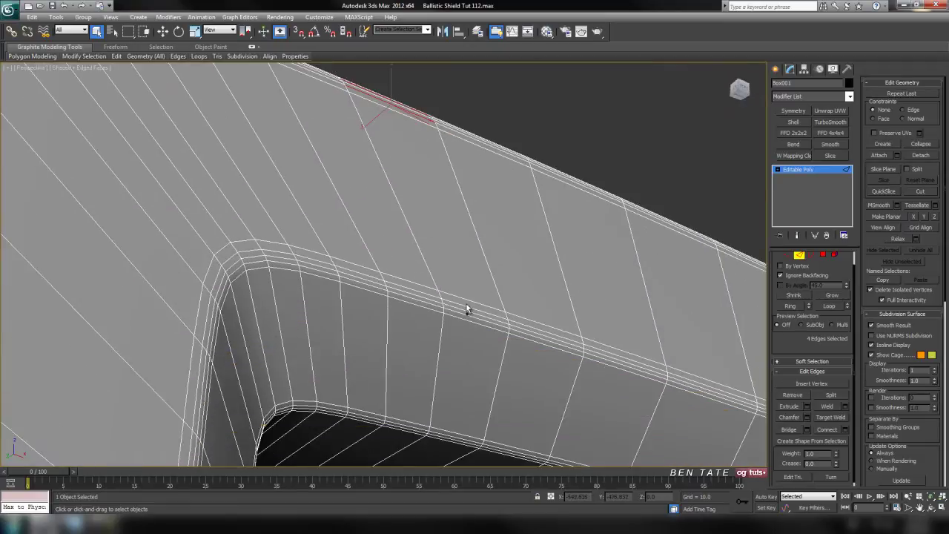
middle_click_drag(467, 317, 389, 295, "alt")
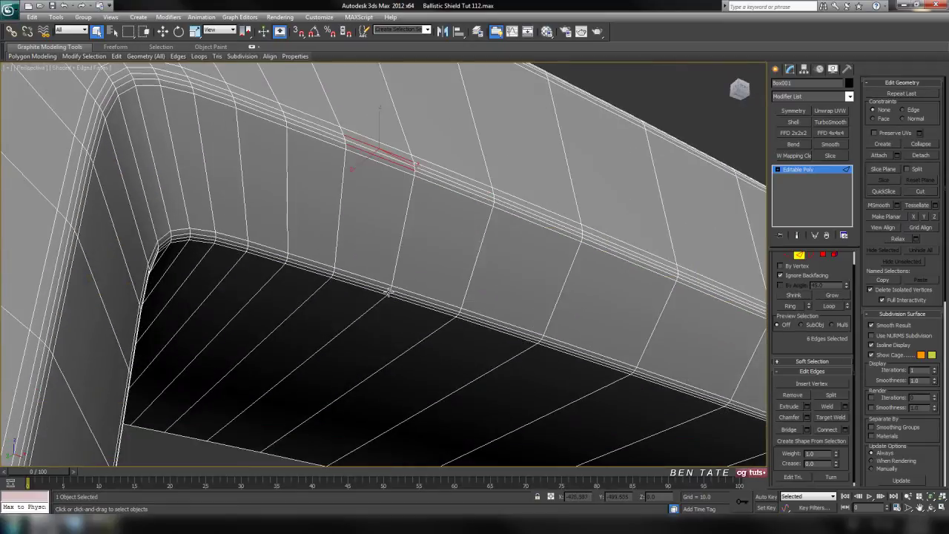
middle_click_drag(404, 437, 402, 270)
scroll(403, 270, "down", 5)
middle_click_drag(416, 303, 443, 320, "alt")
left_click(829, 308)
middle_click_drag(524, 227, 531, 348)
key("ctrl+BackSpace")
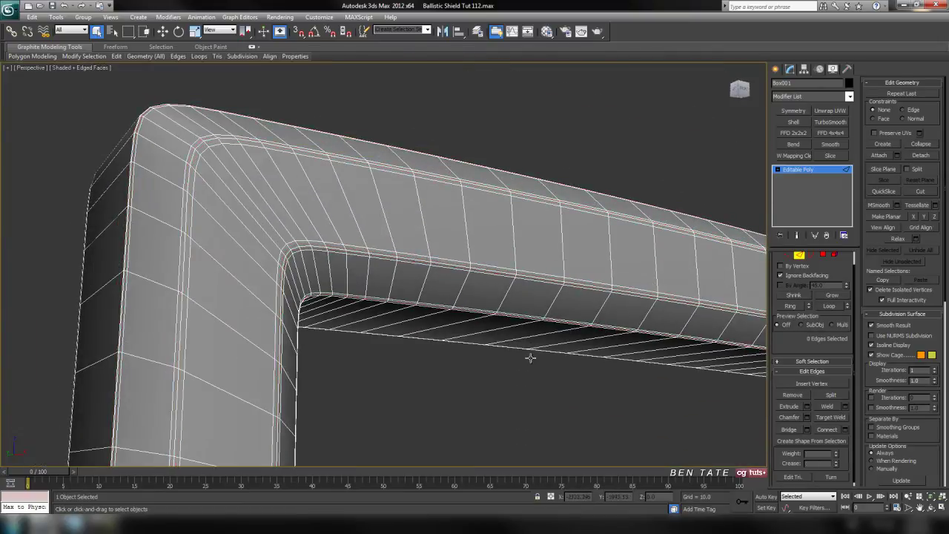
Step: Select five intermediate edges in the tight bevels along the frame's rear outer band and remove their full loops
middle_click_drag(350, 312, 607, 321, "alt")
key("z")
scroll(521, 317, "down", 4)
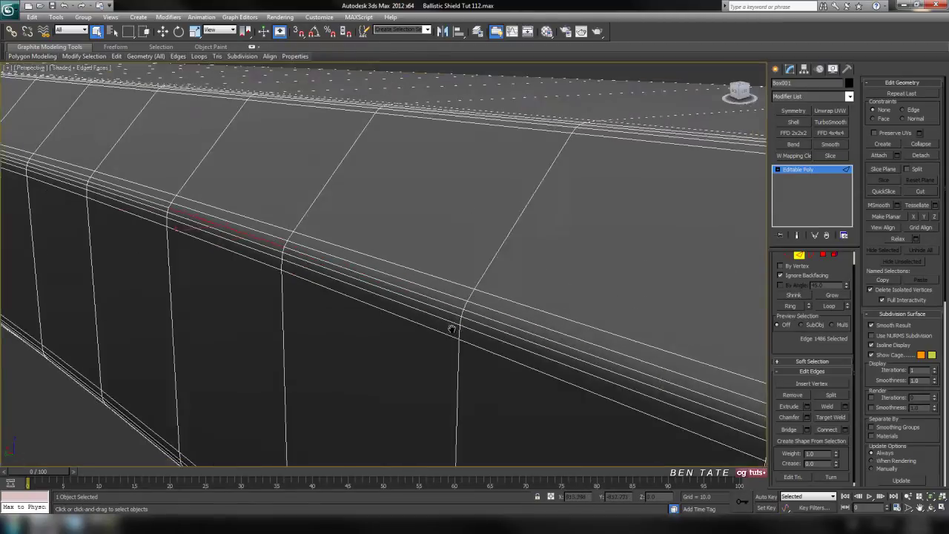
middle_click_drag(542, 354, 415, 306)
left_click(509, 357)
left_click(530, 344, "ctrl")
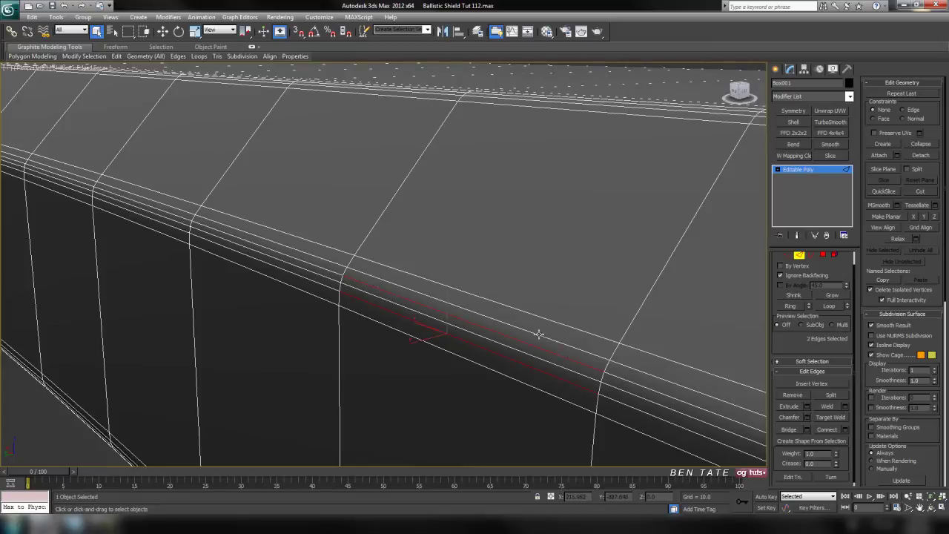
left_click(550, 322, "ctrl")
middle_click_drag(551, 322, 599, 306, "alt")
middle_click_drag(486, 359, 491, 333, "alt")
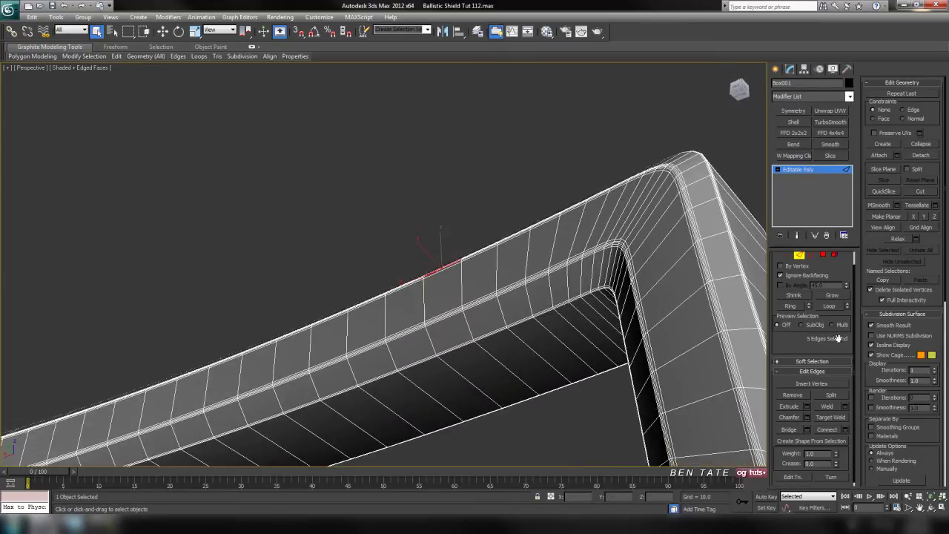
left_click(830, 306)
left_click(589, 338)
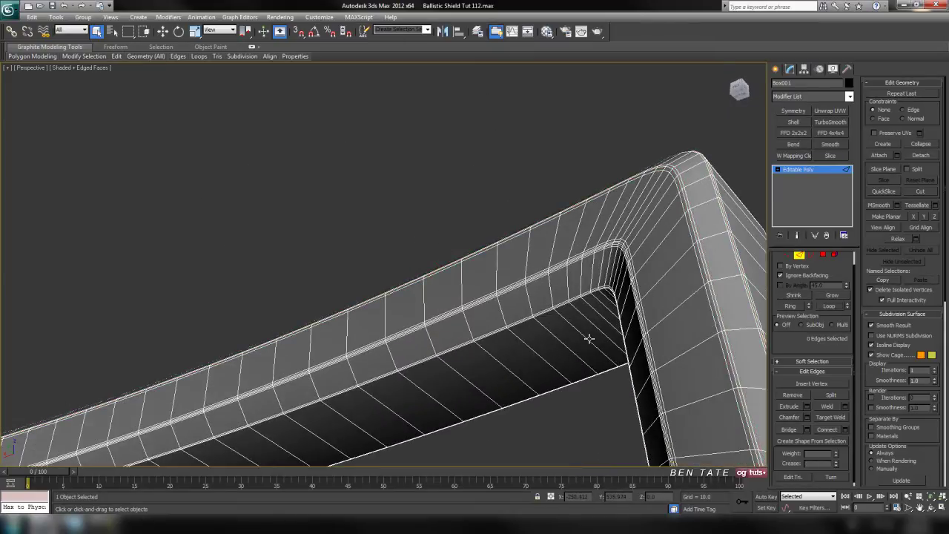
Step: Select the two intermediate edges in the tight bevel along the frame's front face, extend them to full loops, and remove them
left_click(442, 313)
scroll(445, 311, "up", 8)
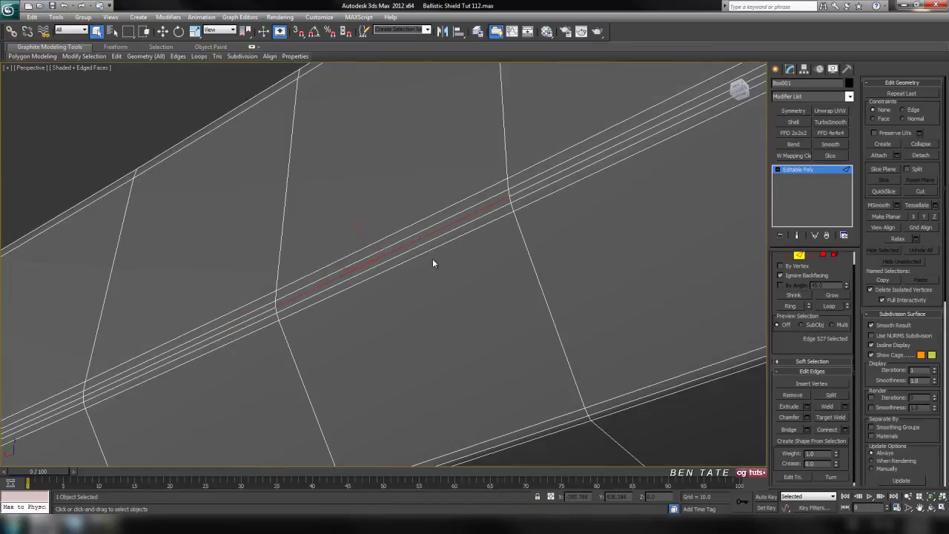
left_click(416, 235)
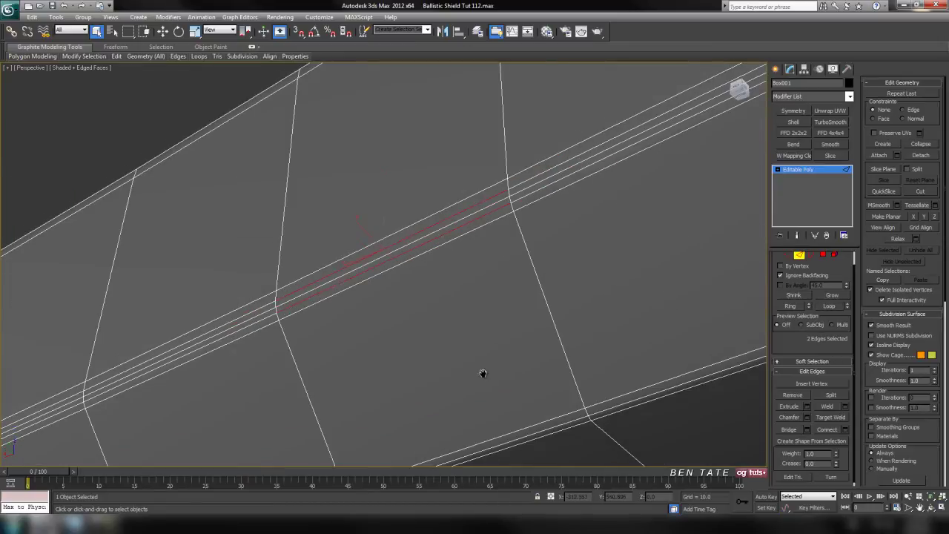
middle_click_drag(483, 375, 406, 233)
scroll(457, 286, "down", 4)
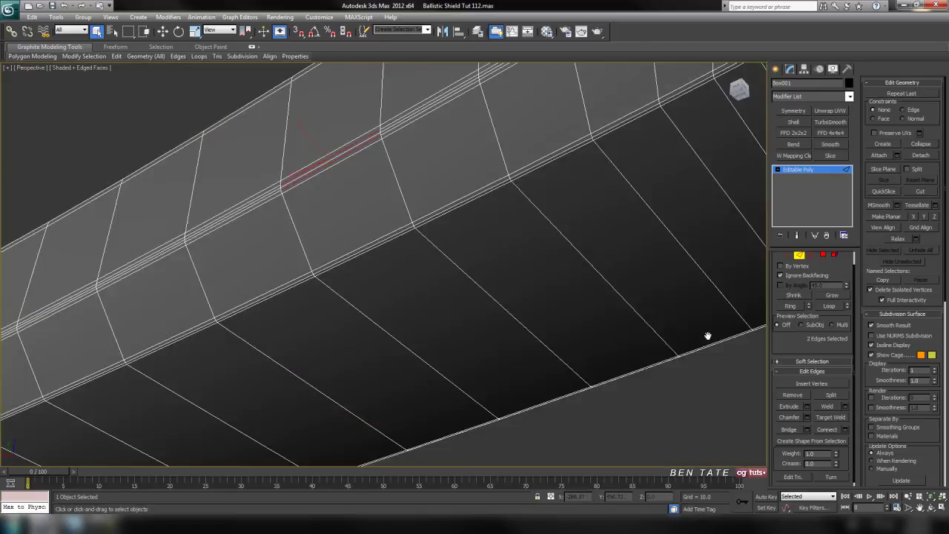
left_click(828, 305)
key("ctrl+d")
scroll(540, 278, "down", 2)
scroll(540, 278, "down", 5)
middle_click_drag(537, 288, 660, 376, "alt")
scroll(395, 287, "up", 10)
left_click(396, 288)
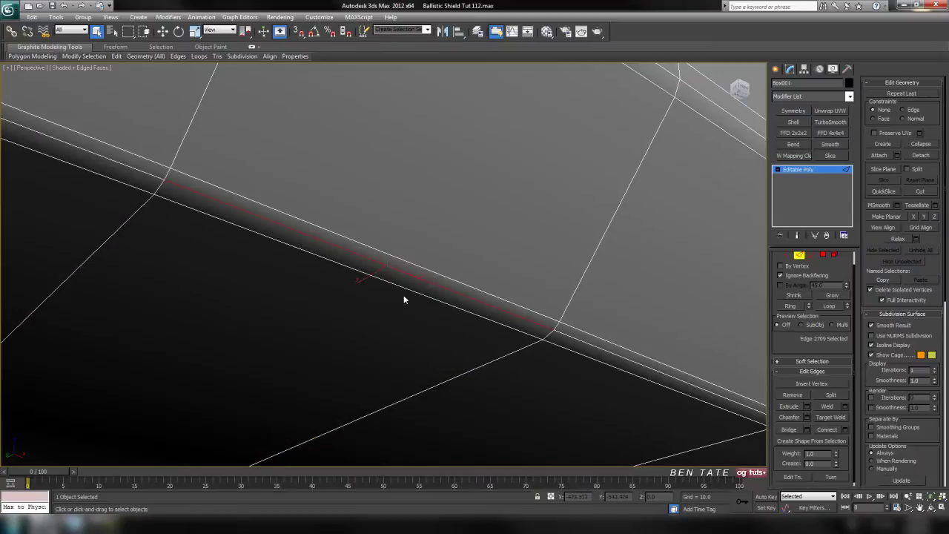
scroll(404, 299, "down", 15)
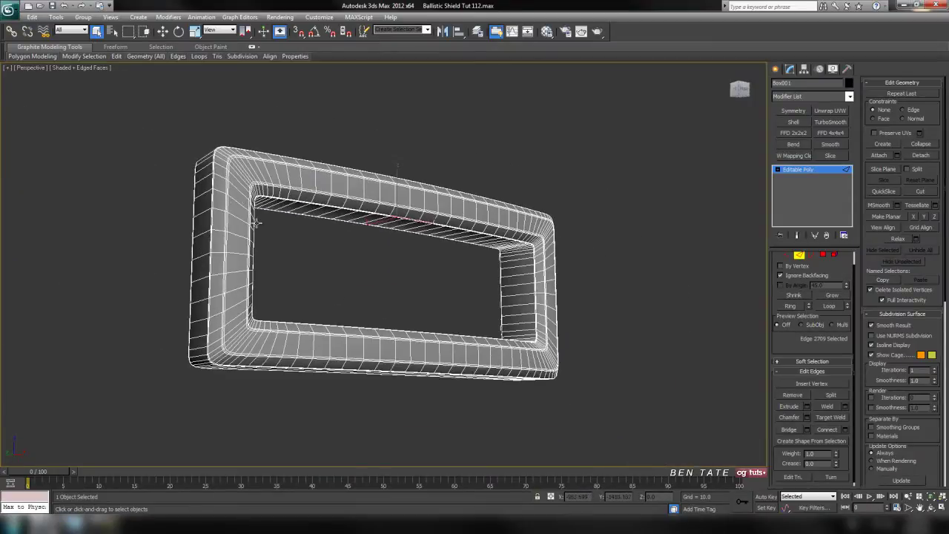
Step: In the front view, select the cross edges along the frame's short left side and remove their full loops
key("alt+w")
right_click(578, 207)
key("alt+w")
scroll(509, 262, "down", 10)
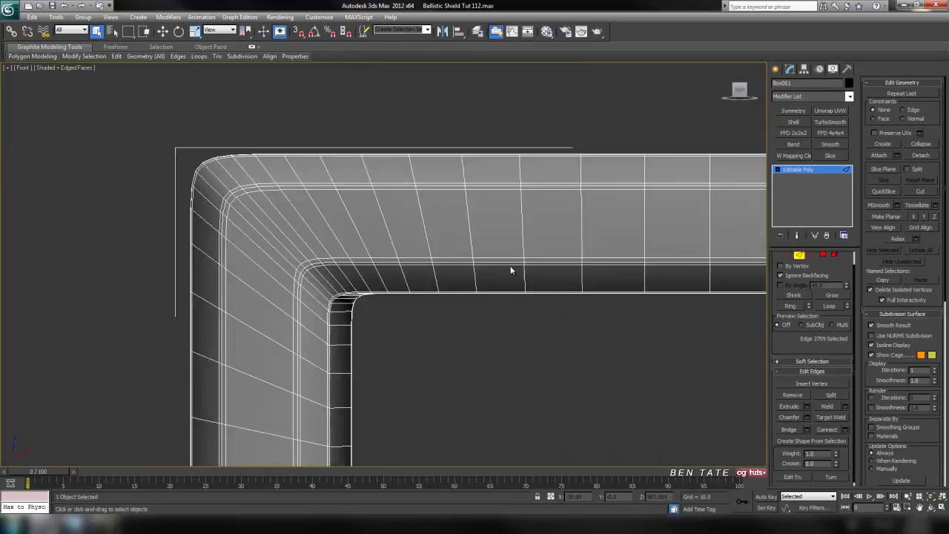
middle_click_drag(492, 342, 533, 258)
scroll(485, 256, "up", 3)
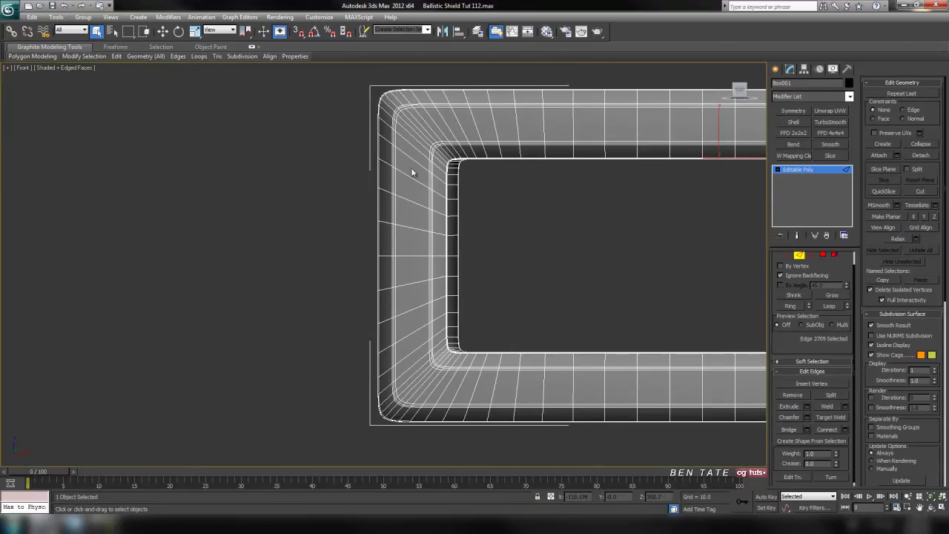
left_click_drag(410, 160, 416, 358)
left_click(566, 293)
middle_click_drag(567, 293, 509, 298)
Step: Select the nine cross edges along the frame's short right side, extend them to full loops, and remove them
middle_click_drag(599, 321, 258, 319)
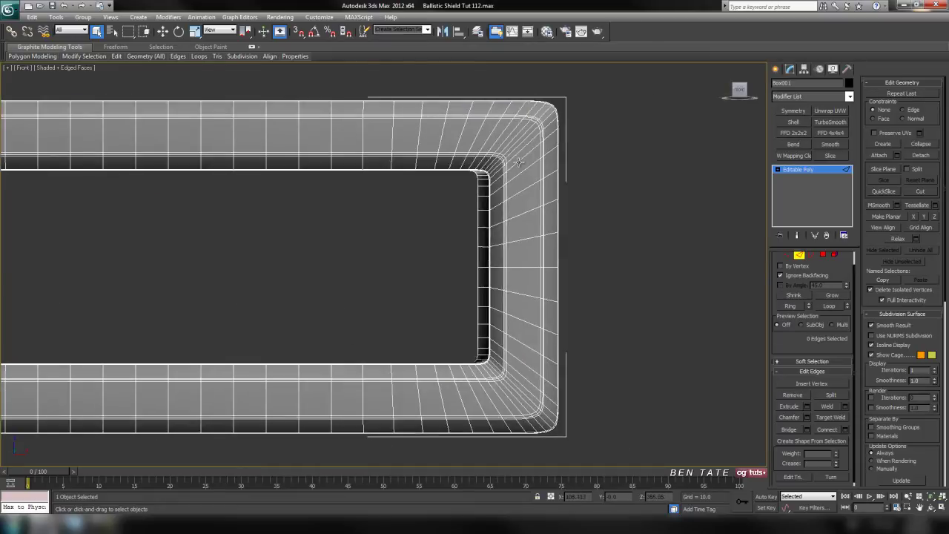
left_click_drag(518, 357, 519, 361)
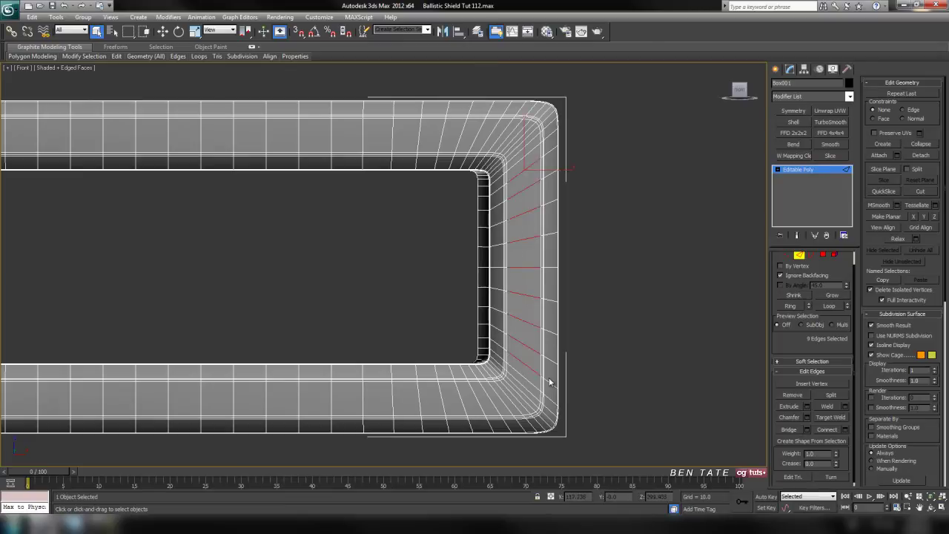
left_click(838, 307)
middle_click_drag(612, 306, 639, 304)
key("ctrl+BackSpace")
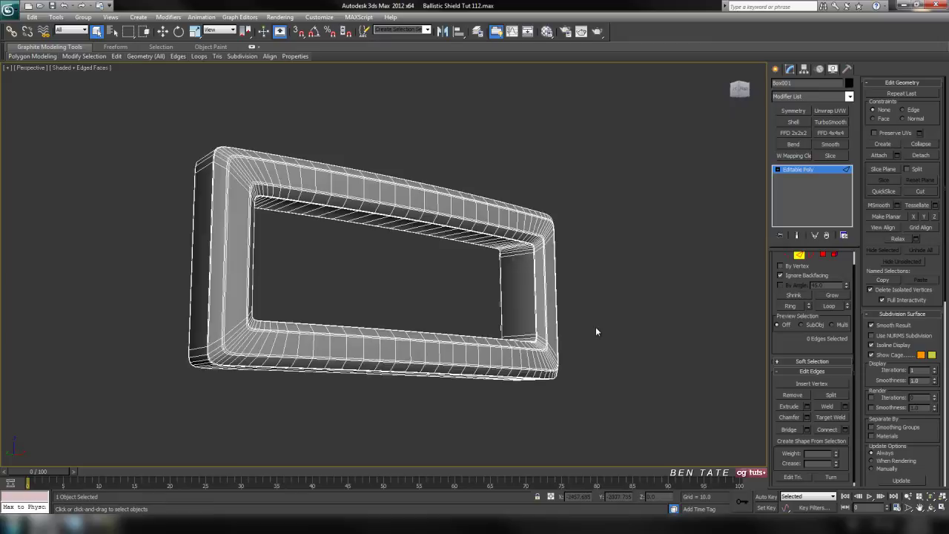
Step: Examine the frame's shading and remaining edges from all around, with the edge display both off and on
mouse_move(595, 326)
middle_mouse_down("alt")
mouse_move(594, 356)
mouse_move(538, 360)
mouse_move(623, 351)
mouse_move(638, 311)
mouse_move(655, 358)
mouse_move(514, 324)
mouse_move(449, 334)
mouse_move(447, 312)
mouse_move(469, 310)
mouse_move(417, 298)
mouse_move(458, 299)
mouse_move(423, 322)
mouse_move(438, 317)
middle_mouse_up("alt")
key("F4")
key("F4")
middle_click_drag(334, 173, 629, 372, "alt")
scroll(502, 375, "up", 3)
scroll(491, 340, "down", 3)
middle_click_drag(464, 362, 559, 328, "alt")
middle_click_drag(317, 239, 329, 339, "alt")
middle_click_drag(509, 314, 653, 317, "alt")
middle_click_drag(512, 249, 566, 269, "alt")
mouse_move(381, 279)
middle_mouse_down("alt")
mouse_move(475, 304)
mouse_move(402, 349)
mouse_move(470, 377)
mouse_move(462, 366)
middle_mouse_up("alt")
key("F4")
mouse_move(414, 310)
middle_mouse_down("alt")
mouse_move(436, 328)
mouse_move(531, 360)
mouse_move(435, 348)
middle_mouse_up("alt")
key("F4")
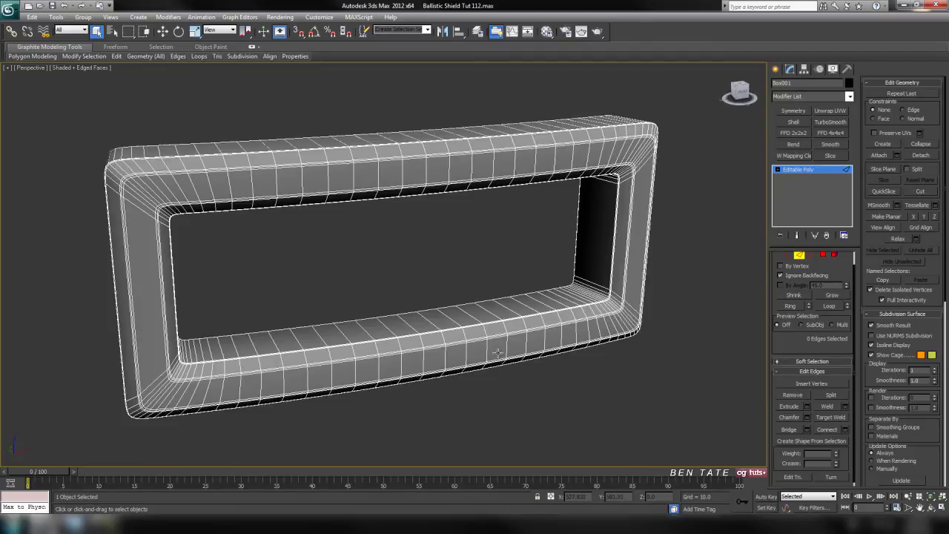
Step: Leave edge editing on the frame and unhide all parts of the shield
left_click(798, 255)
middle_click_drag(725, 309, 497, 286, "alt")
right_click(531, 273)
left_click(579, 230)
scroll(505, 287, "down", 3)
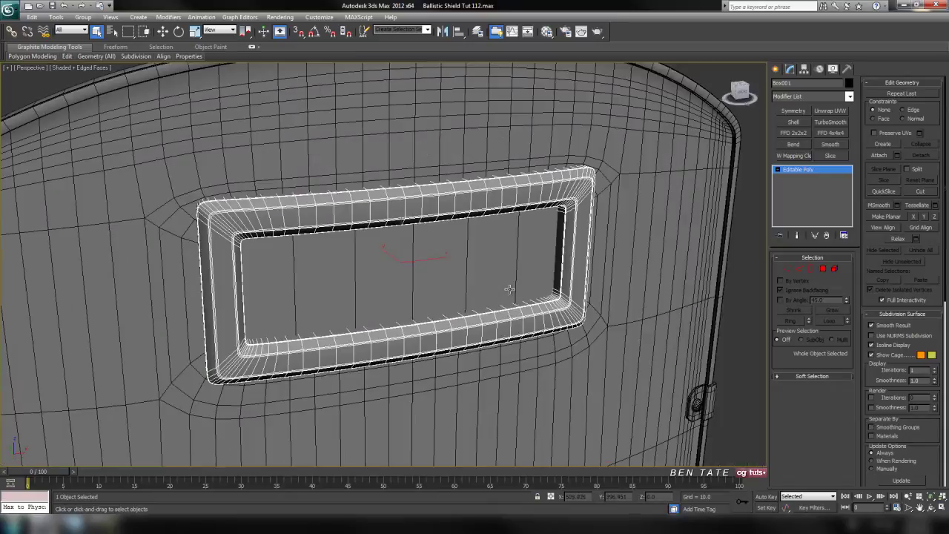
Step: Hide the viewing window frame, the main shield panel, and the window glass
right_click(510, 285)
left_click(532, 256)
left_click(629, 258)
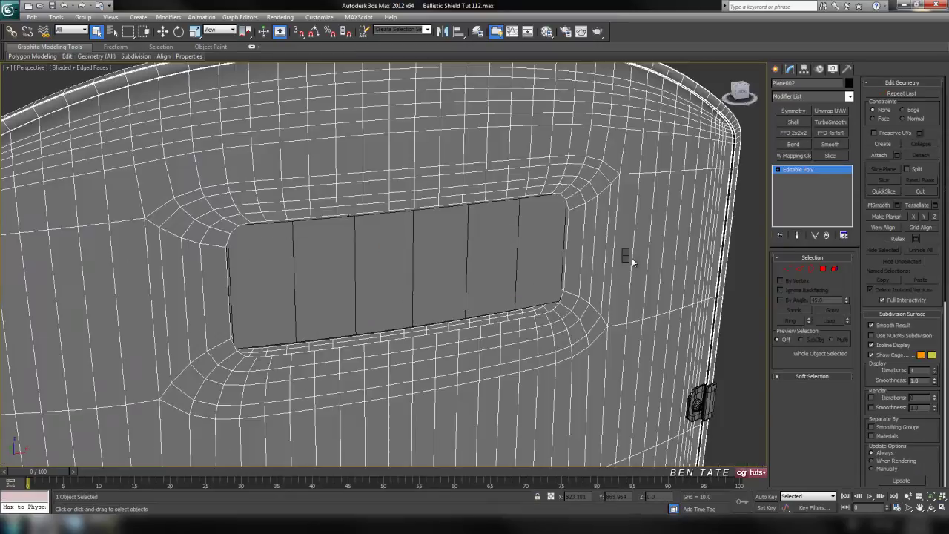
right_click(628, 255)
left_click(651, 228)
left_click(505, 289)
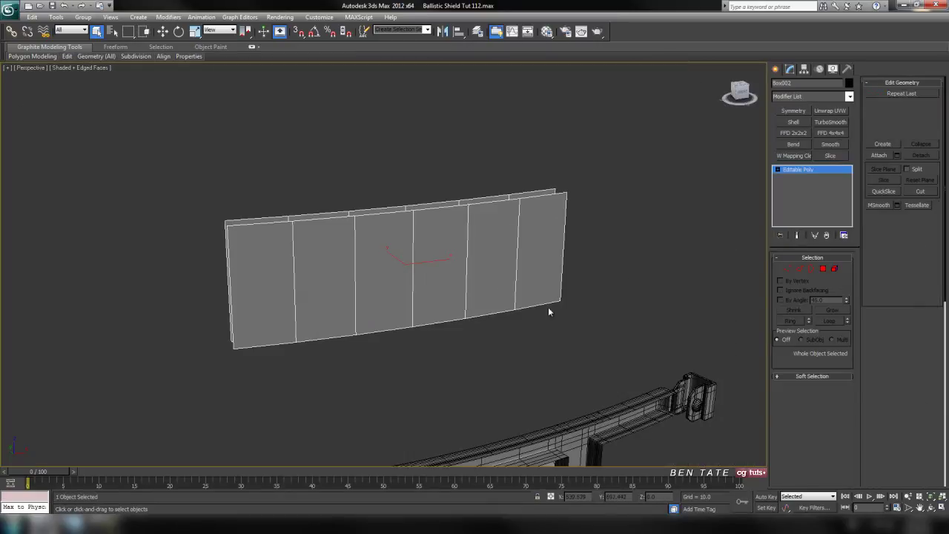
right_click(528, 267)
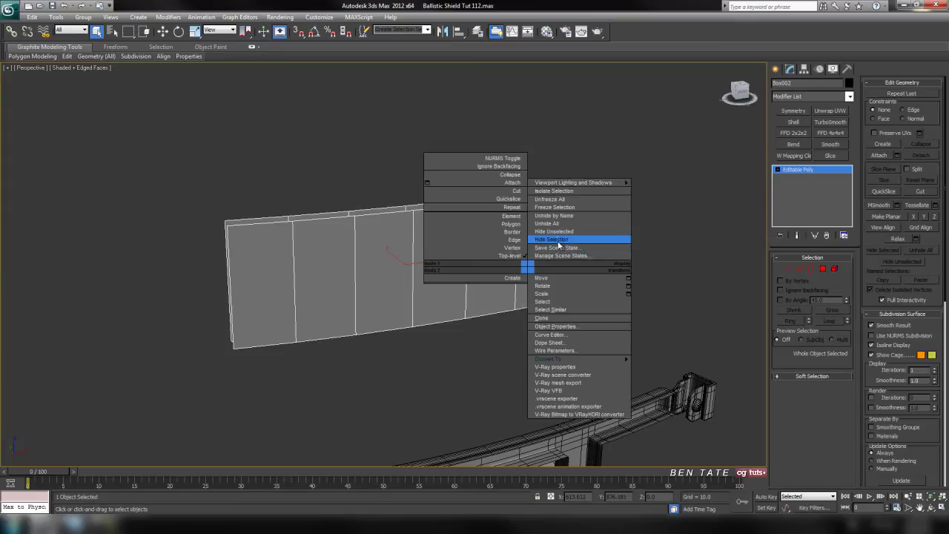
left_click(556, 242)
Step: Select the curved arm strap and hide all other objects
middle_click_drag(570, 376, 553, 191)
middle_click_drag(538, 353, 550, 222)
scroll(519, 309, "down", 2)
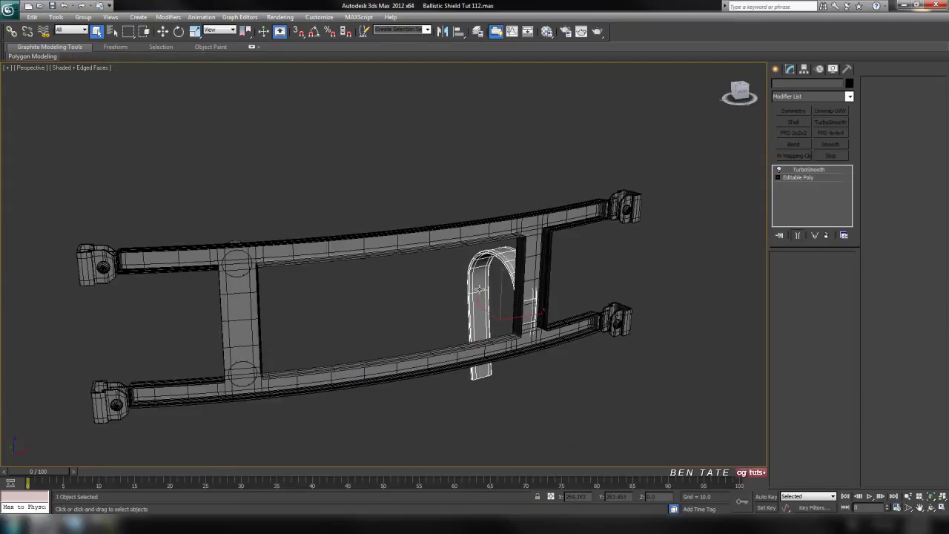
left_click(479, 289)
key("z")
middle_click_drag(542, 356, 592, 332, "alt")
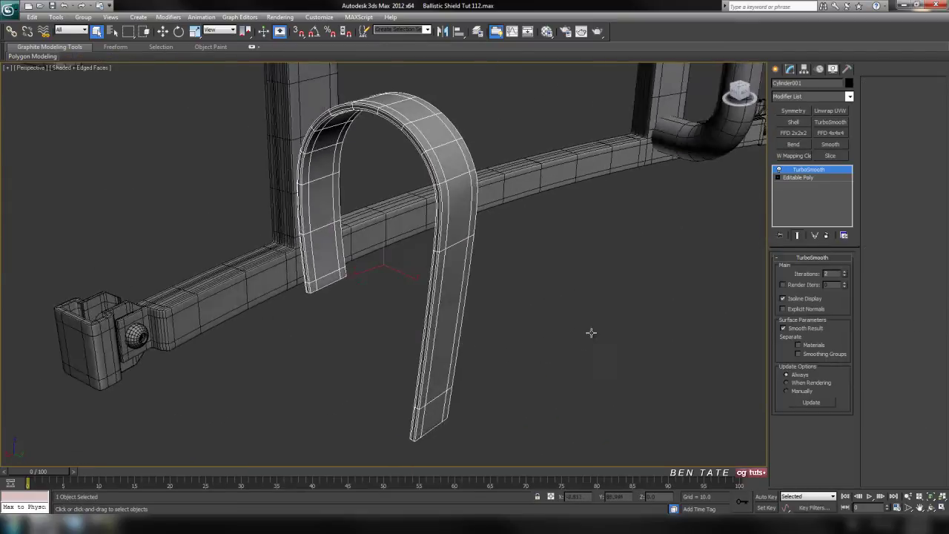
right_click(557, 321)
left_click(601, 290)
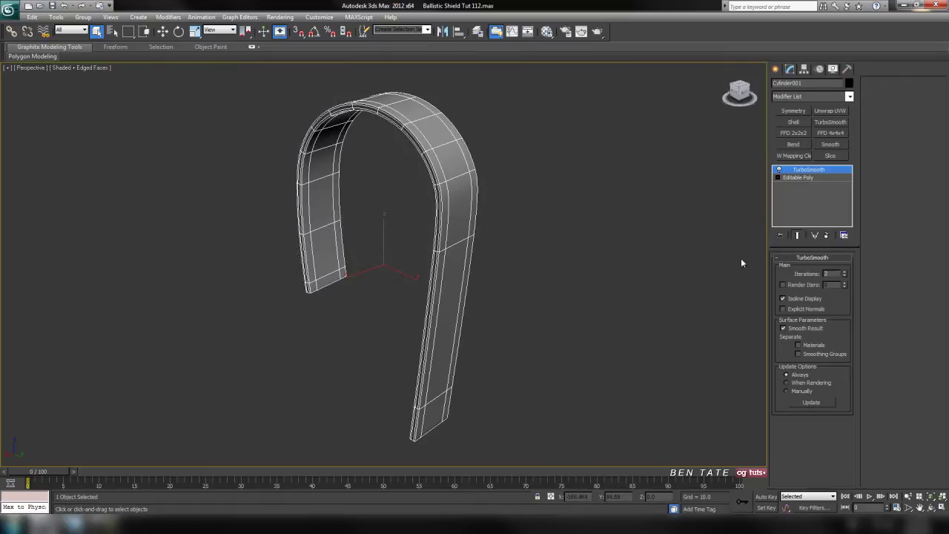
Step: Turn off Isoline Display in the strap's TurboSmooth and convert the strap to an Editable Poly
left_click(782, 297)
middle_click_drag(729, 312, 593, 306, "alt")
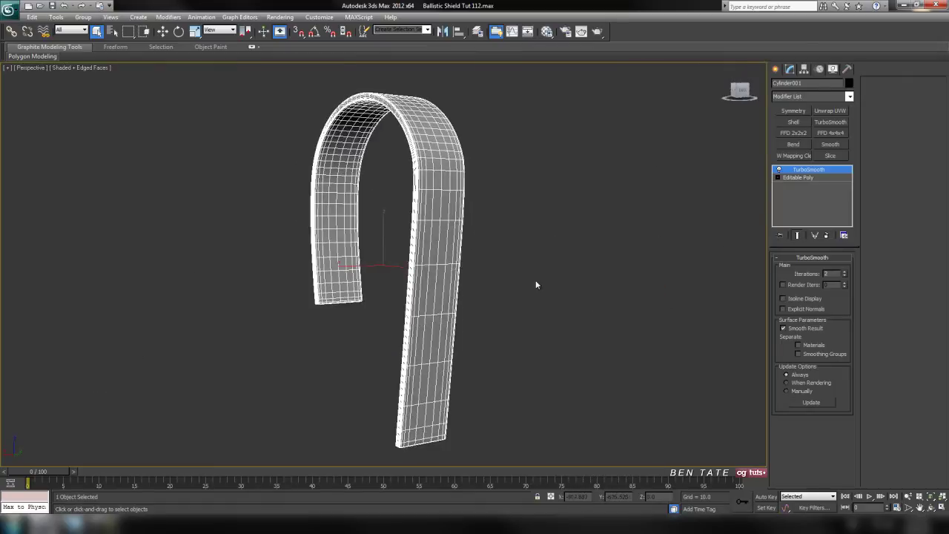
right_click(466, 213)
mouse_move(528, 306)
left_click(592, 310)
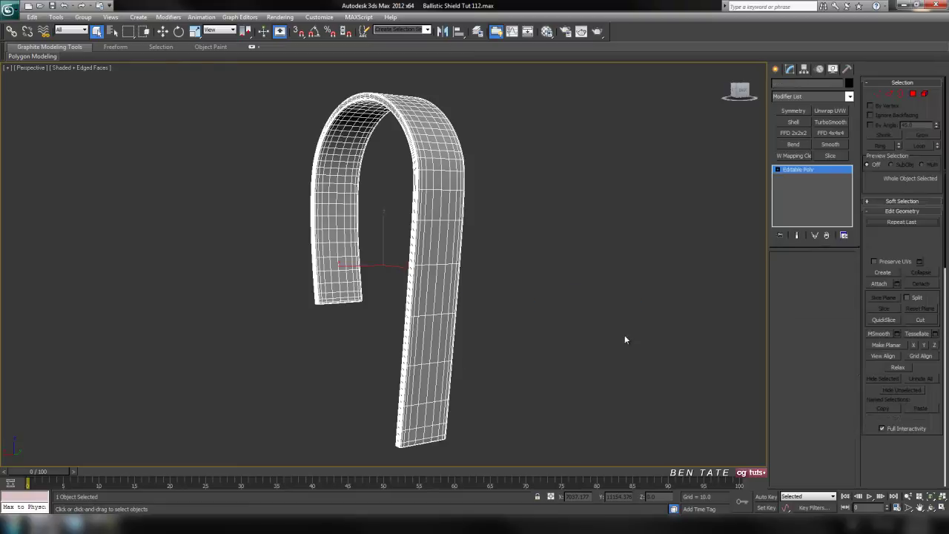
Step: Select the intermediate lengthwise edges on the strap's broad face and extend the selection to full loops
key("2")
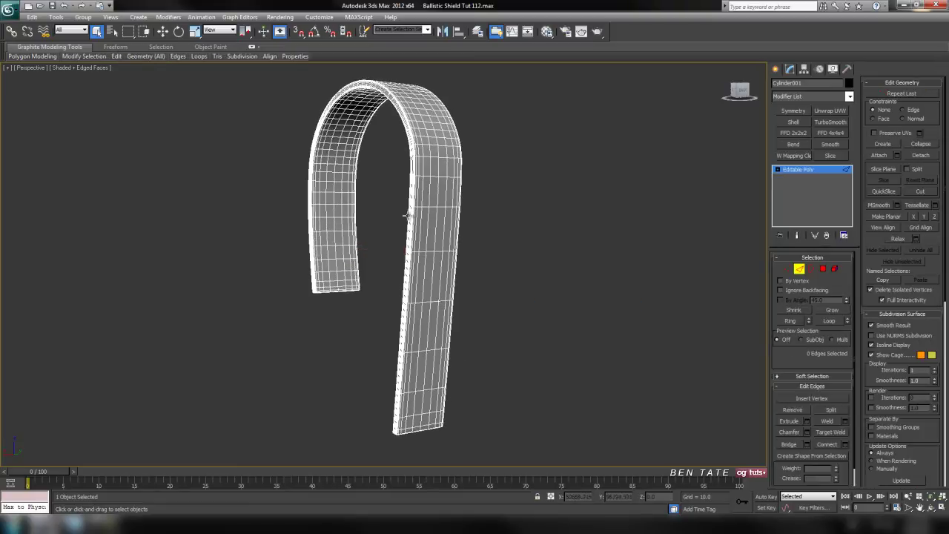
key("z")
middle_click_drag(444, 265, 460, 178, "alt")
middle_click_drag(460, 178, 509, 346)
middle_click_drag(467, 313, 446, 286, "alt")
left_click(439, 267)
left_click(445, 270)
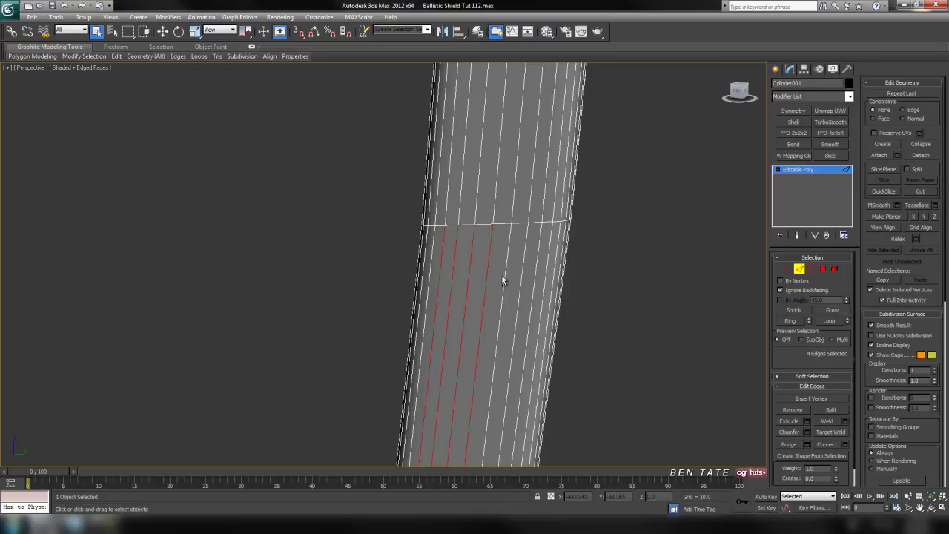
left_click(544, 280, "ctrl")
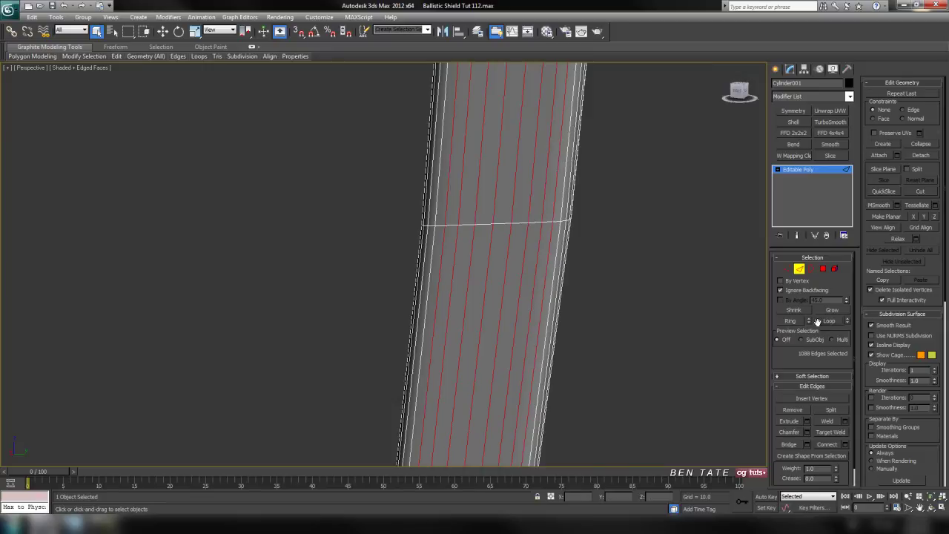
left_click(821, 321)
scroll(678, 329, "down", 4)
scroll(630, 330, "down", 5)
scroll(579, 331, "up", 4)
middle_click_drag(570, 330, 508, 353, "alt")
left_click(510, 356)
Step: Select seven intermediate lengthwise edges across the strap's outer face, extend them to full loops, and remove them
middle_click_drag(25, 298, 252, 319, "alt")
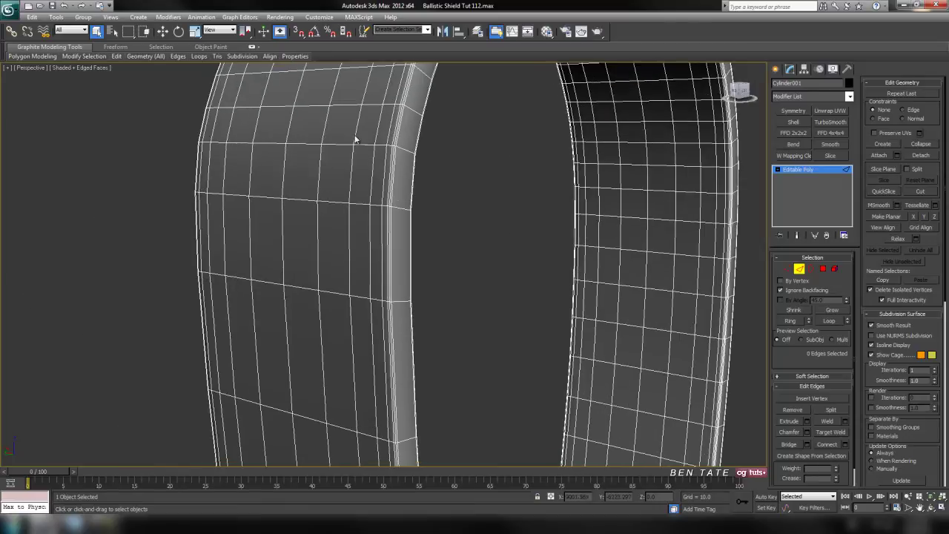
key("alt+w")
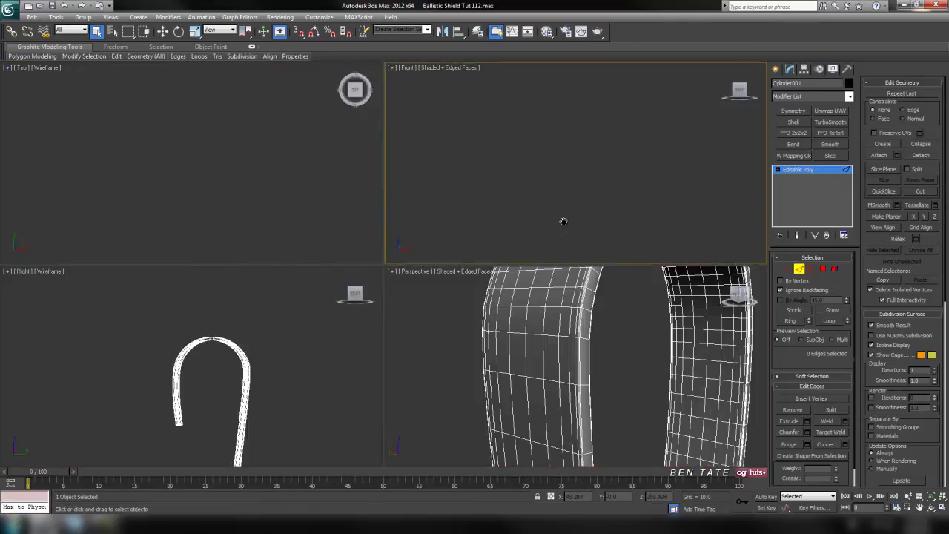
key("alt+w")
key("alt+w")
key("alt+w")
middle_click_drag(498, 352, 416, 228, "alt")
middle_click_drag(479, 298, 462, 311)
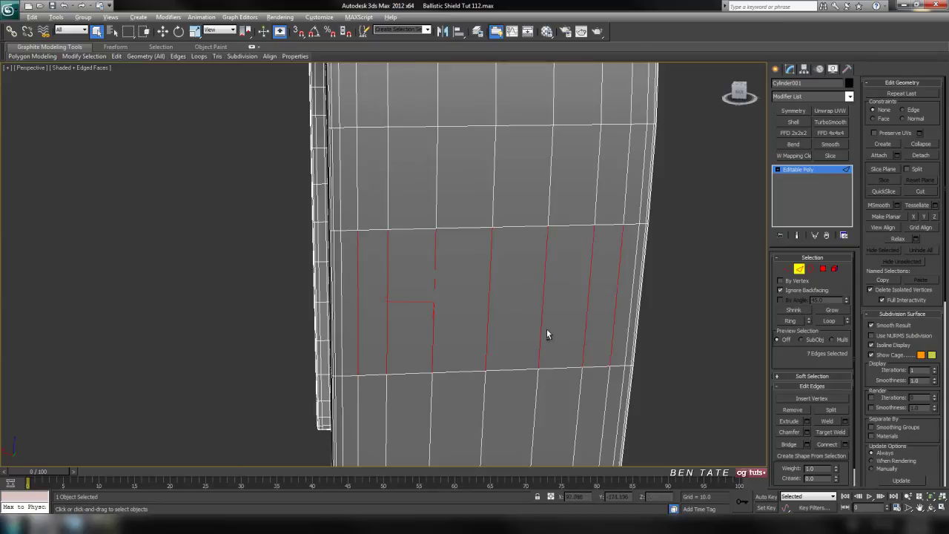
middle_click_drag(536, 331, 575, 327, "alt")
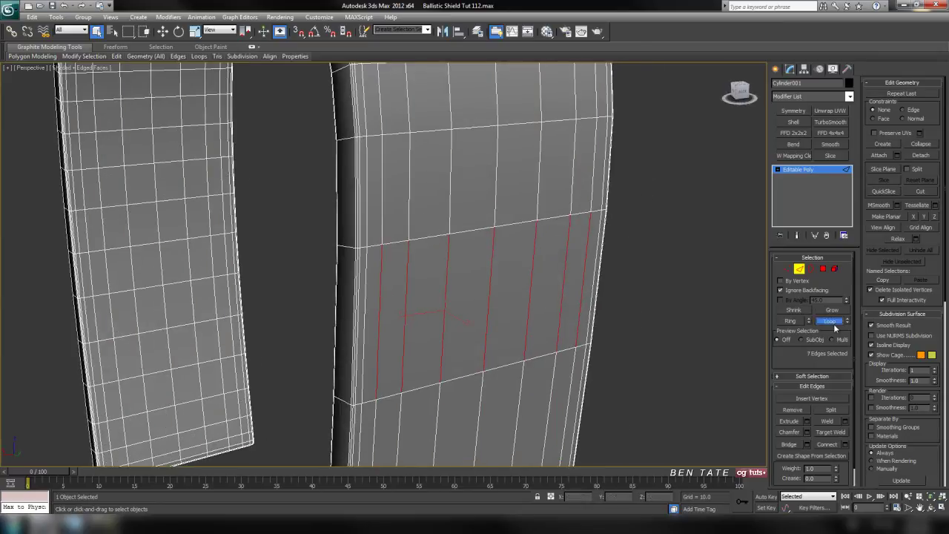
left_click(829, 320)
scroll(621, 321, "down", 5)
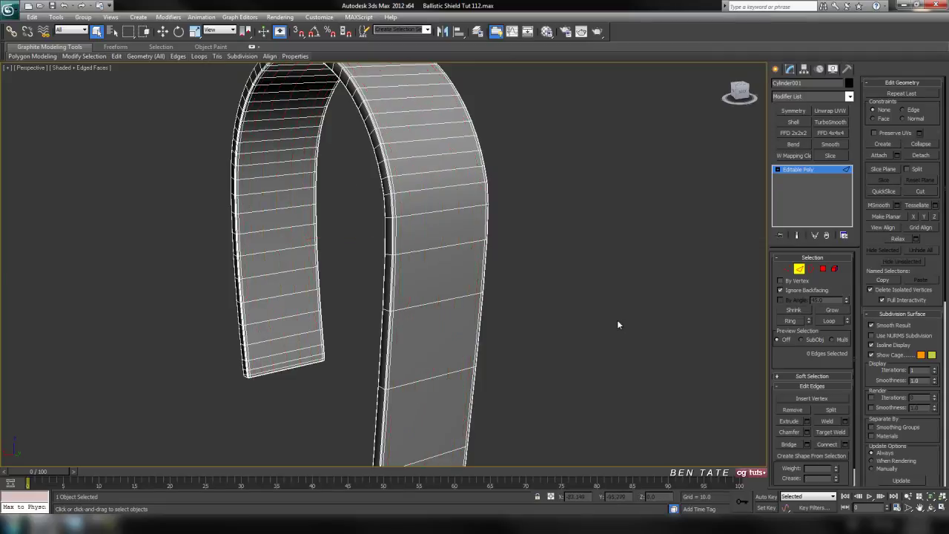
Step: Select the intermediate lengthwise edges in two of the tight bevels along the strap's long edges
scroll(394, 209, "up", 5)
mouse_move(398, 264)
middle_mouse_down("alt")
mouse_move(426, 292)
mouse_move(418, 236)
mouse_move(390, 249)
middle_mouse_up("alt")
scroll(390, 250, "down", 2)
middle_click_drag(479, 292, 436, 306, "alt")
left_click(508, 202)
middle_click_drag(238, 276, 378, 271, "alt")
middle_click_drag(216, 257, 289, 266, "alt")
middle_click_drag(289, 267, 443, 366)
left_click(464, 206, "ctrl")
Step: Add the intermediate edges of the strap's remaining long bevels to the selection and remove their full loops
middle_click_drag(383, 270, 504, 287, "alt")
middle_click_drag(504, 287, 424, 330)
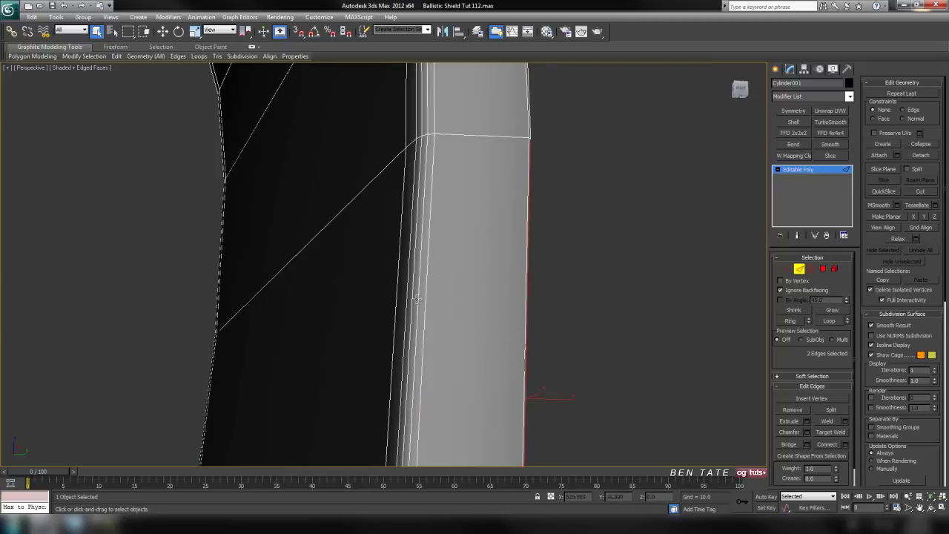
left_click(418, 275, "ctrl")
middle_click_drag(398, 282, 284, 278, "alt")
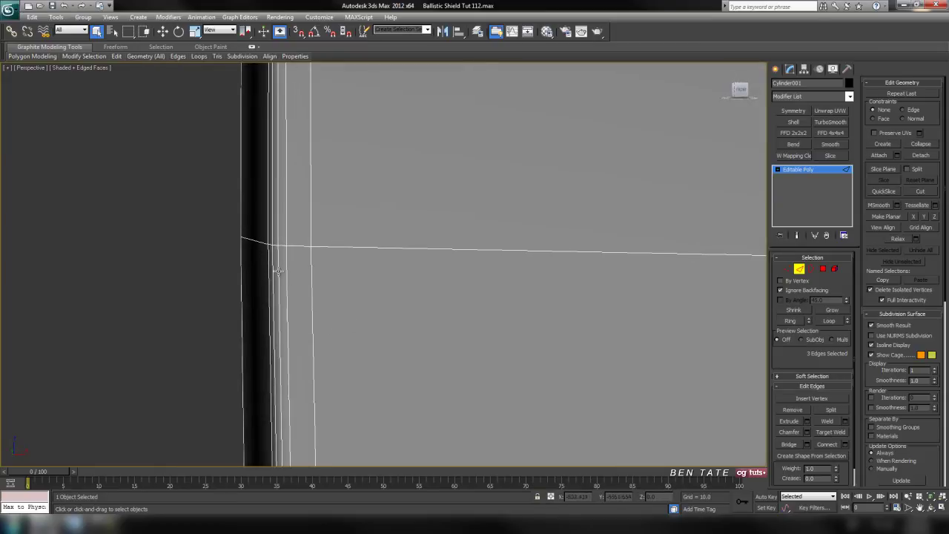
left_click(475, 366)
key("z")
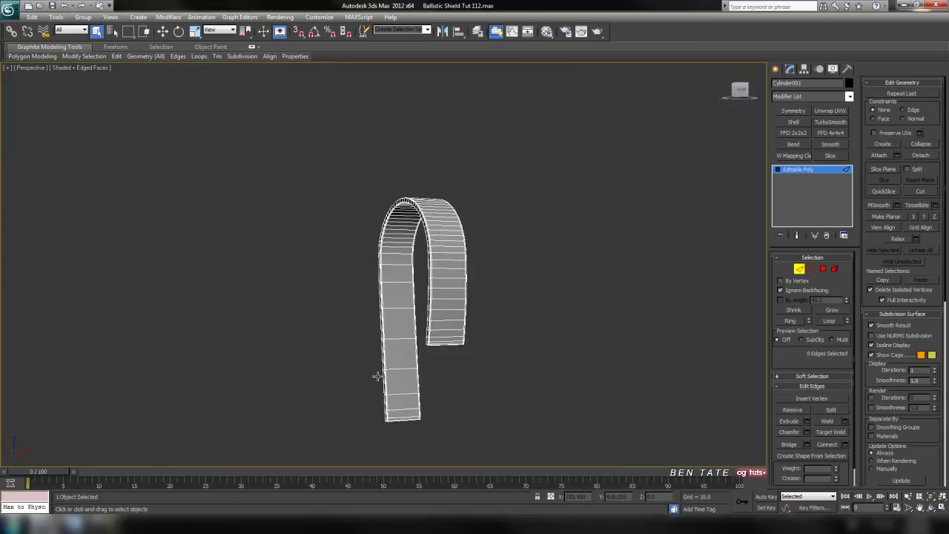
Step: Select the intermediate edges in the bevels at the strap's ends and remove them
middle_click_drag(411, 374, 367, 306)
scroll(423, 304, "up", 6)
middle_click_drag(419, 357, 412, 246)
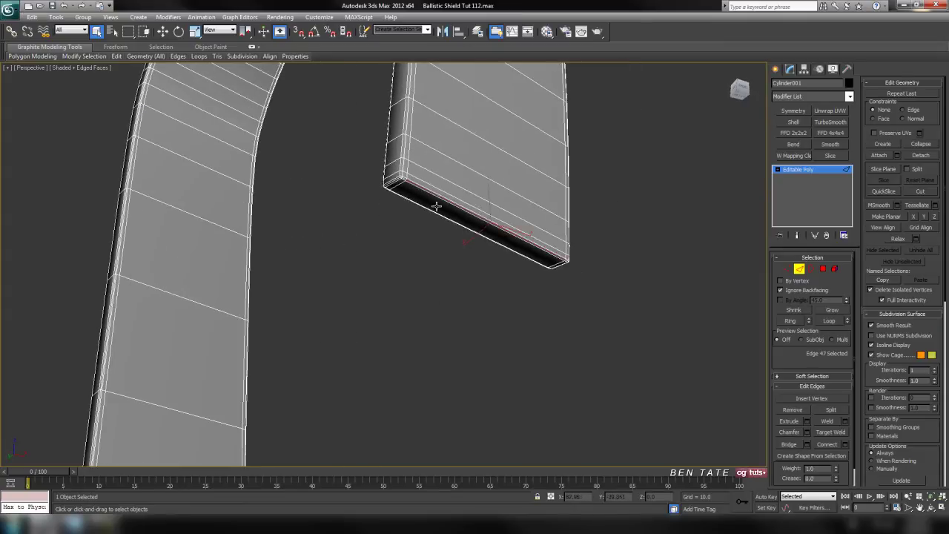
scroll(436, 199, "up", 3)
middle_click_drag(433, 333, 445, 370)
scroll(445, 371, "up", 4)
middle_click_drag(326, 329, 567, 399)
middle_click_drag(479, 369, 547, 312)
scroll(423, 301, "down", 4)
scroll(518, 338, "down", 5)
middle_click_drag(514, 402, 515, 356)
scroll(514, 356, "down", 5)
middle_click_drag(455, 374, 400, 423)
scroll(484, 383, "down", 3)
Step: Leave edge editing, check the strap's shading with the edge display off, and unhide all parts of the shield
left_click(804, 268)
key("F4")
mouse_move(620, 280)
middle_mouse_down("alt")
mouse_move(553, 334)
mouse_move(570, 343)
middle_mouse_up("alt")
middle_click_drag(678, 389, 568, 333, "alt")
right_click(563, 329)
left_click(605, 286)
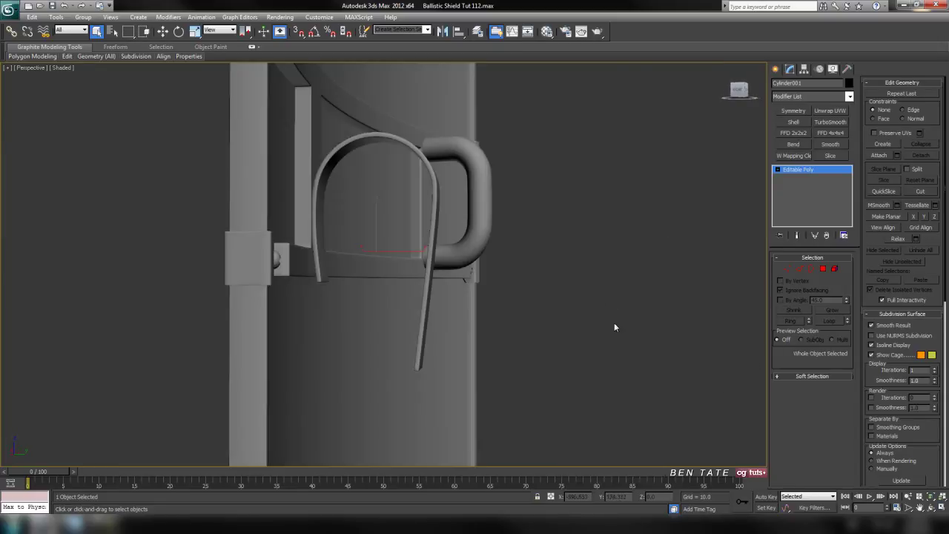
Step: Turn the edge display back on, select the D-shaped handle, and hide all other objects
key("F4")
mouse_move(578, 274)
middle_mouse_down("alt")
mouse_move(547, 304)
mouse_move(563, 254)
middle_mouse_up("alt")
left_click(585, 212)
right_click(631, 299)
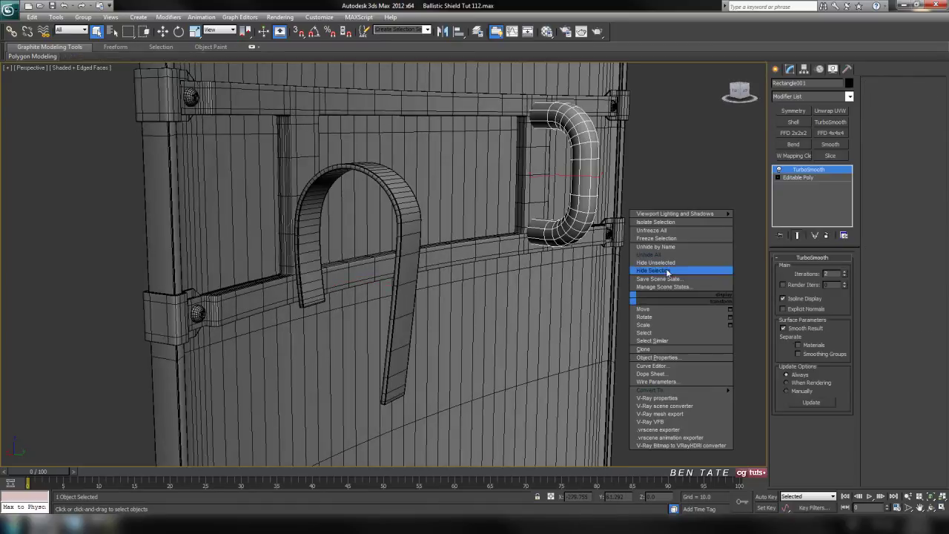
left_click(655, 262)
key("z")
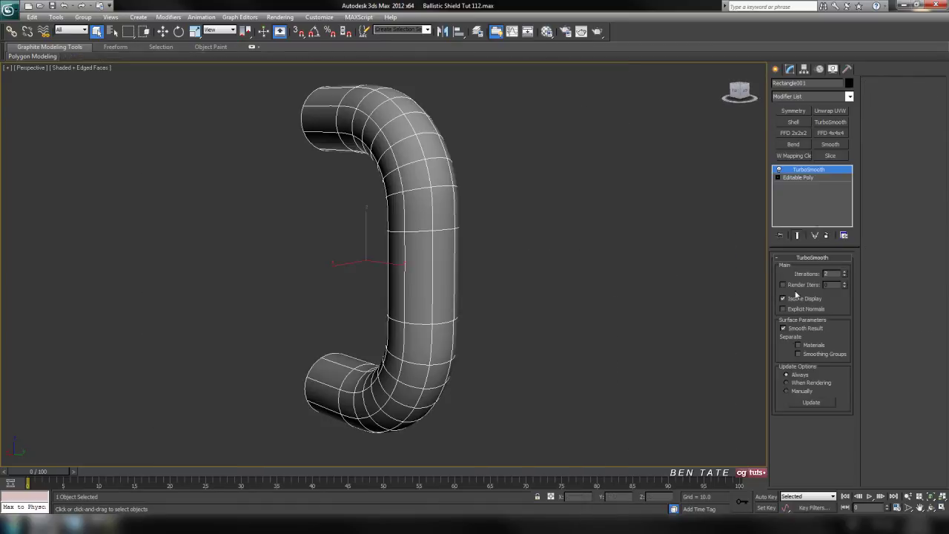
Step: Turn off TurboSmooth's Isoline Display on the handle and convert the handle to Editable Poly
left_click(790, 299)
right_click(449, 218)
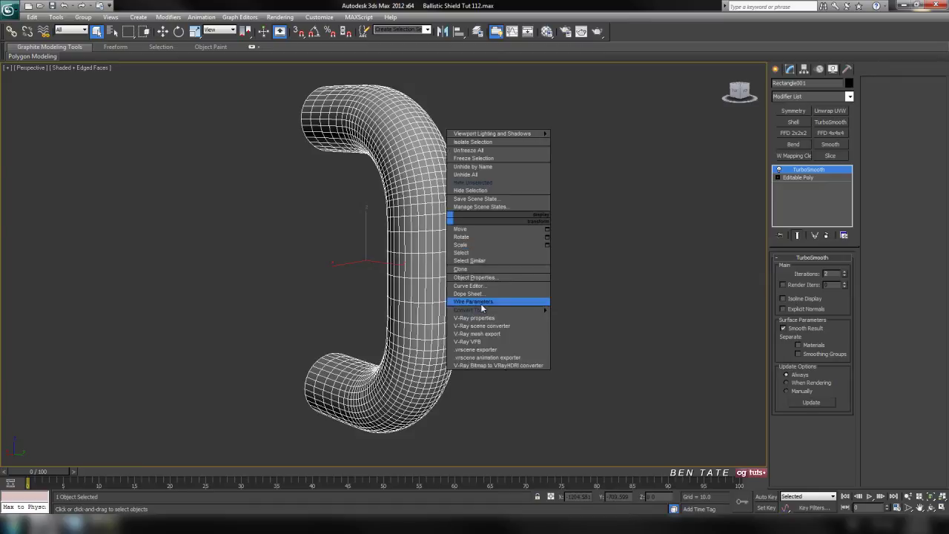
mouse_move(498, 311)
left_click(563, 317)
Step: Select the four intermediate edges along the handle's upper straight end, extend them to full loops, and remove them
middle_click_drag(510, 271, 580, 238, "alt")
middle_click_drag(511, 285, 559, 205, "alt")
middle_click_drag(388, 163, 426, 241)
scroll(426, 241, "up", 3)
middle_click_drag(438, 171, 763, 304, "alt")
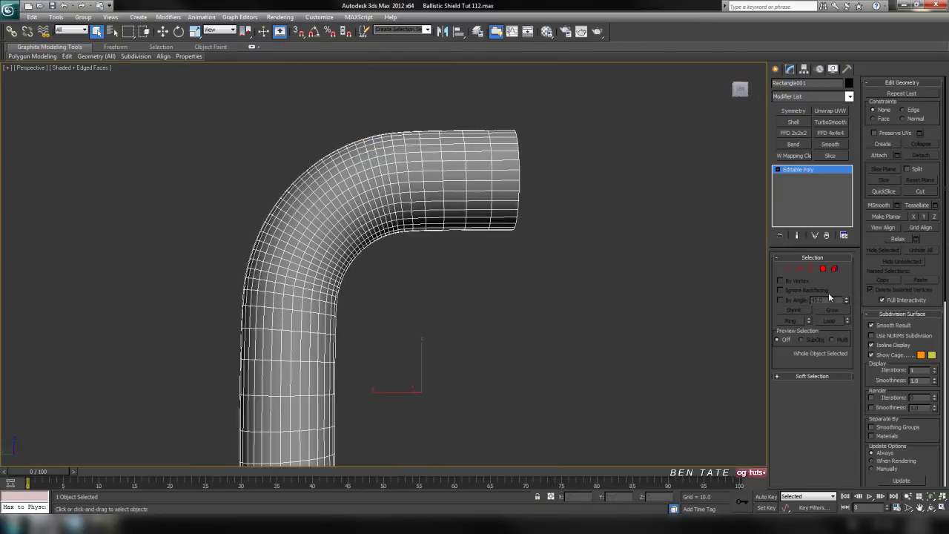
left_click(799, 271)
middle_click_drag(519, 214, 506, 252)
left_click(478, 217)
left_click(452, 217, "ctrl")
left_click(429, 217, "ctrl")
left_click(410, 218, "ctrl")
left_click(833, 322)
left_click(562, 298)
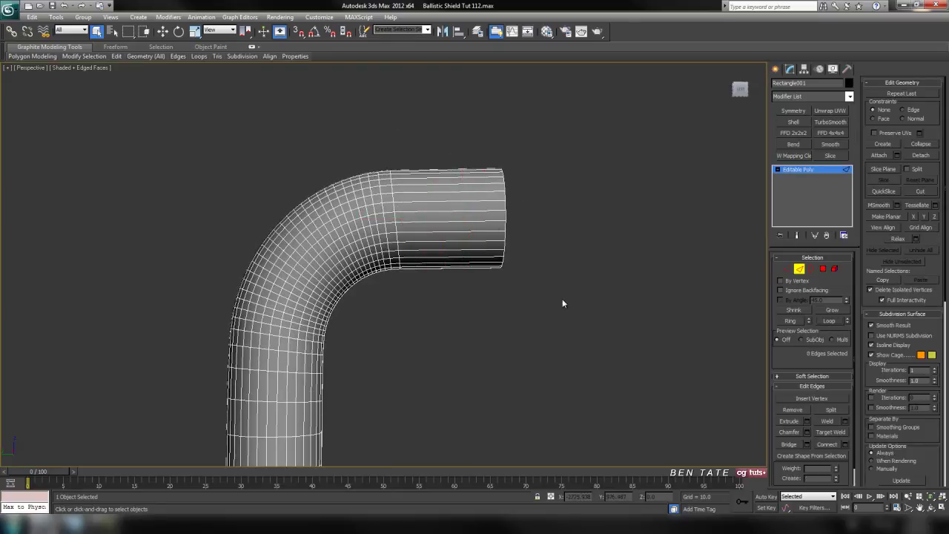
Step: Select the four matching edges on the handle's lower straight end, extend them to full loops, and remove them
middle_click_drag(562, 298, 451, 296, "alt")
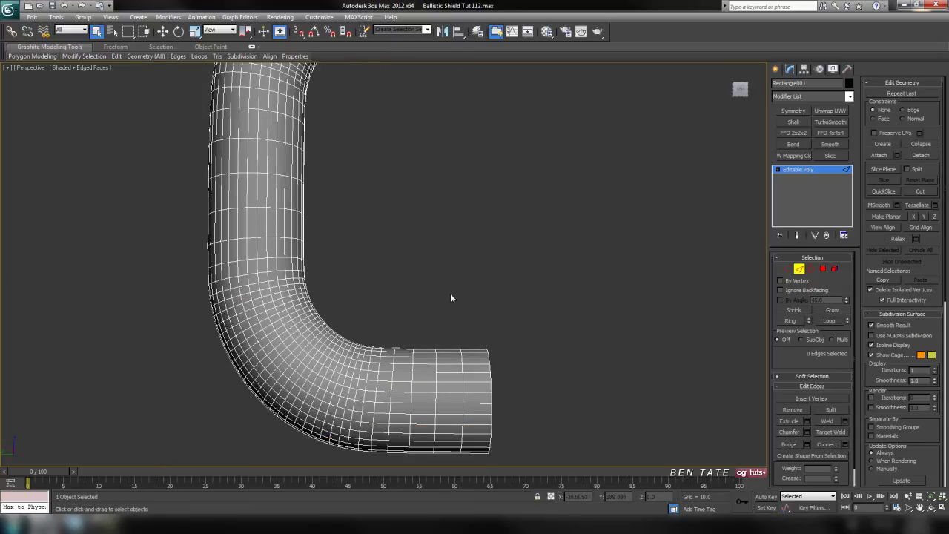
left_click(460, 407)
left_click(427, 412)
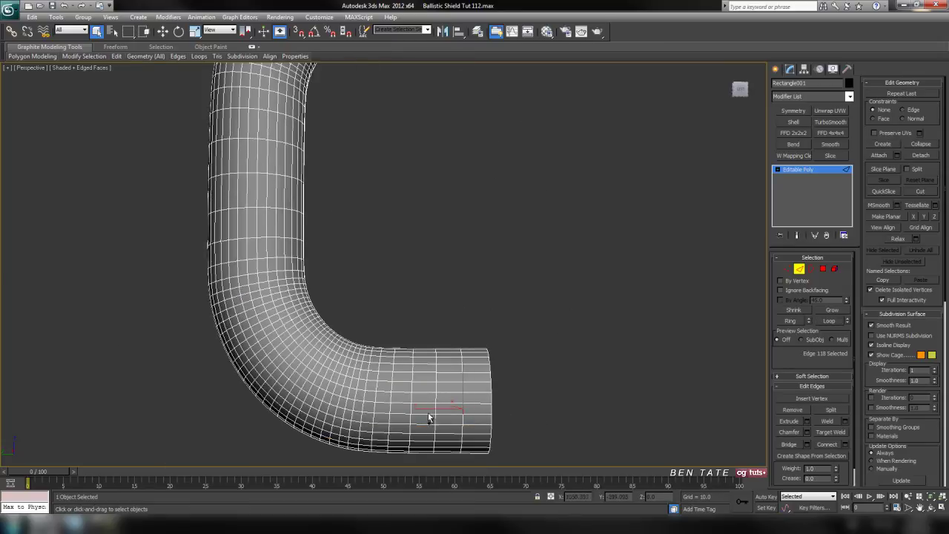
left_click(436, 409, "ctrl")
left_click(411, 410, "ctrl")
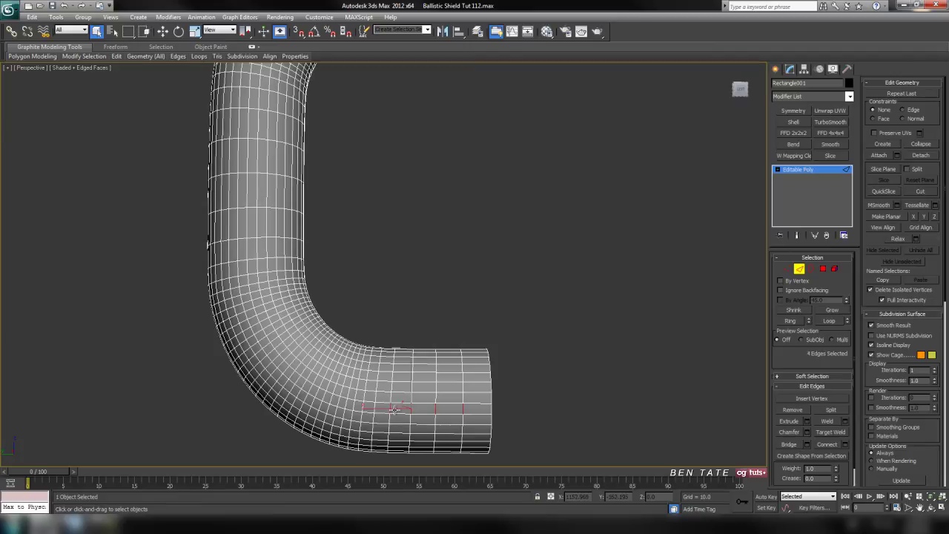
left_click(829, 320)
key("ctrl+BackSpace")
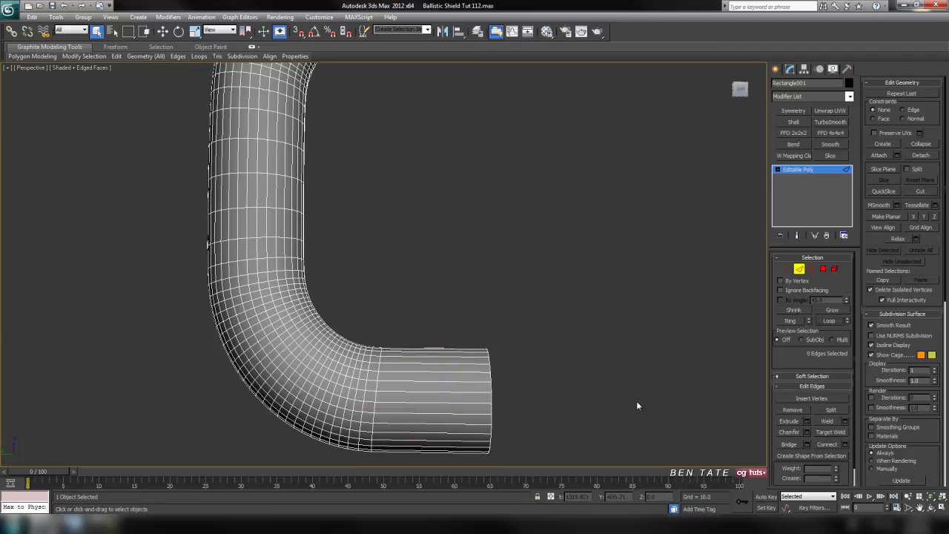
Step: Examine the handle framed in the maximized Front view, and return to the Perspective view
key("alt+w")
right_click(540, 212)
key("alt+w")
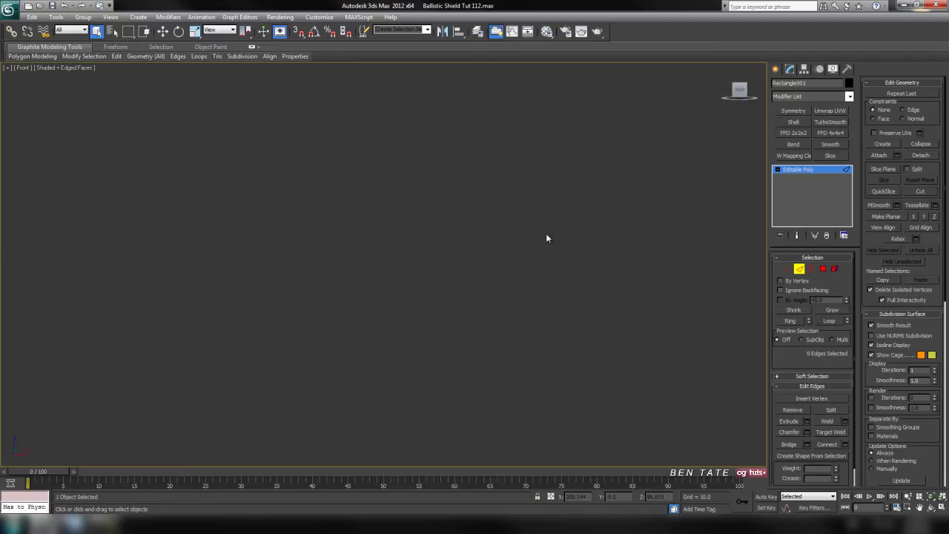
key("z")
mouse_move(545, 257)
middle_mouse_down()
mouse_move(538, 279)
mouse_move(547, 186)
mouse_move(547, 283)
middle_mouse_up()
key("F3")
key("F4")
key("alt+w")
right_click(542, 297)
key("alt+w")
Step: Select intermediate edges along the handle's straight vertical grip, remove their full loops, and check the shading
mouse_move(466, 312)
middle_mouse_down("alt")
mouse_move(460, 298)
mouse_move(510, 329)
mouse_move(447, 312)
mouse_move(457, 310)
middle_mouse_up("alt")
left_click(340, 170)
left_click(338, 190, "ctrl")
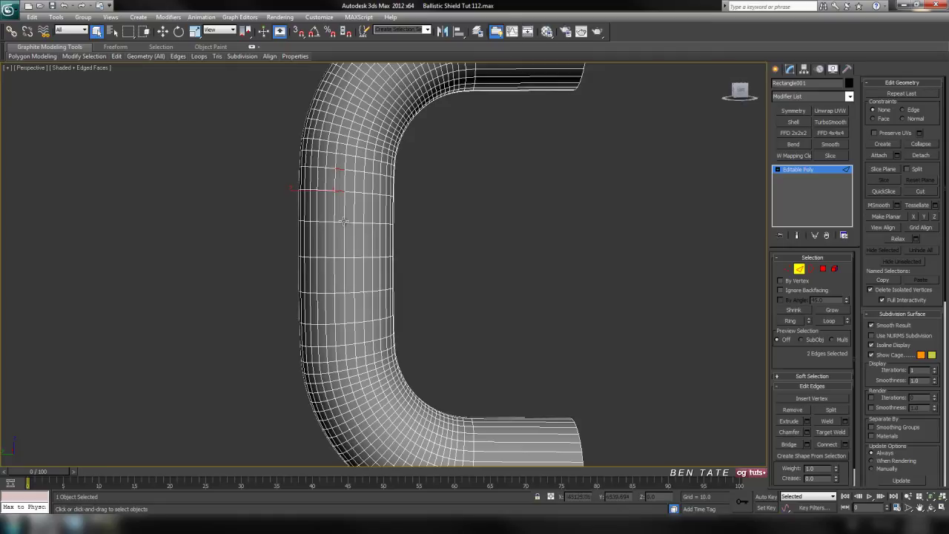
left_click(339, 259, "ctrl")
left_click(340, 324, "ctrl")
left_click(339, 345, "ctrl")
left_click(828, 320)
key("ctrl+BackSpace")
middle_click_drag(584, 297, 580, 274)
key("F4")
key("F4")
Step: Select every second edge around the handle's lower bend, extend the selection to full loops, and remove them
scroll(563, 276, "up", 4)
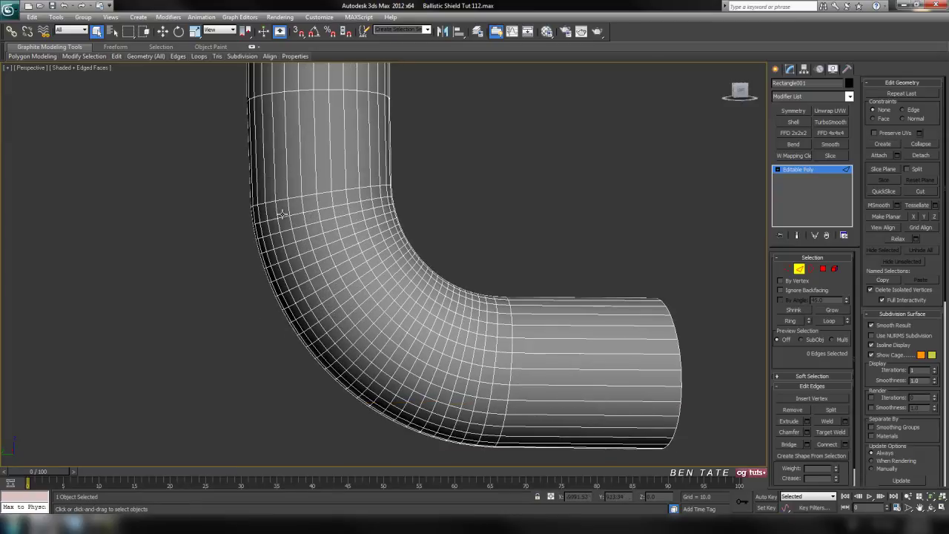
left_click(314, 236, "ctrl")
left_click(348, 301, "ctrl")
left_click(358, 320, "ctrl")
left_click(375, 338, "ctrl")
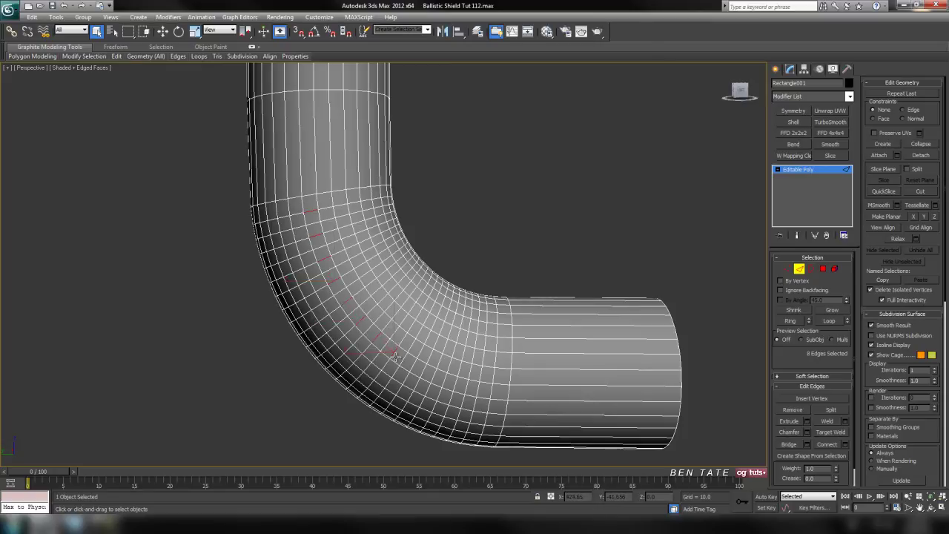
left_click(414, 369, "ctrl")
left_click(432, 373, "ctrl")
left_click(456, 386, "ctrl")
left_click(477, 389, "ctrl")
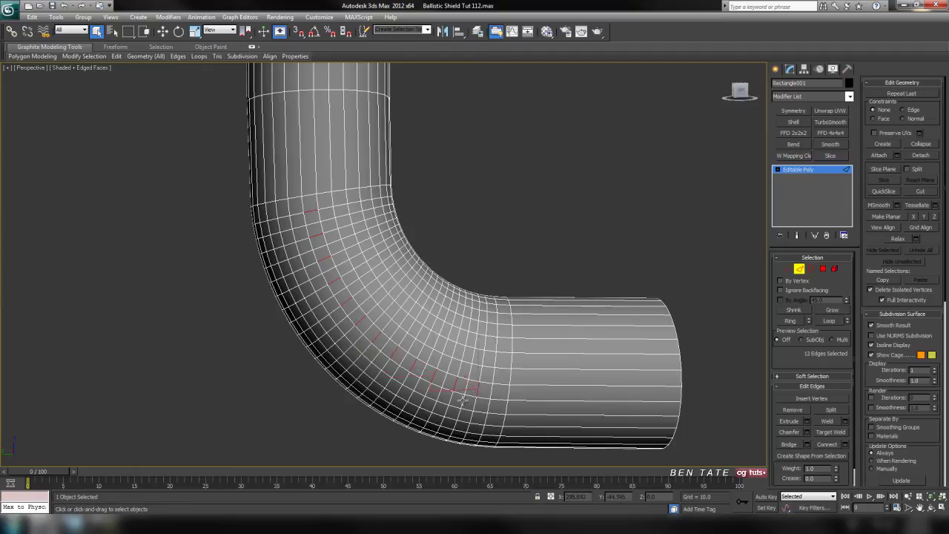
middle_click_drag(501, 407, 523, 409)
middle_click_drag(457, 297, 467, 278)
left_click(829, 320)
scroll(609, 289, "down", 4)
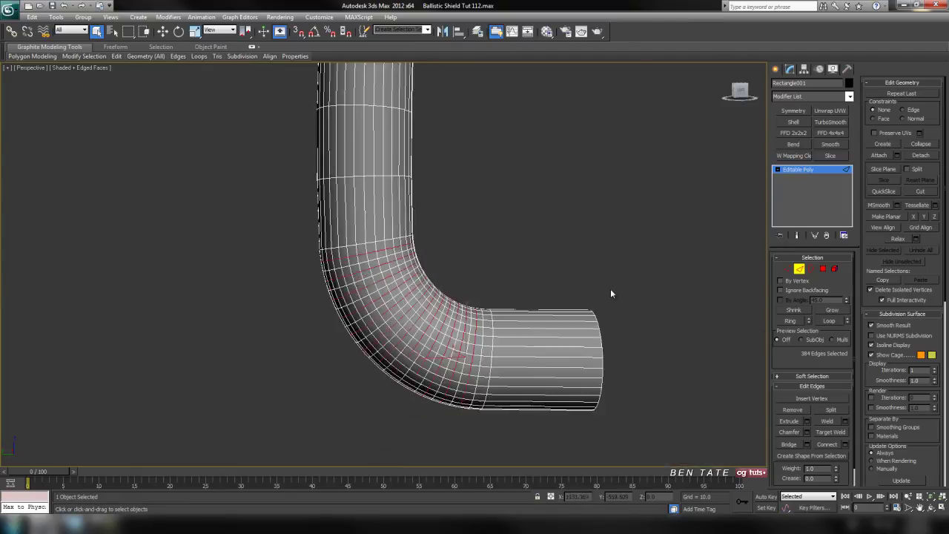
key("F4")
left_click(612, 292)
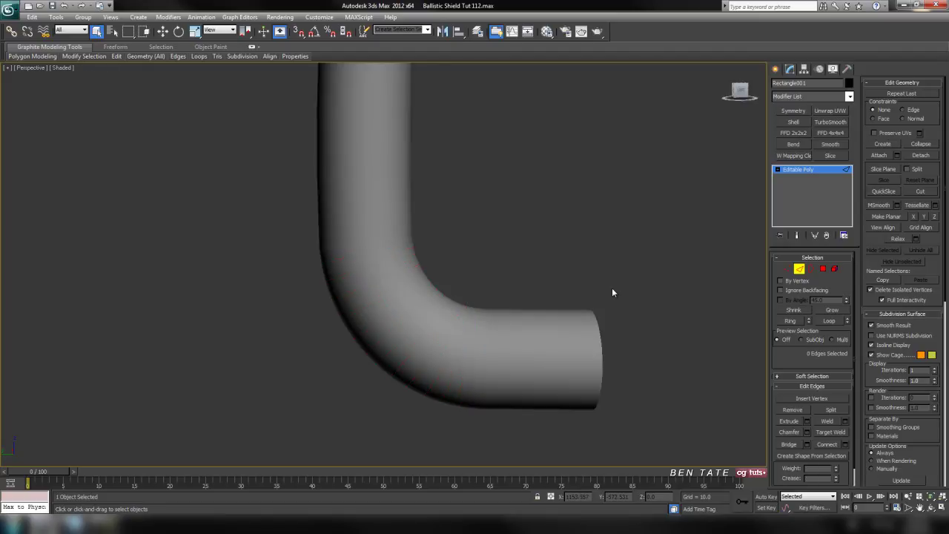
Step: Turn the edge display back on and remove every second edge loop around the handle's upper bend
middle_click_drag(498, 291, 553, 321, "alt")
middle_click_drag(535, 231, 524, 284)
key("F4")
middle_click_drag(503, 239, 500, 262)
scroll(489, 264, "up", 3)
key("alt+w")
key("alt+w")
middle_click_drag(511, 297, 514, 328, "alt")
scroll(490, 316, "up", 5)
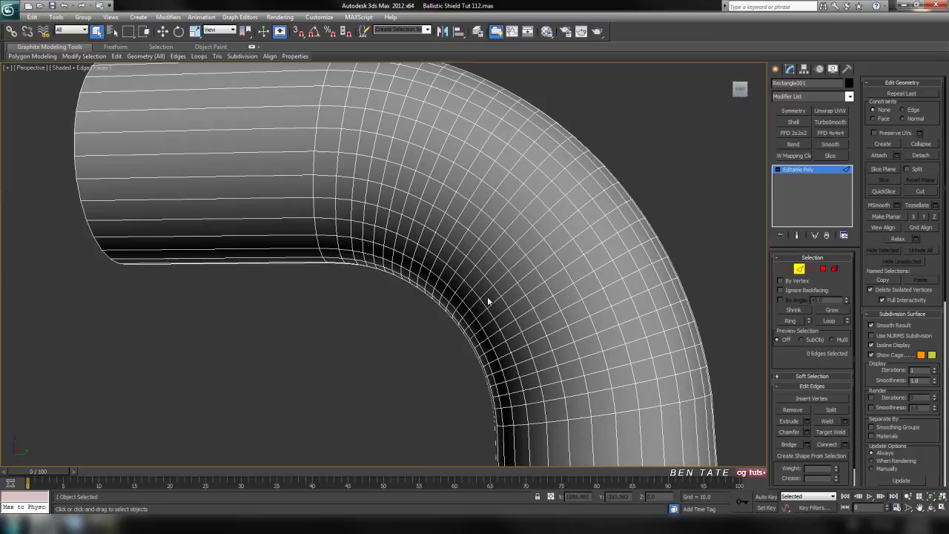
middle_click_drag(400, 212, 498, 291, "alt")
left_click(529, 362)
left_click(509, 299, "ctrl")
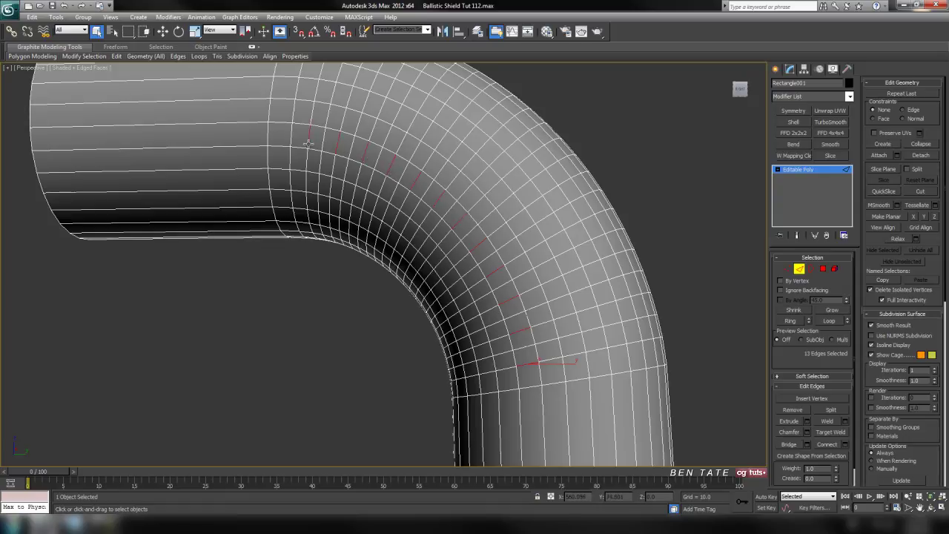
scroll(627, 326, "down", 5)
left_click(627, 327)
Step: Check the whole handle's shading with the edge display off, and turn the edge display back on
key("F4")
mouse_move(557, 314)
middle_mouse_down("alt")
mouse_move(364, 322)
mouse_move(308, 288)
mouse_move(466, 343)
mouse_move(556, 333)
mouse_move(563, 286)
mouse_move(549, 359)
mouse_move(574, 344)
mouse_move(521, 353)
mouse_move(400, 350)
mouse_move(438, 345)
mouse_move(435, 375)
mouse_move(377, 371)
mouse_move(414, 375)
mouse_move(455, 233)
middle_mouse_up("alt")
key("F4")
mouse_move(494, 320)
middle_mouse_down("alt")
mouse_move(570, 333)
mouse_move(621, 320)
middle_mouse_up("alt")
Step: Leave edge editing on the handle and unhide all parts of the shield
left_click(800, 273)
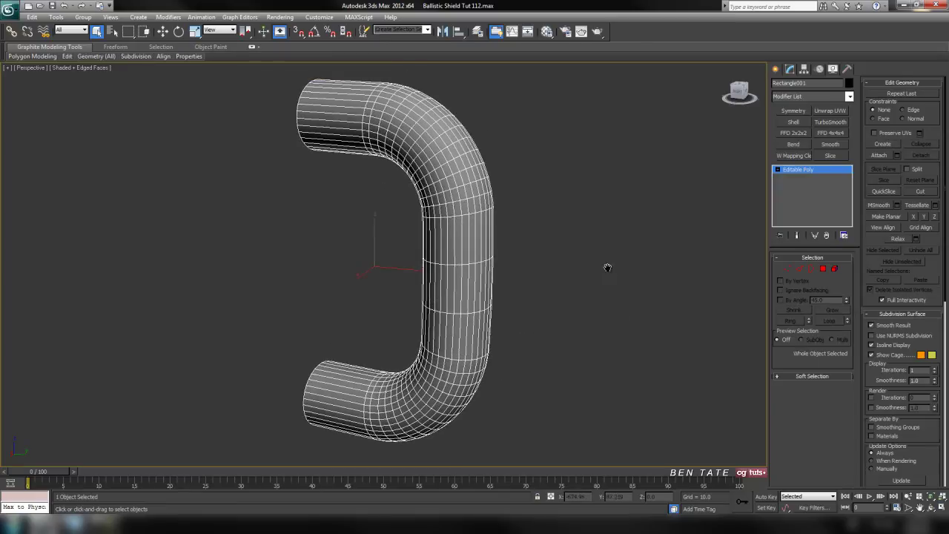
right_click(552, 299)
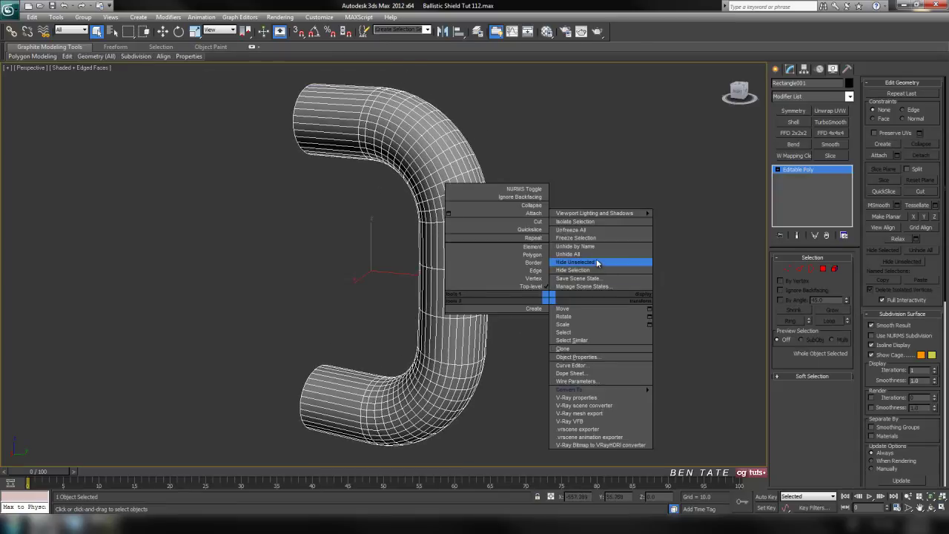
left_click(597, 255)
scroll(569, 305, "down", 8)
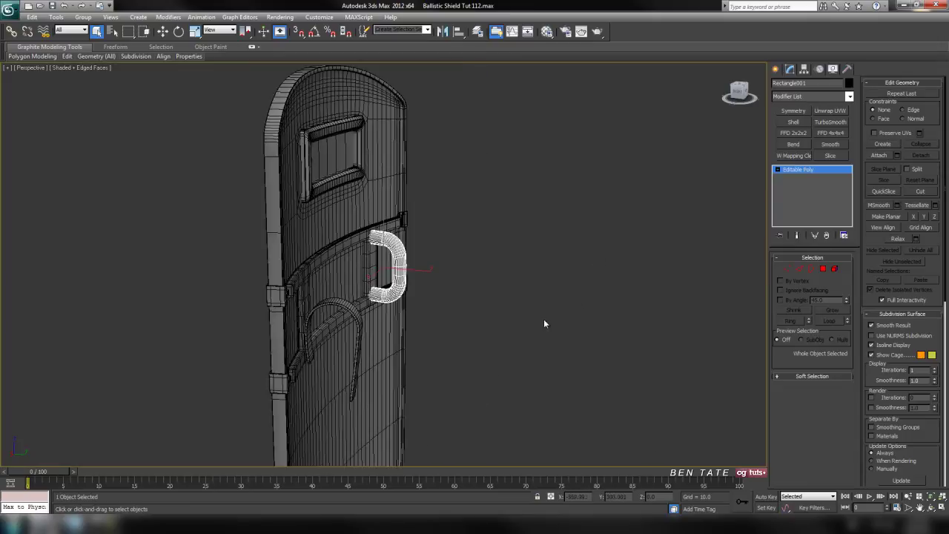